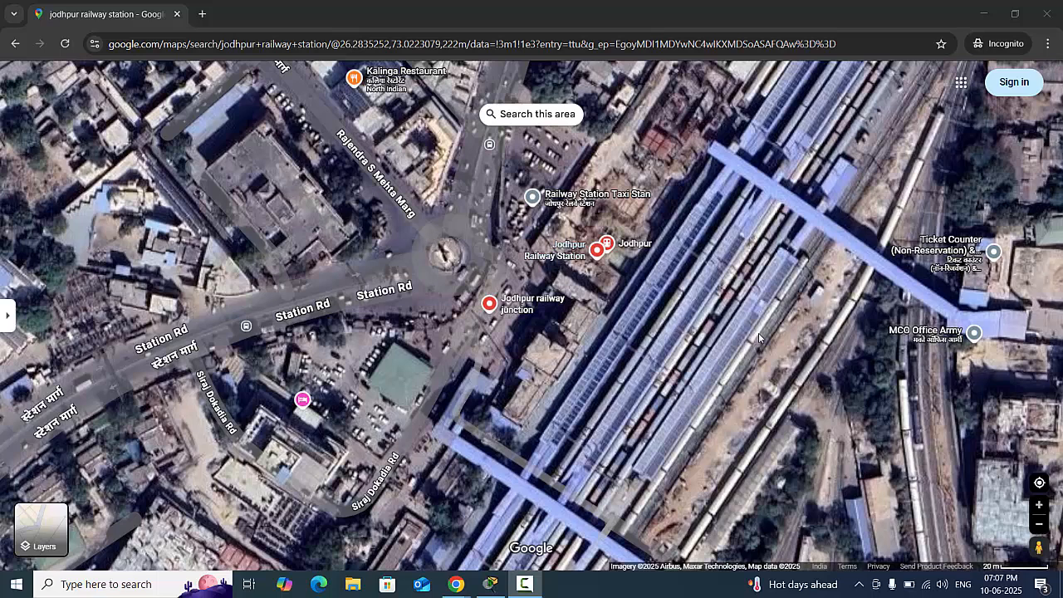
{"action": "left_click_drag", "start_coordinate": [760, 333], "coordinate": [633, 299]}
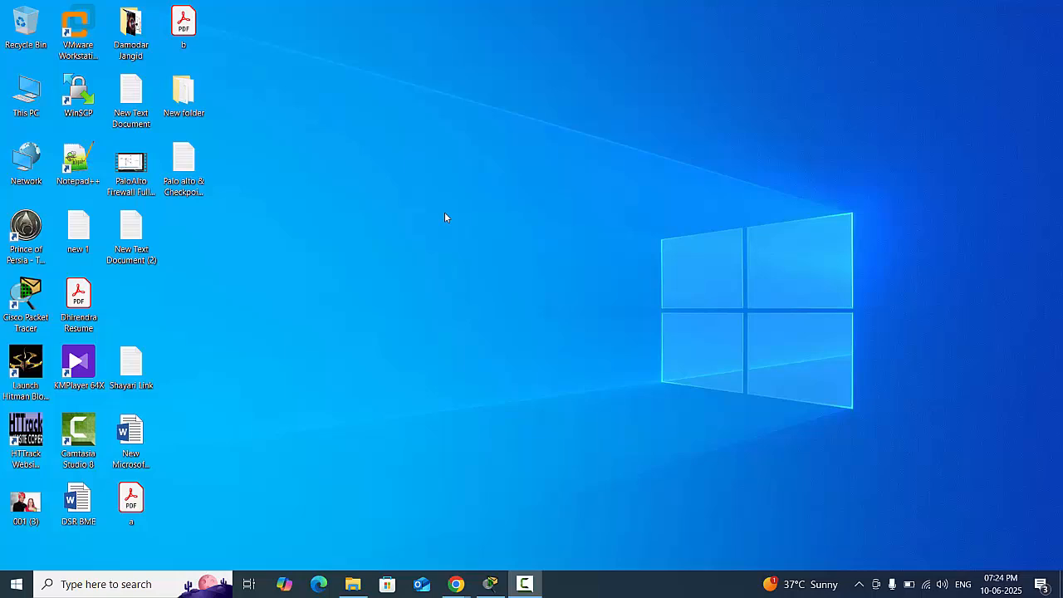
- Open the Packet Tracer file "Network design of Jodhpur Railway Station" from New folder on the desktop
{"action": "double_click", "coordinate": [177, 101]}
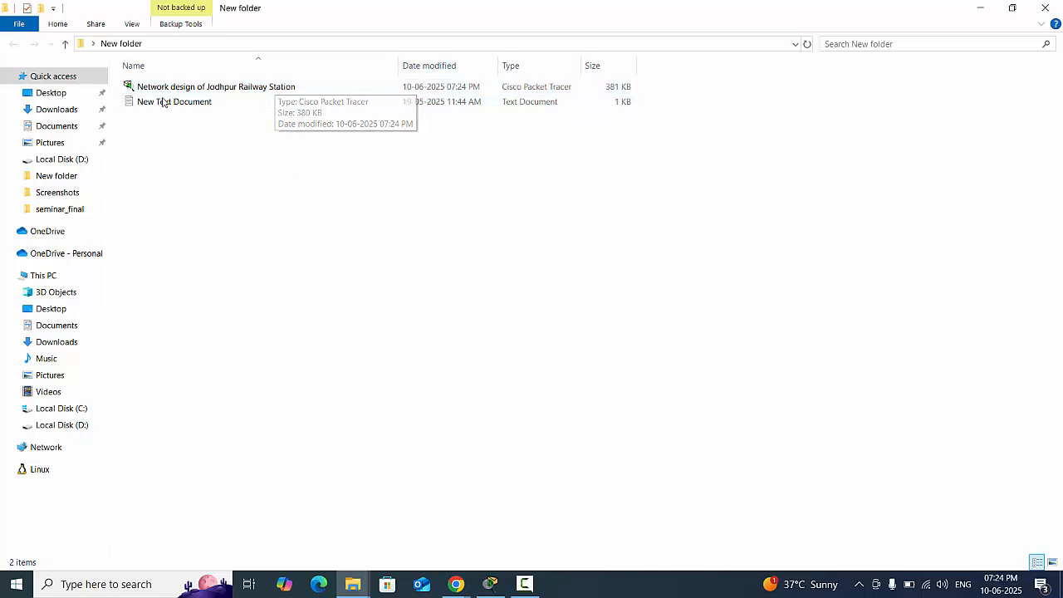
{"action": "left_click", "coordinate": [244, 92]}
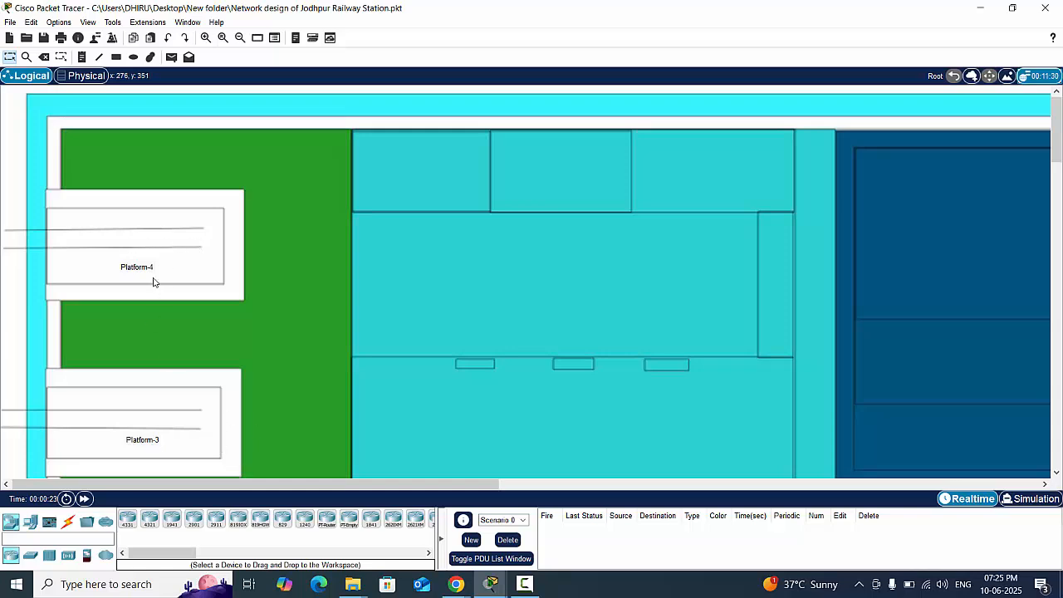
- Examine the station floor plan from Platform-1 through Platform-4 and across to Platform-5
{"action": "left_click_drag", "start_coordinate": [274, 484], "coordinate": [186, 496]}
{"action": "scroll", "coordinate": [215, 394], "scroll_direction": "down", "scroll_amount": 5}
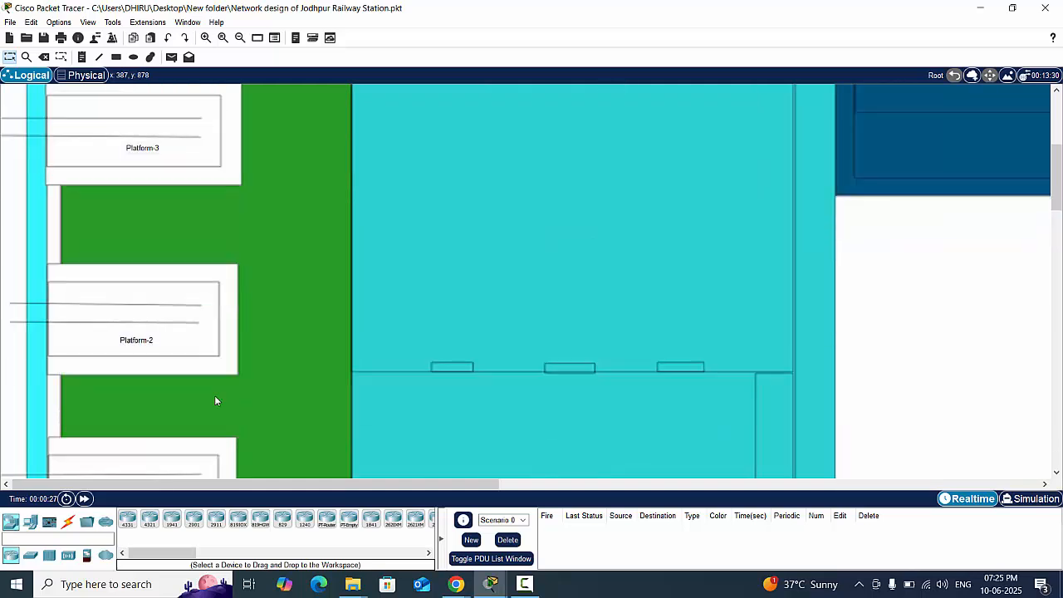
{"action": "scroll", "coordinate": [189, 369], "scroll_direction": "down", "scroll_amount": 2}
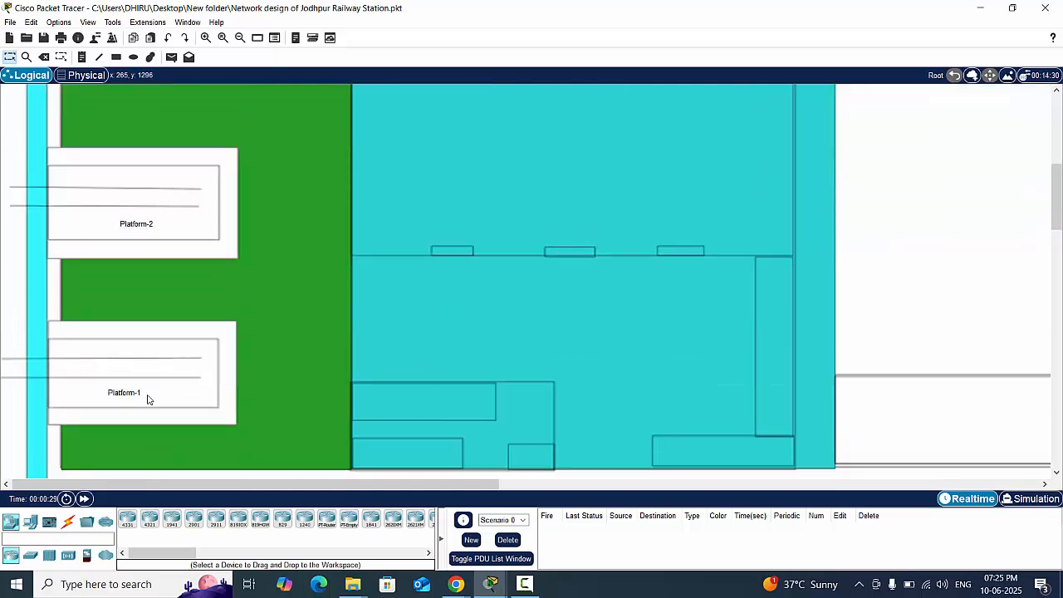
{"action": "scroll", "coordinate": [318, 350], "scroll_direction": "up", "scroll_amount": 3}
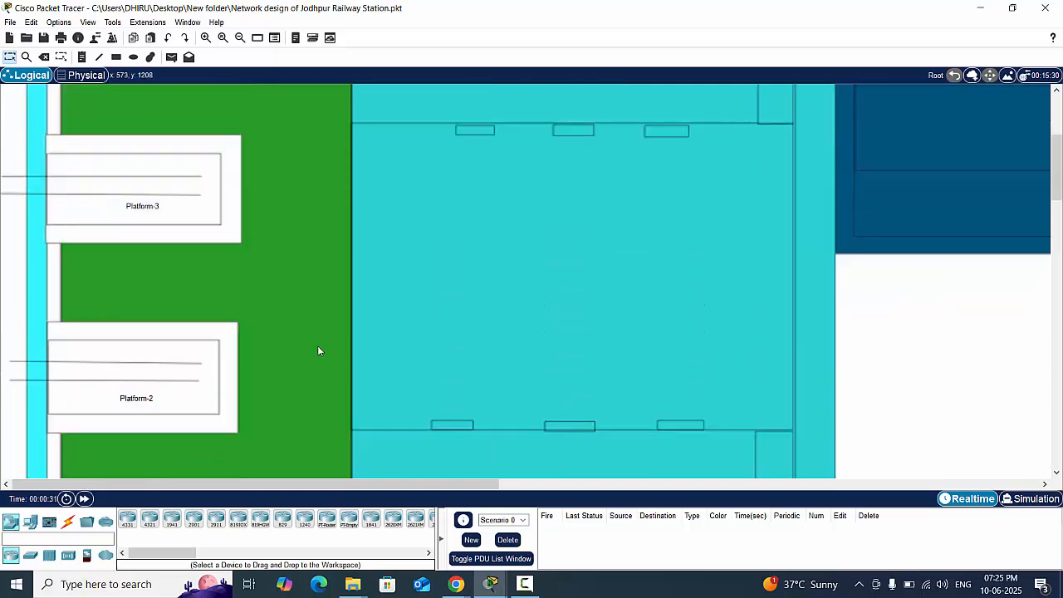
{"action": "scroll", "coordinate": [264, 310], "scroll_direction": "up", "scroll_amount": 3}
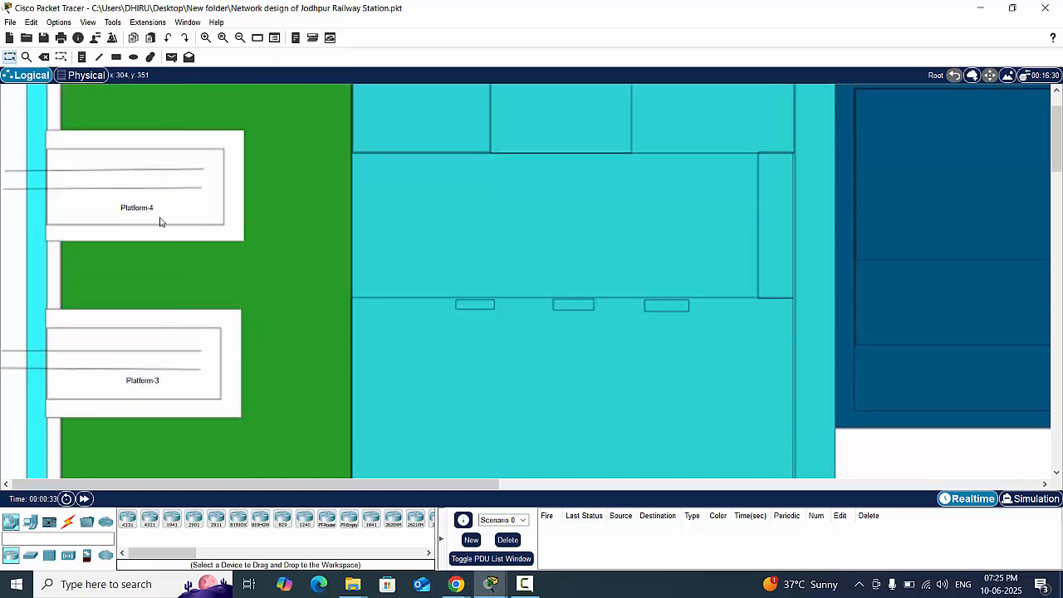
{"action": "scroll", "coordinate": [370, 386], "scroll_direction": "up", "scroll_amount": 1}
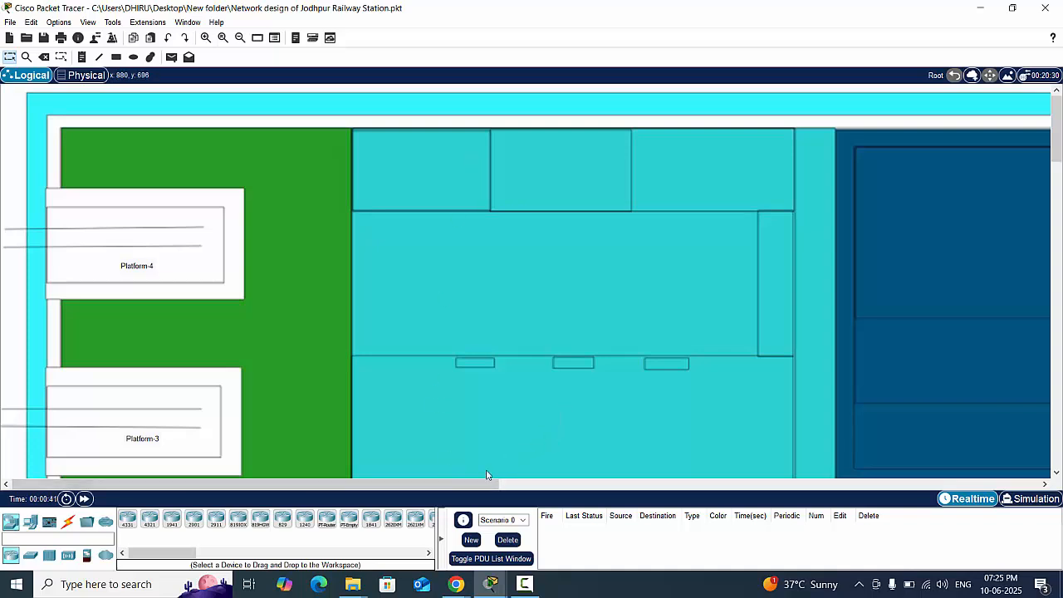
{"action": "left_click_drag", "start_coordinate": [466, 486], "coordinate": [1032, 458]}
{"action": "scroll", "coordinate": [636, 342], "scroll_direction": "down", "scroll_amount": 5}
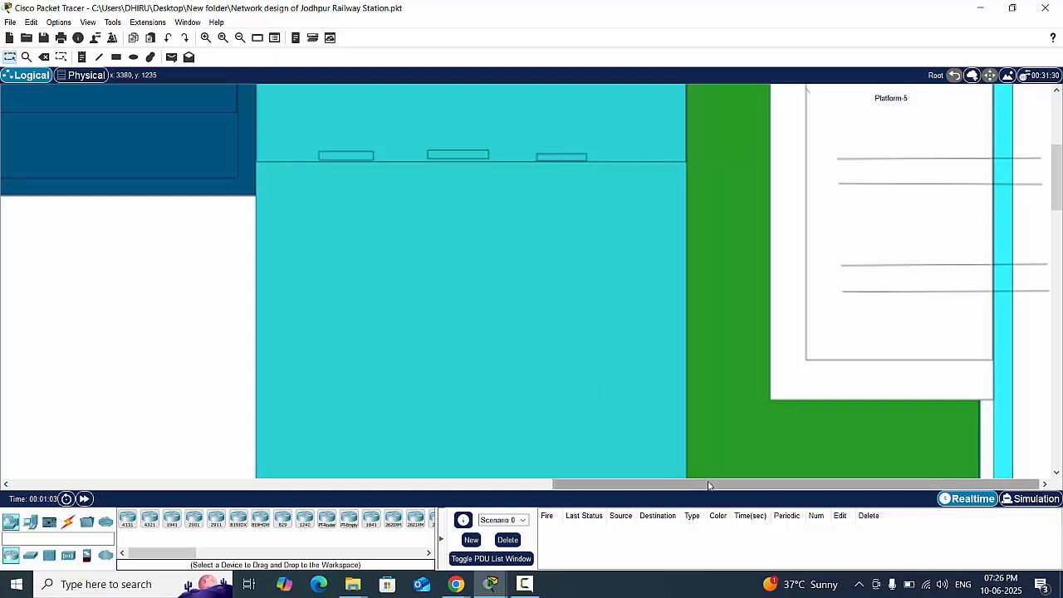
{"action": "left_click_drag", "start_coordinate": [655, 484], "coordinate": [115, 484]}
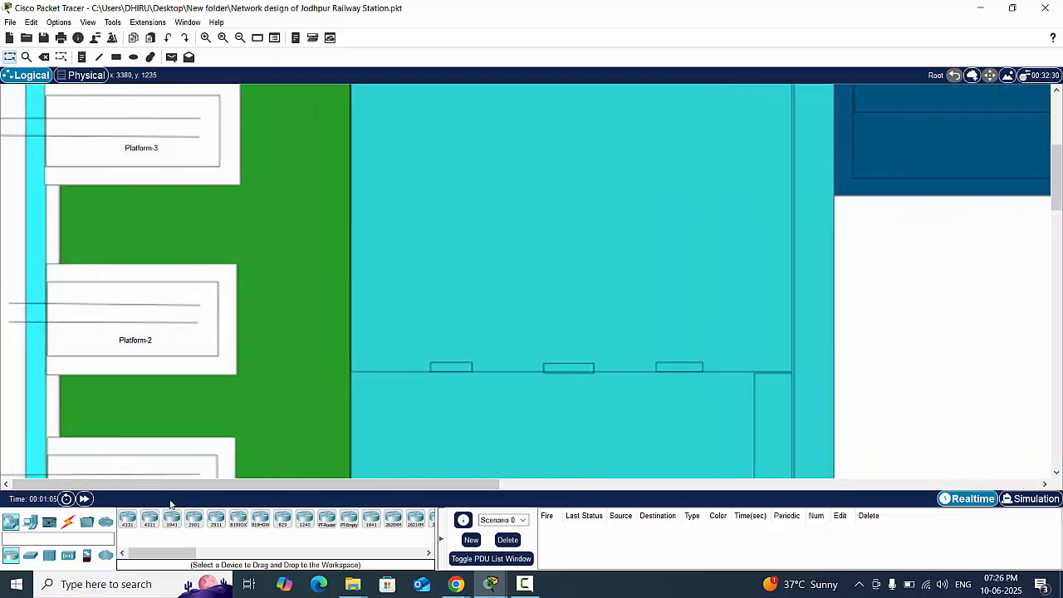
- View the whole station layout in an enlarged Viewport window and switch it to the Workspace view
{"action": "left_click", "coordinate": [257, 37]}
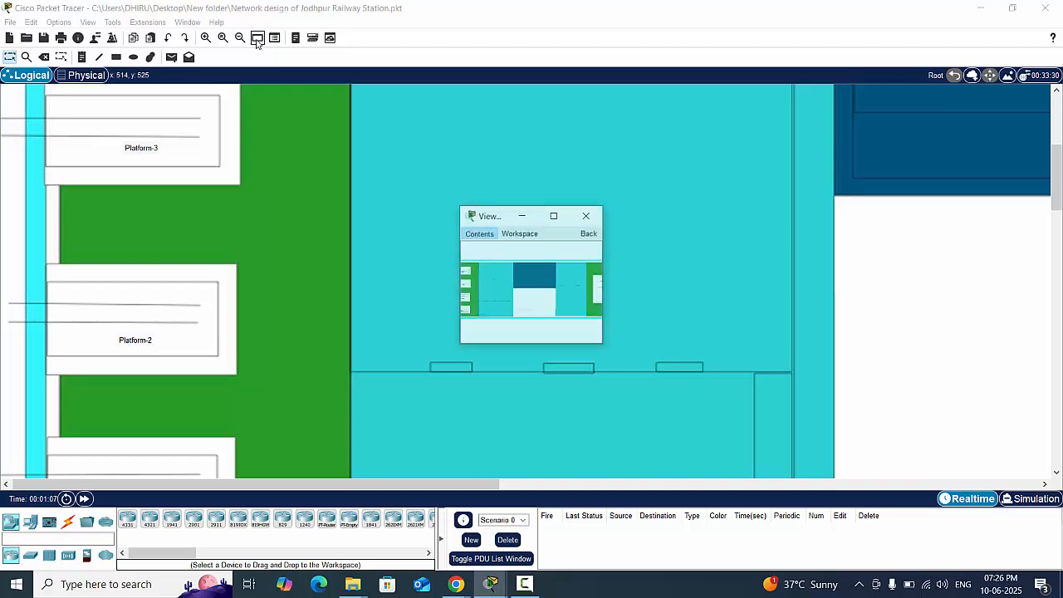
{"action": "left_click", "coordinate": [553, 215]}
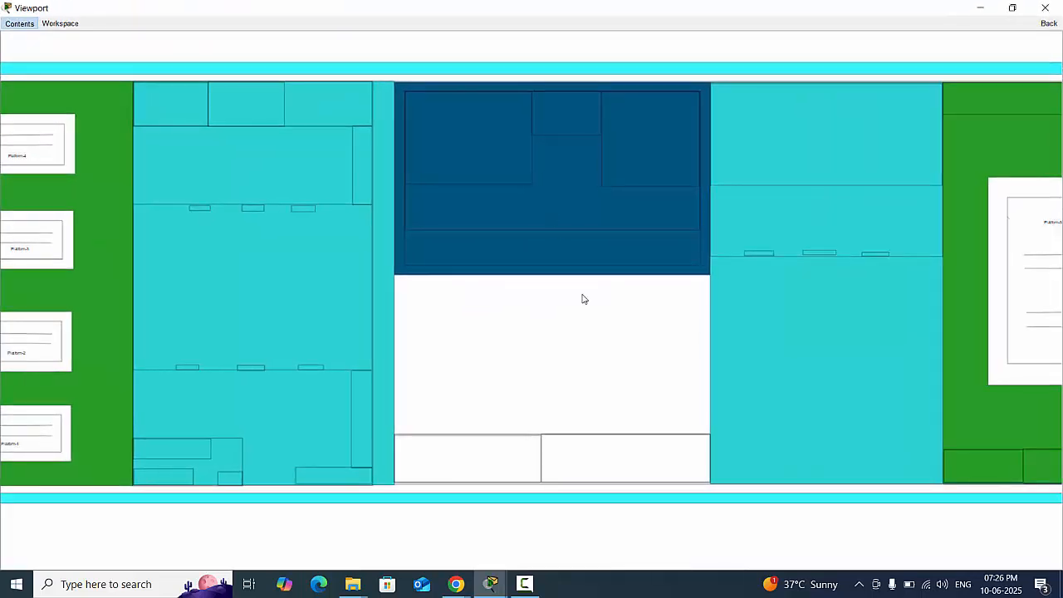
{"action": "left_click", "coordinate": [59, 23]}
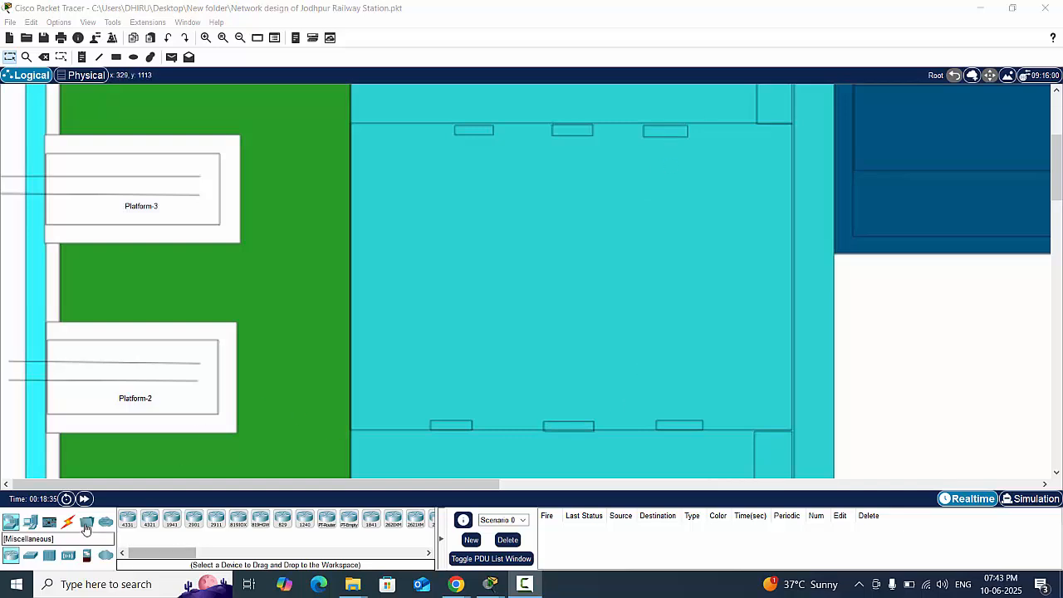
- Place one PC on each of the three counters along the lower wall of the hall beside Platform-2
{"action": "left_click", "coordinate": [30, 525]}
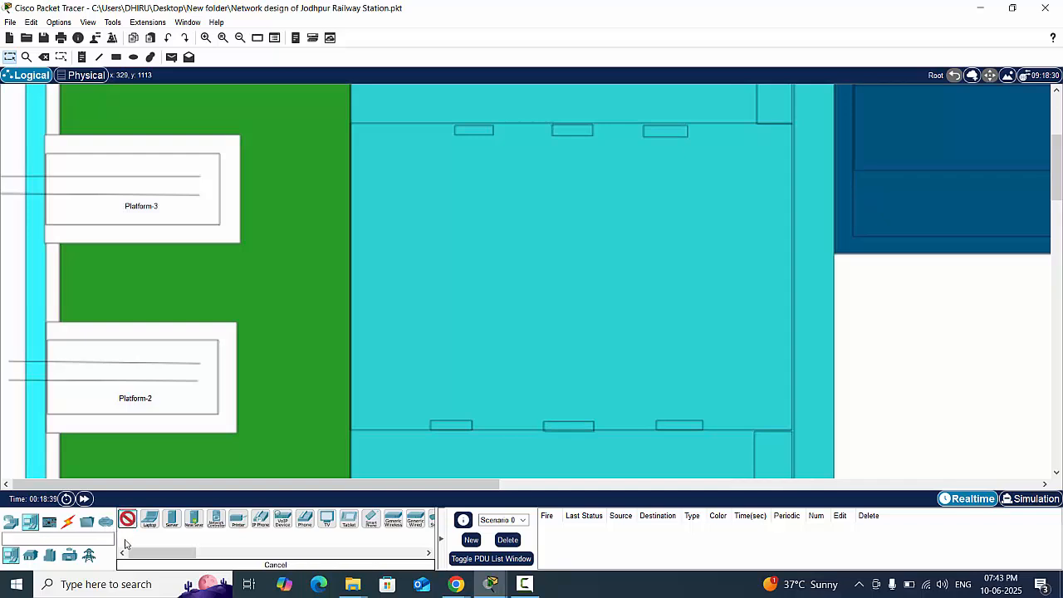
{"action": "left_click", "coordinate": [451, 418]}
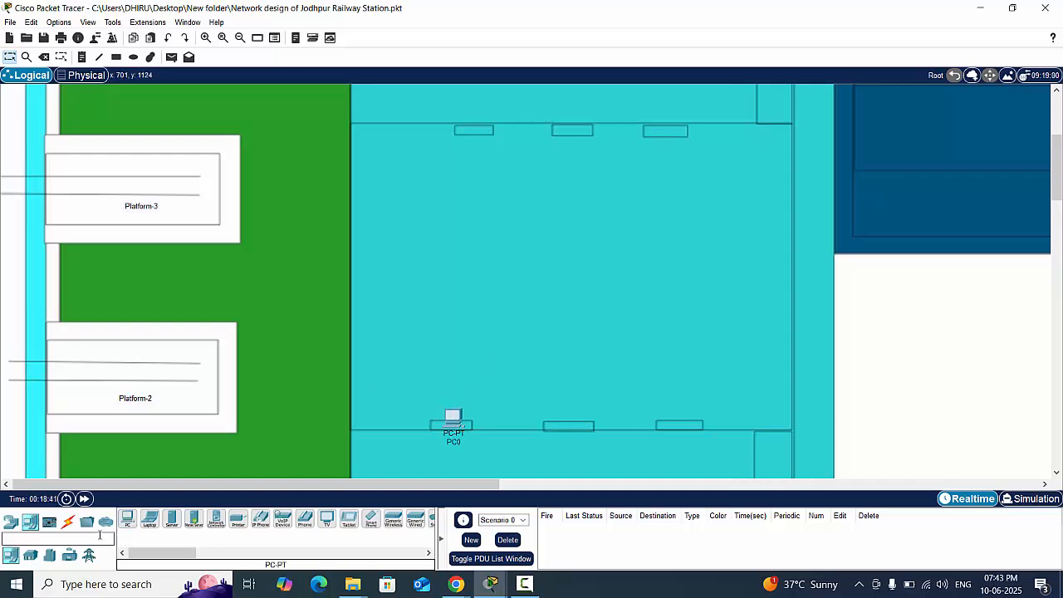
{"action": "left_click", "coordinate": [127, 518]}
{"action": "left_click", "coordinate": [572, 420]}
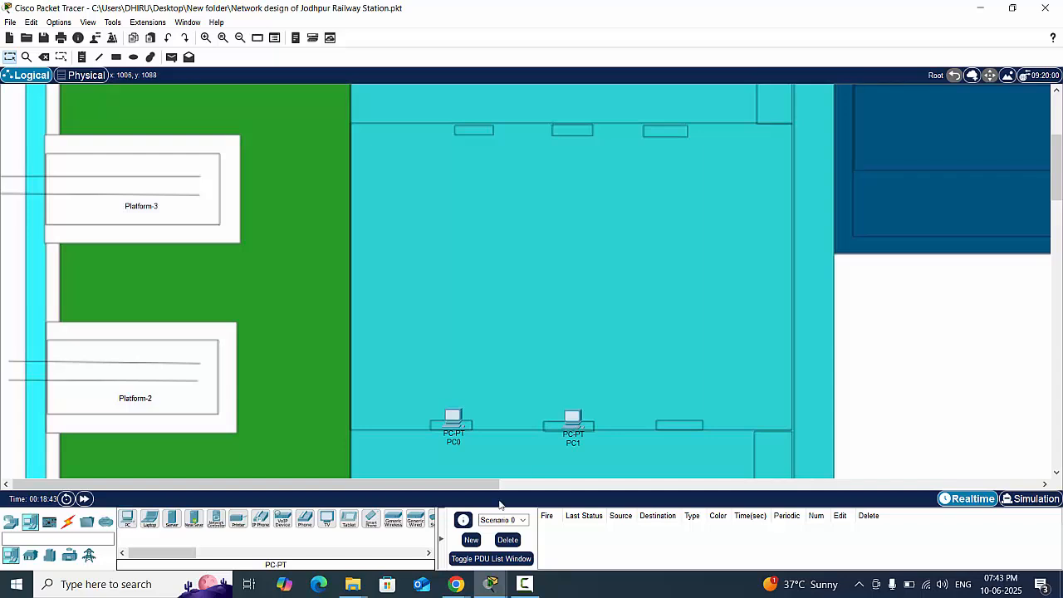
{"action": "left_click", "coordinate": [127, 519]}
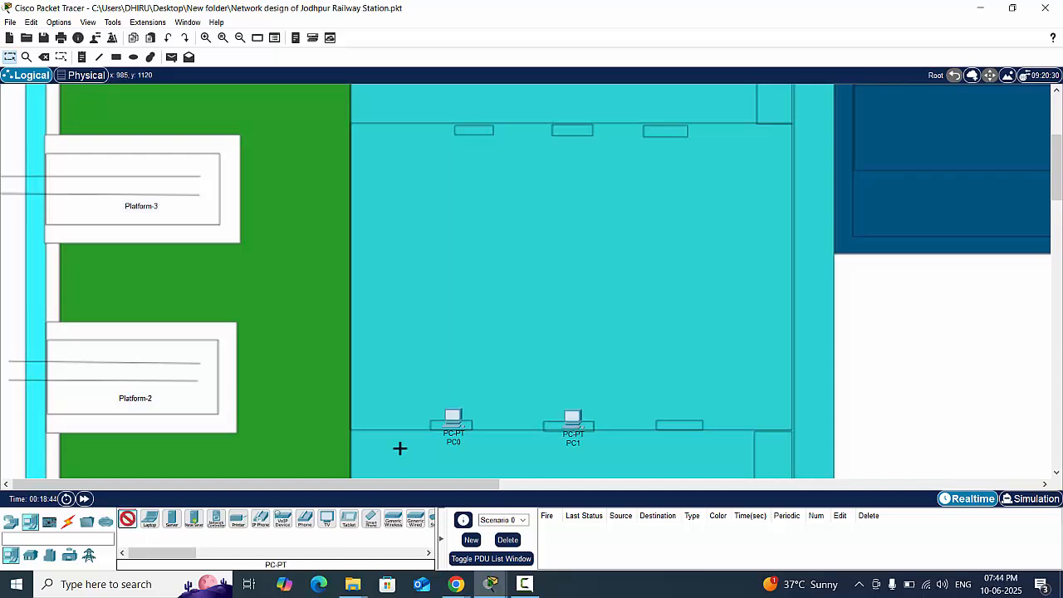
{"action": "left_click", "coordinate": [673, 414]}
- Place one PC on each of the three counters along the upper wall of the hall beside Platform-3
{"action": "left_click", "coordinate": [127, 519]}
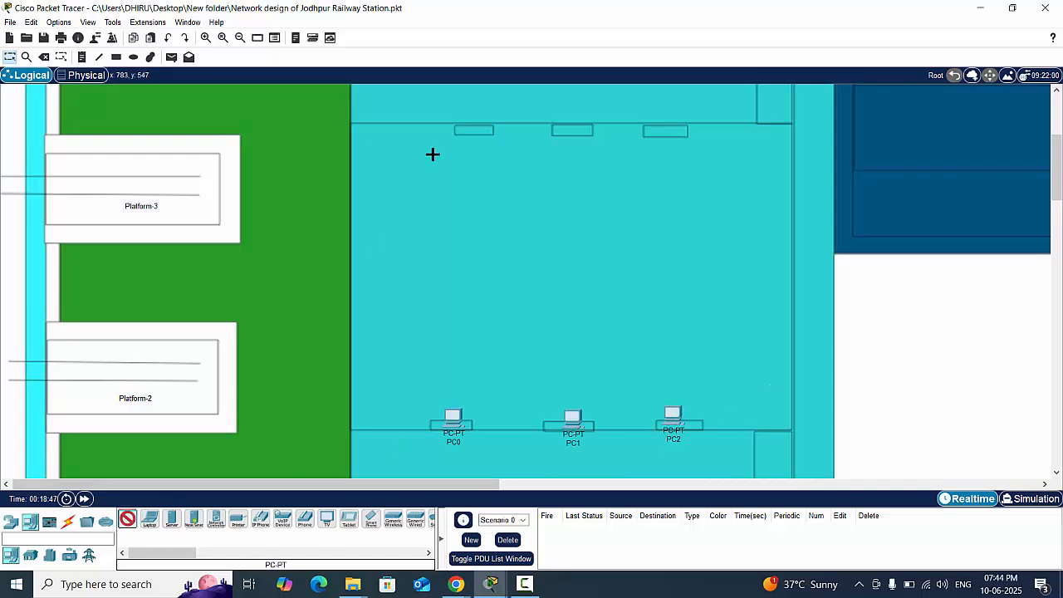
{"action": "left_click", "coordinate": [474, 121]}
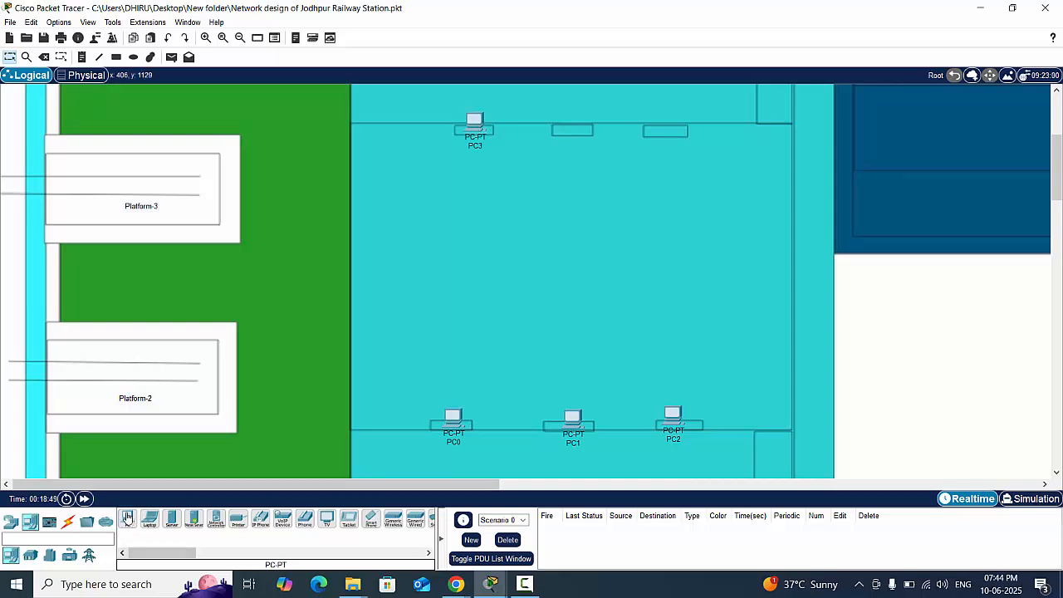
{"action": "left_click", "coordinate": [127, 519]}
{"action": "left_click", "coordinate": [574, 123]}
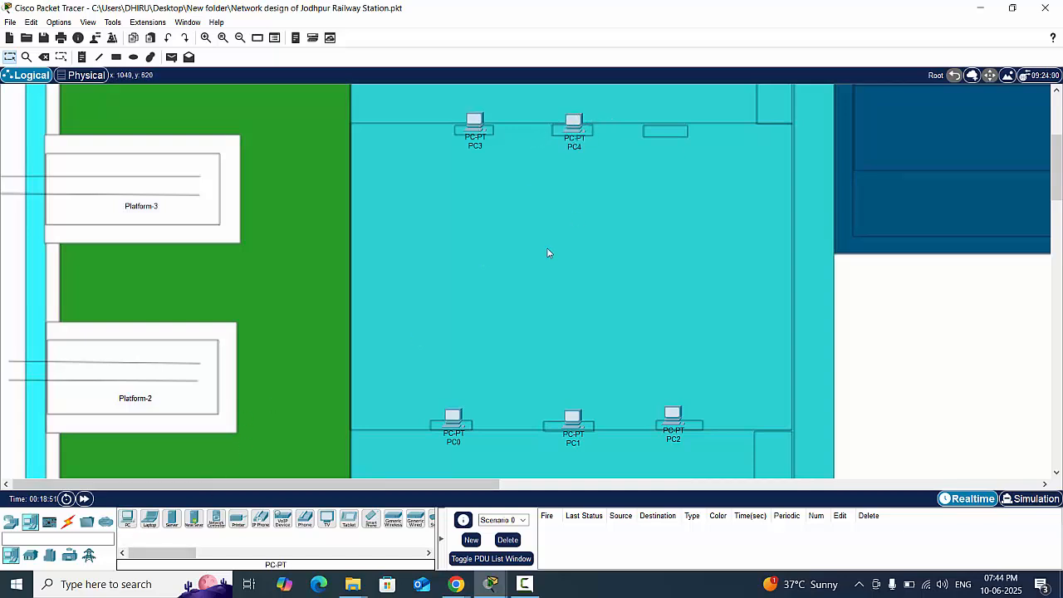
{"action": "left_click", "coordinate": [127, 519]}
{"action": "left_click", "coordinate": [663, 127]}
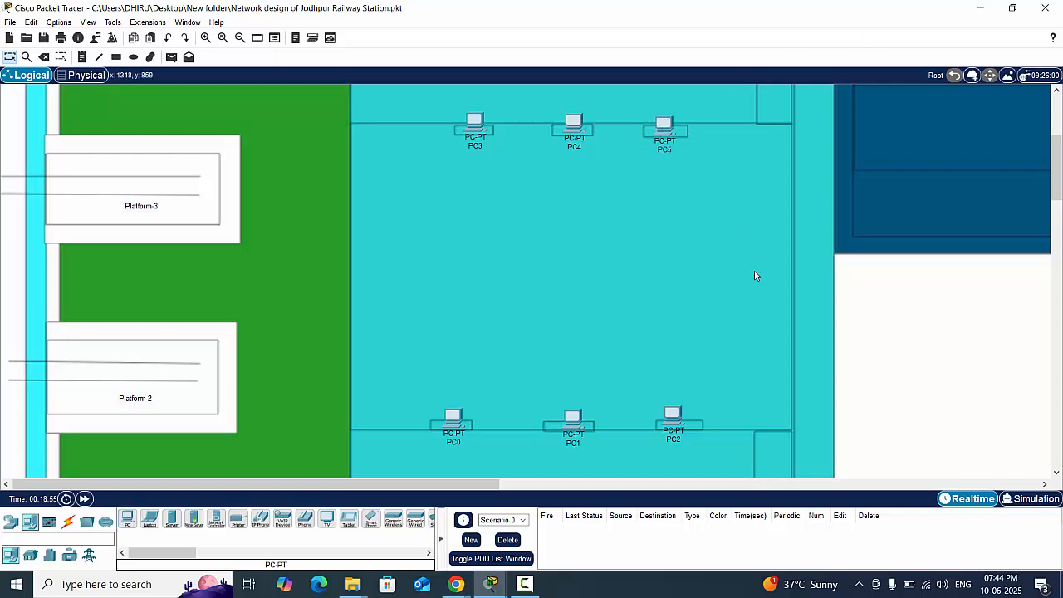
- Place one PC on each of the three counters in the turquoise building on the Platform-5 side
{"action": "left_click_drag", "start_coordinate": [426, 488], "coordinate": [820, 438]}
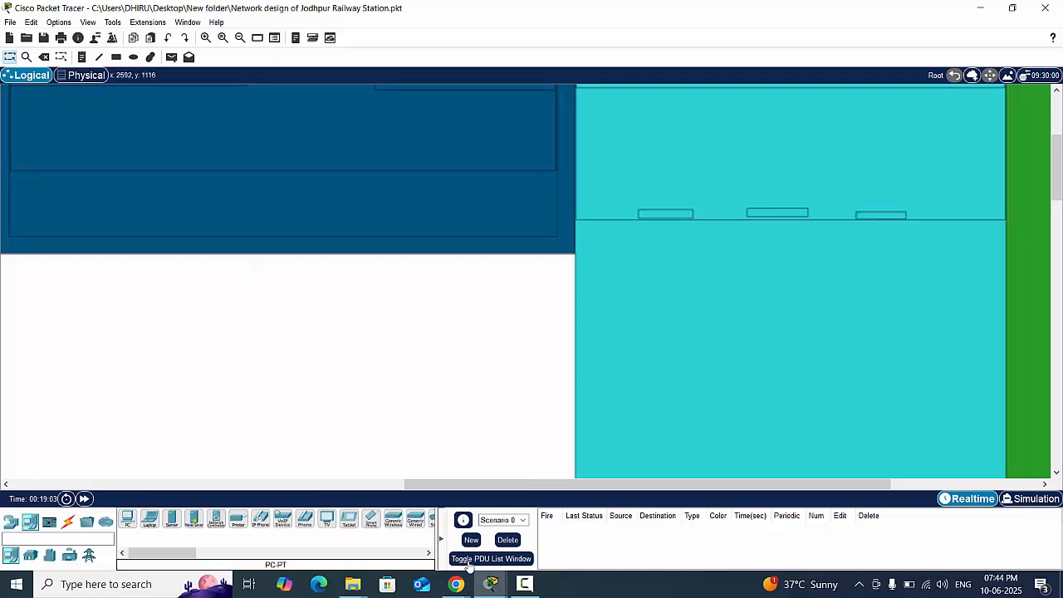
{"action": "left_click", "coordinate": [127, 518]}
{"action": "left_click", "coordinate": [661, 212]}
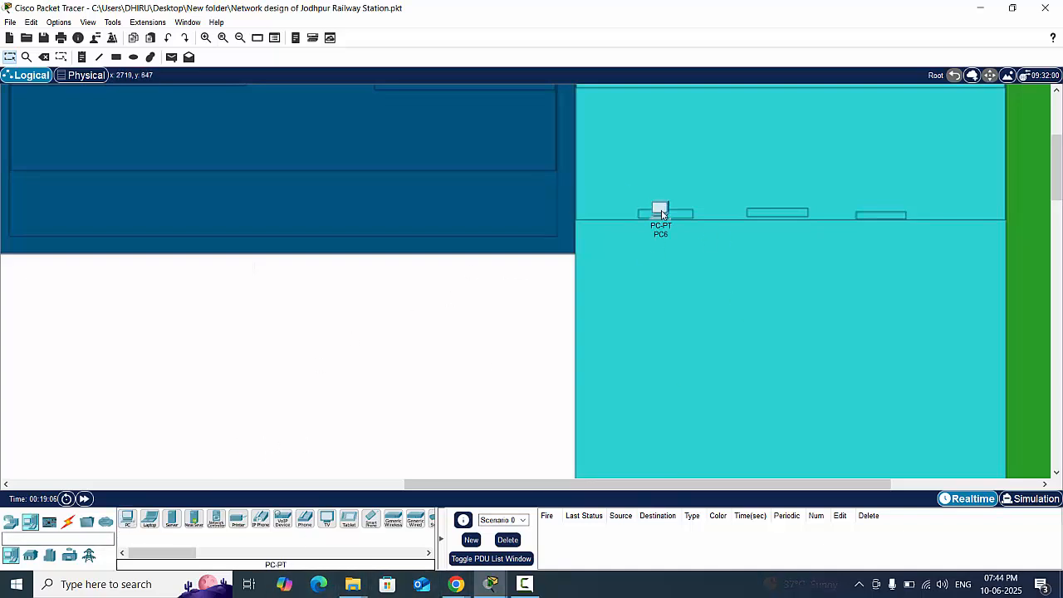
{"action": "left_click", "coordinate": [127, 519], "text": "ctrl"}
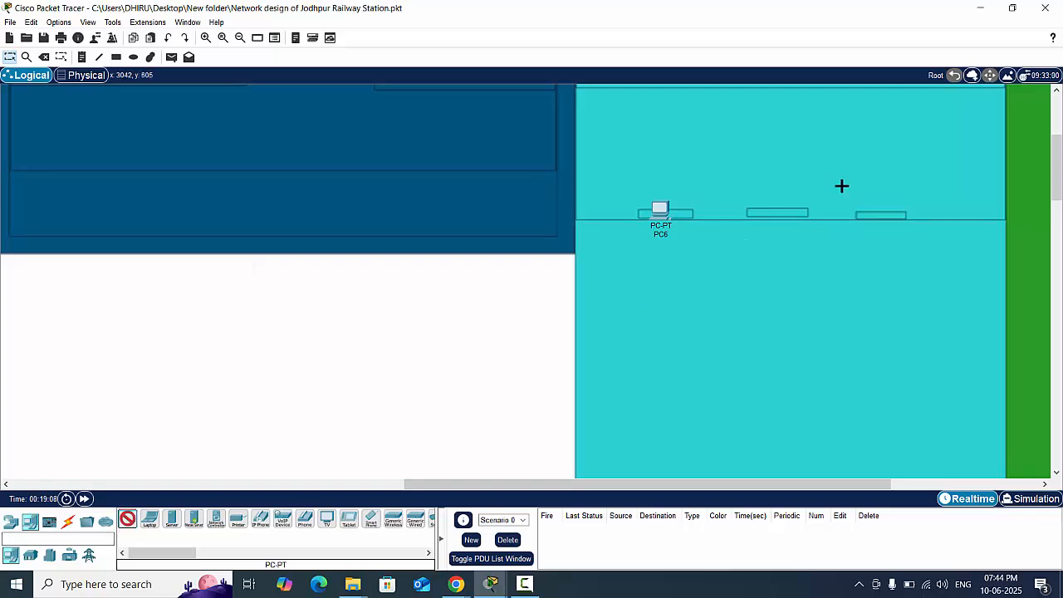
{"action": "left_click", "coordinate": [781, 213]}
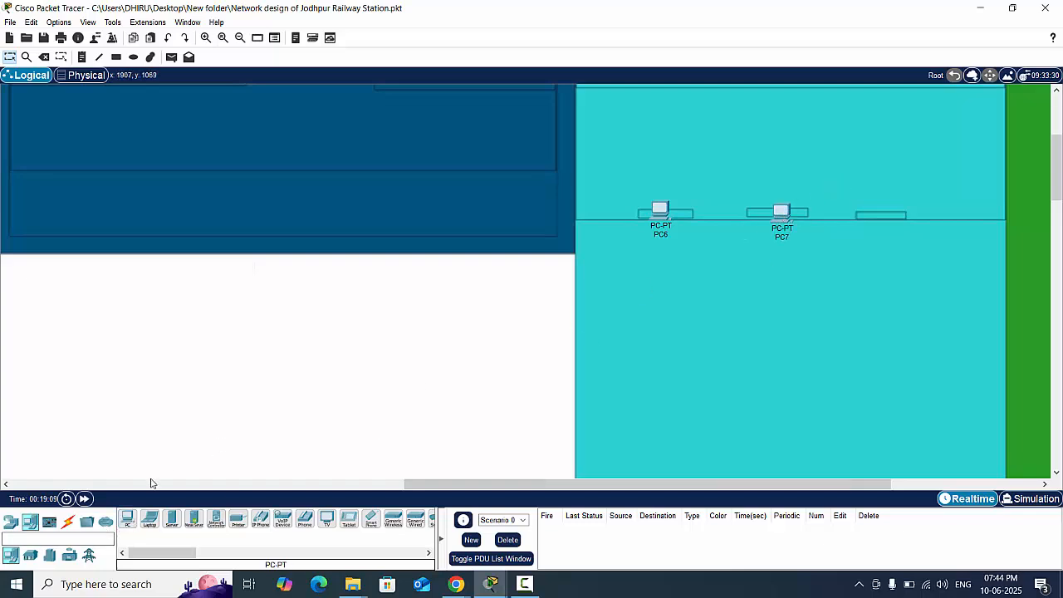
{"action": "left_click", "coordinate": [884, 218]}
{"action": "key", "text": "Escape"}
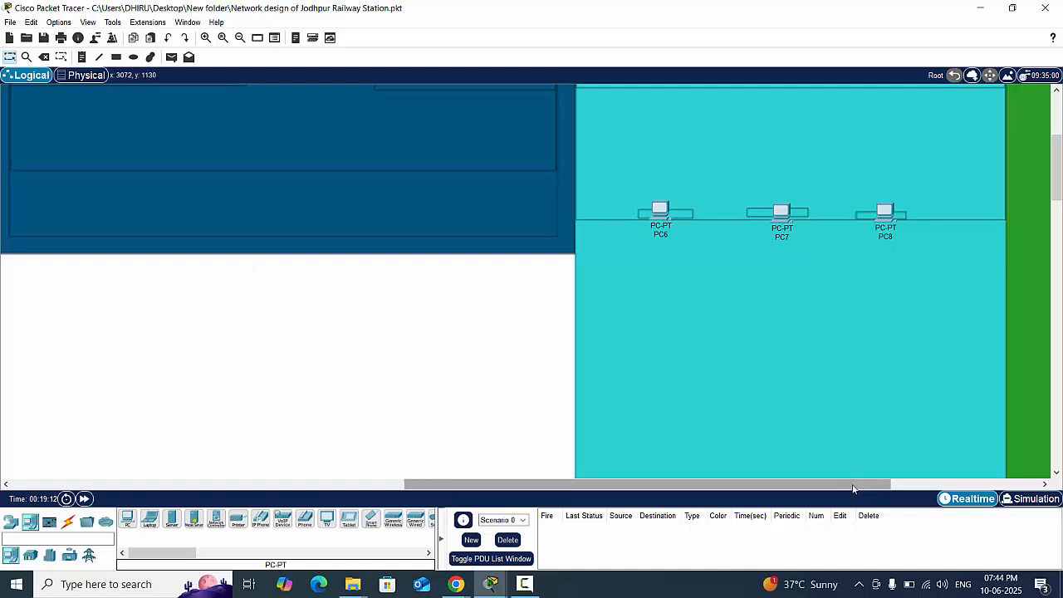
- Place one PC in each of the first two small rooms above the hall, on the Platform-4 side
{"action": "left_click_drag", "start_coordinate": [853, 487], "coordinate": [494, 488]}
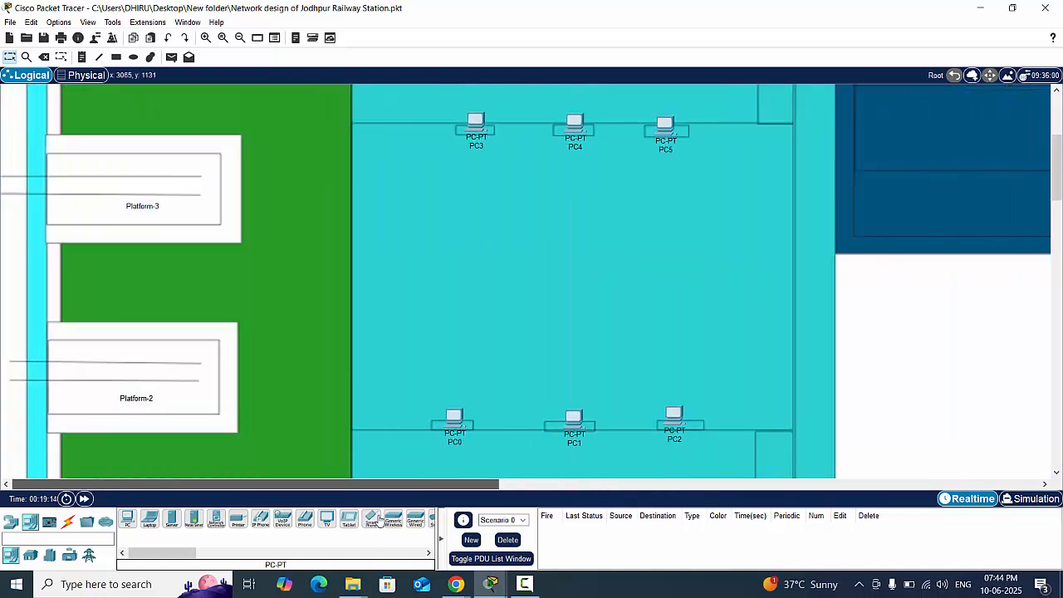
{"action": "scroll", "coordinate": [498, 402], "scroll_direction": "down", "scroll_amount": 3}
{"action": "scroll", "coordinate": [499, 397], "scroll_direction": "down", "scroll_amount": 10}
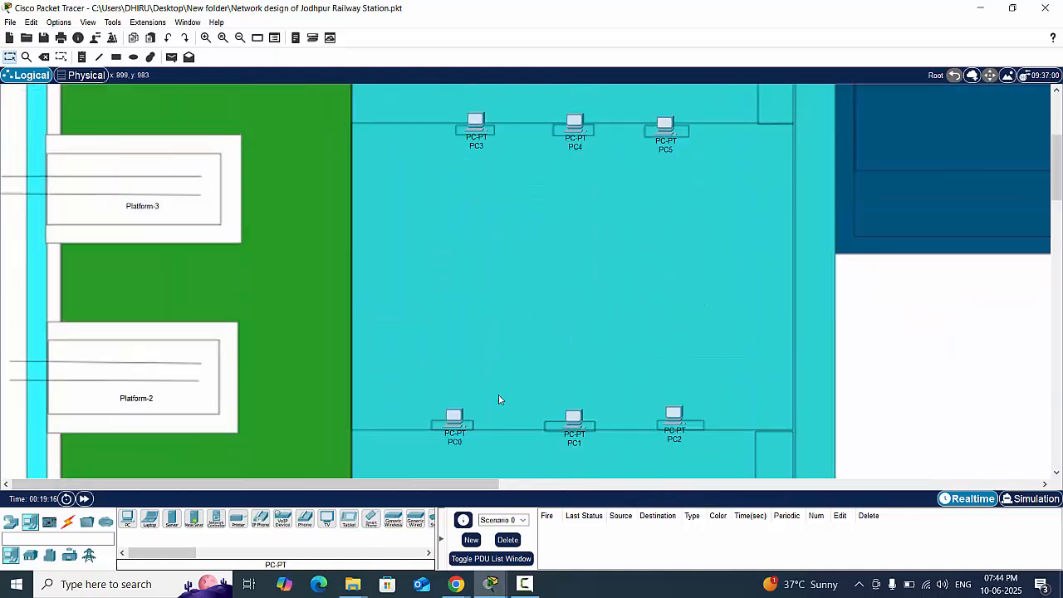
{"action": "scroll", "coordinate": [498, 397], "scroll_direction": "up", "scroll_amount": 3}
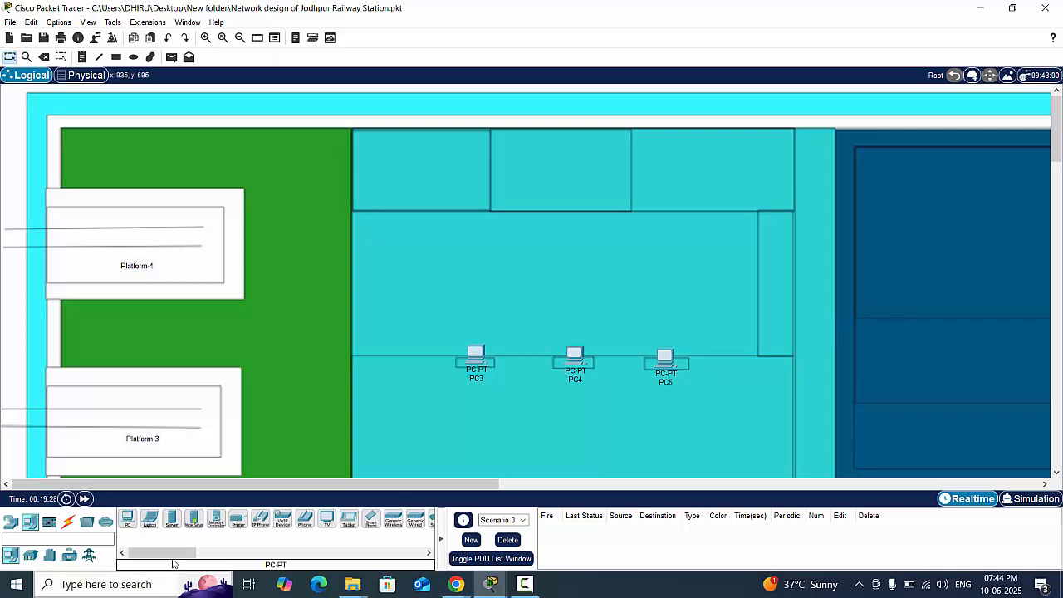
{"action": "left_click", "coordinate": [127, 520]}
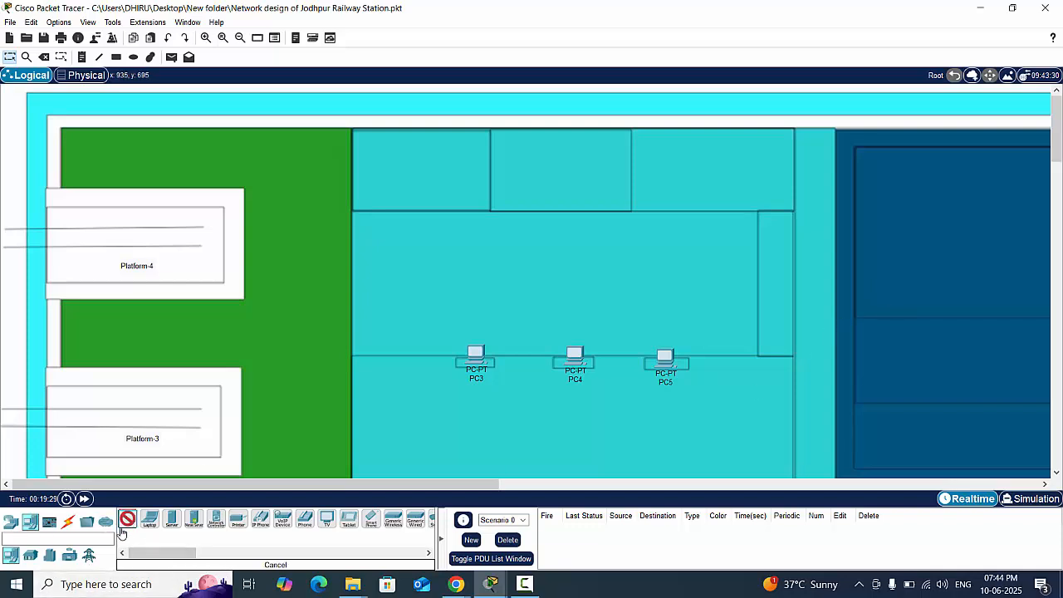
{"action": "left_click", "coordinate": [457, 150]}
{"action": "left_click", "coordinate": [127, 519]}
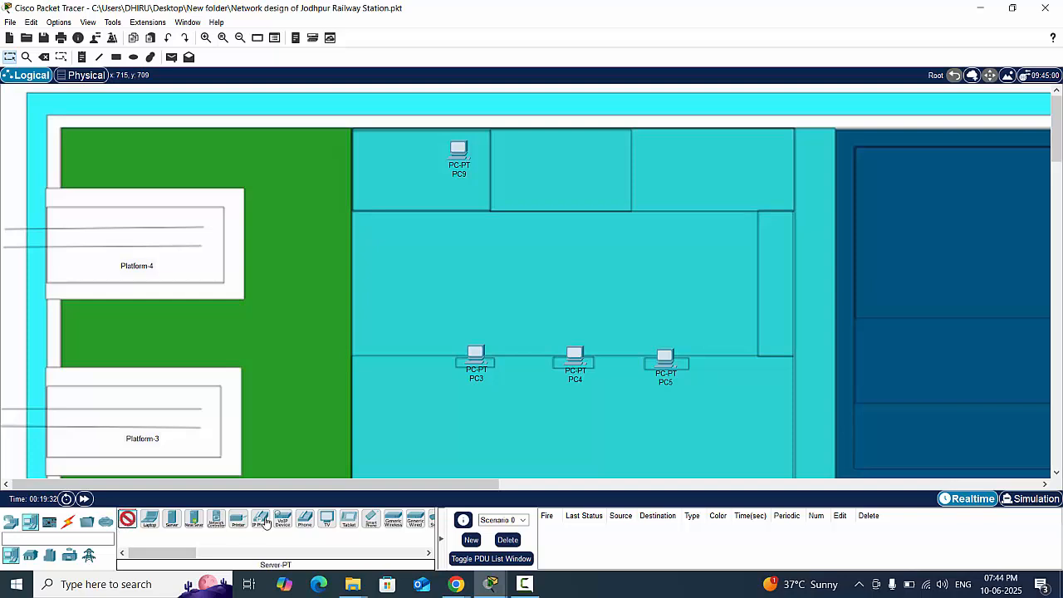
{"action": "left_click", "coordinate": [596, 155]}
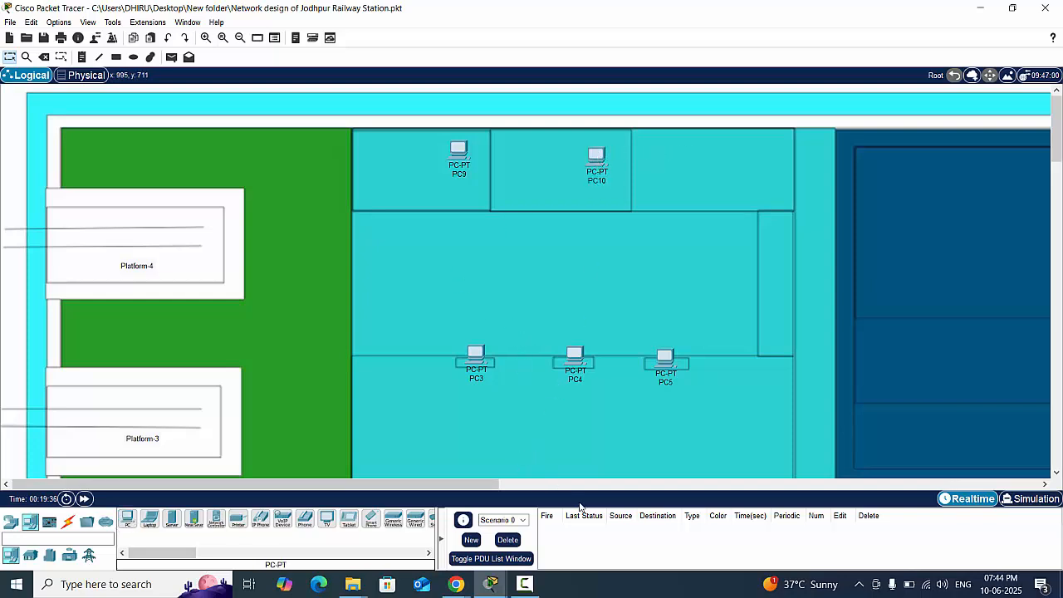
{"action": "left_click_drag", "start_coordinate": [482, 486], "coordinate": [763, 455]}
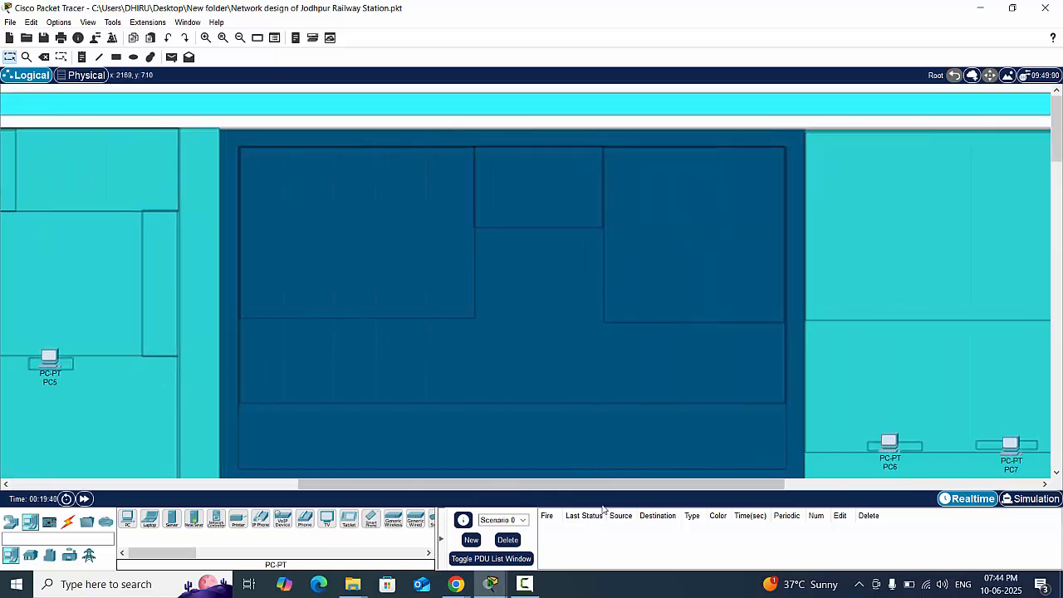
{"action": "scroll", "coordinate": [513, 483], "scroll_direction": "left", "scroll_amount": 5}
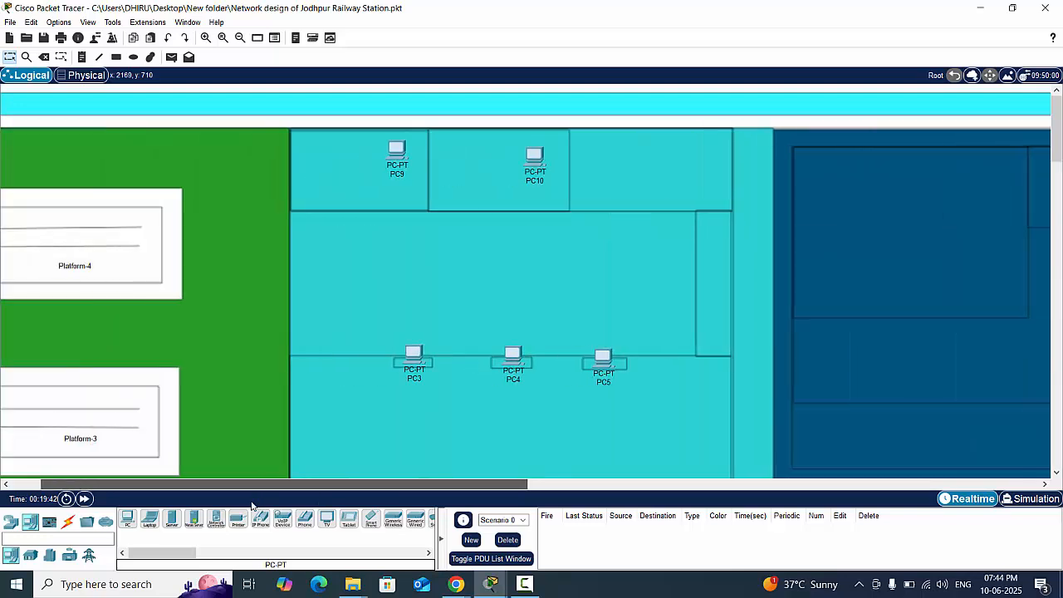
{"action": "scroll", "coordinate": [486, 446], "scroll_direction": "down", "scroll_amount": 2}
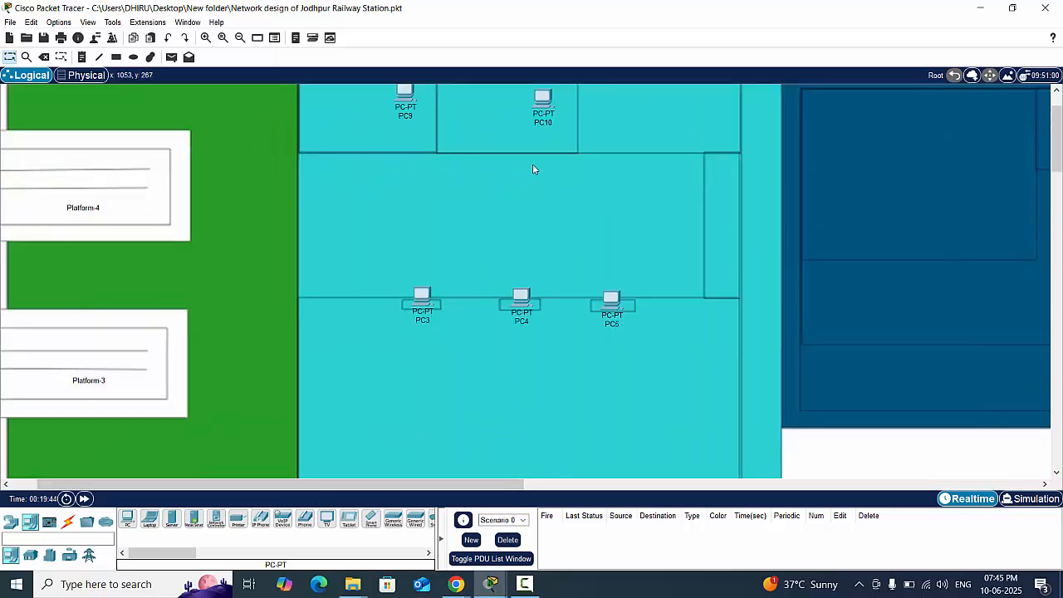
{"action": "scroll", "coordinate": [599, 436], "scroll_direction": "down", "scroll_amount": 5}
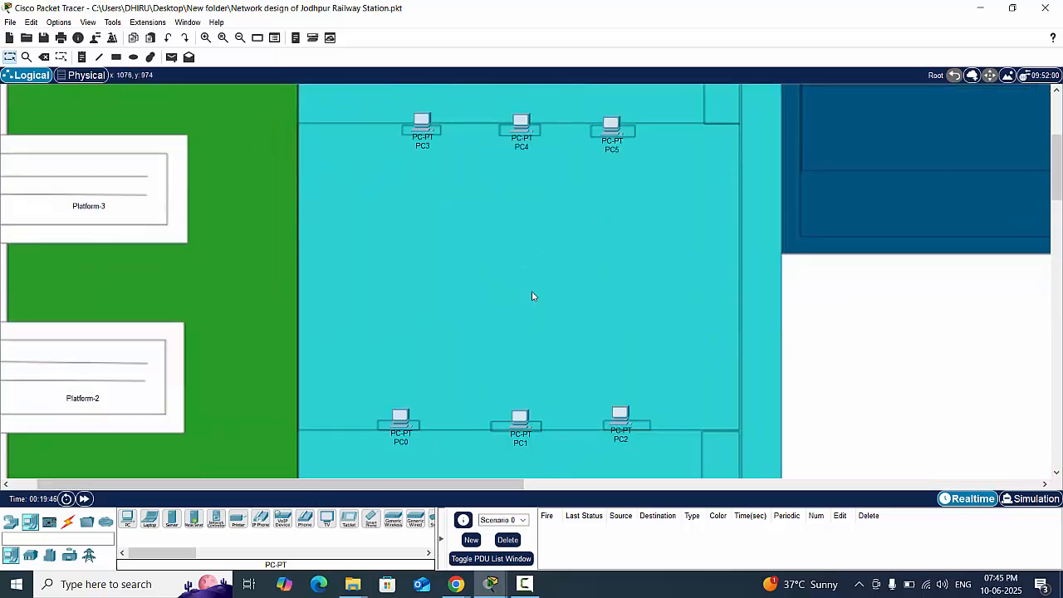
{"action": "scroll", "coordinate": [487, 199], "scroll_direction": "up", "scroll_amount": 2}
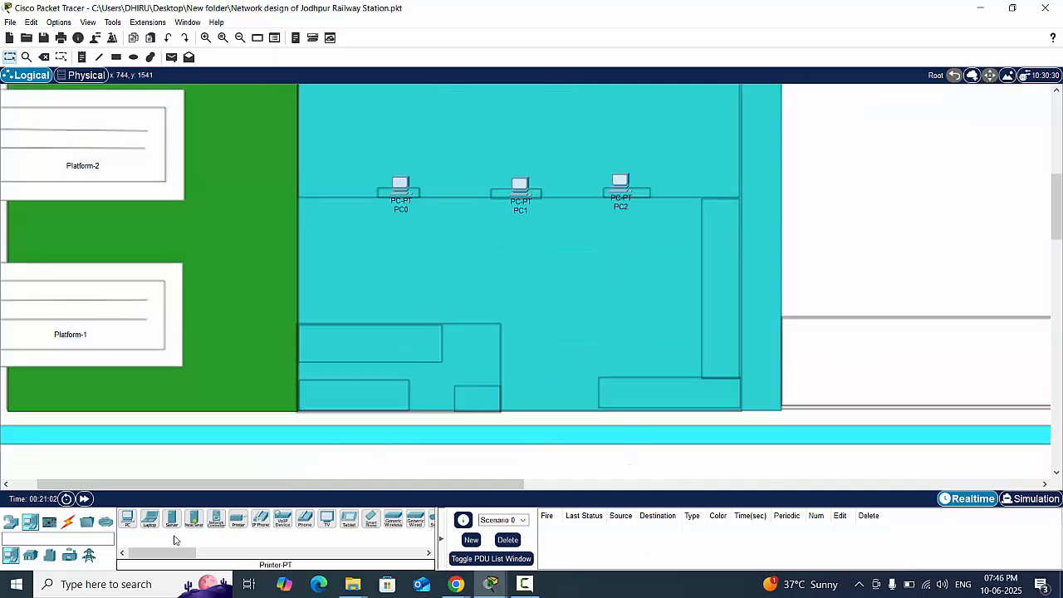
- Place two PCs side by side in the upper room of the small block beside Platform-1
{"action": "left_click", "coordinate": [127, 519]}
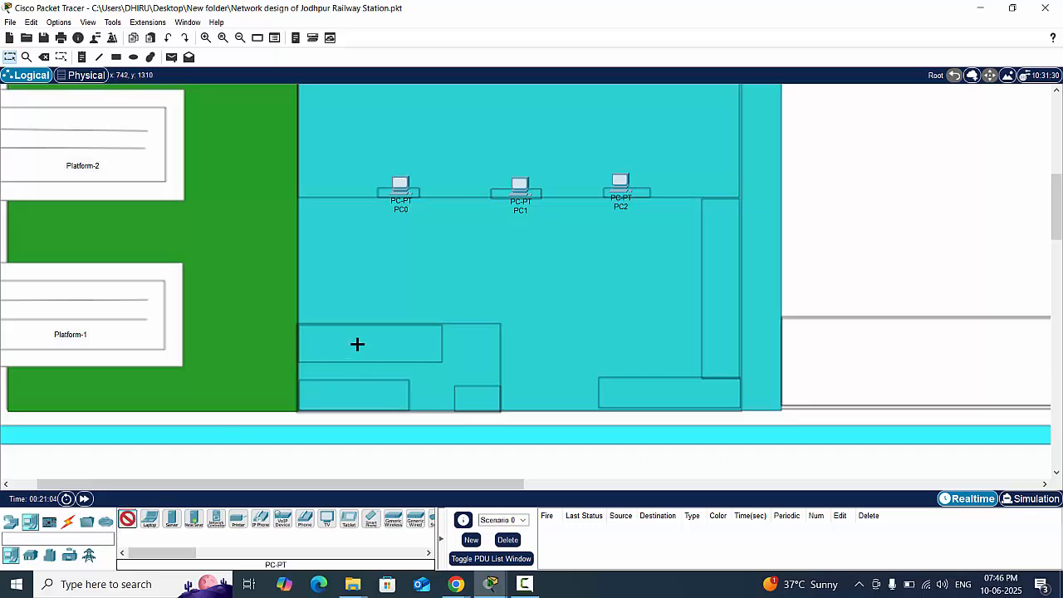
{"action": "left_click", "coordinate": [357, 344]}
{"action": "left_click", "coordinate": [422, 344]}
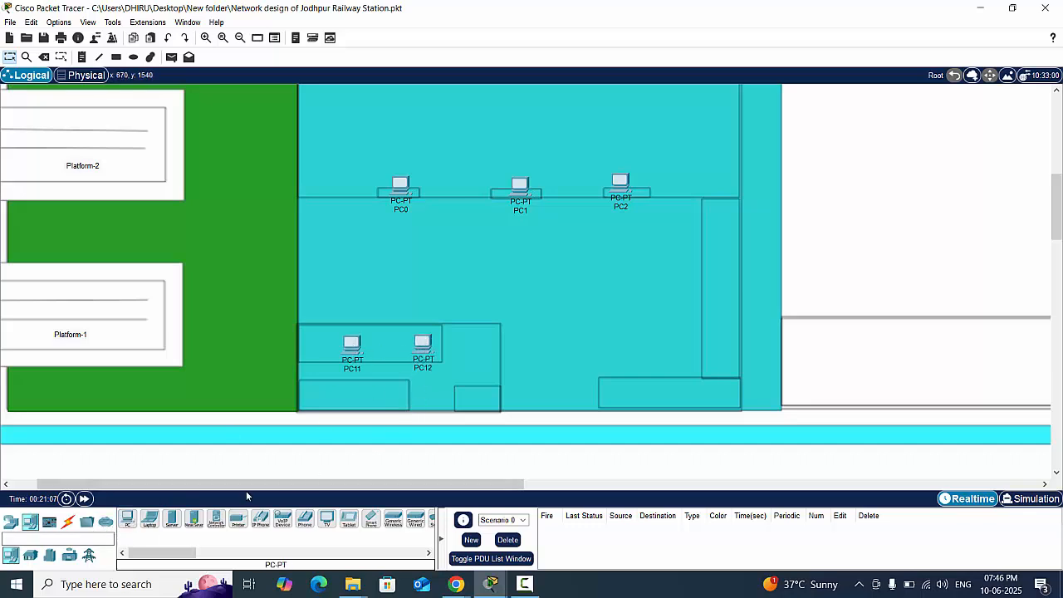
- Place one PC in each of the two lower rooms of the block beside Platform-1 and nudge both slightly upward
{"action": "left_click", "coordinate": [129, 520]}
{"action": "left_click", "coordinate": [388, 401]}
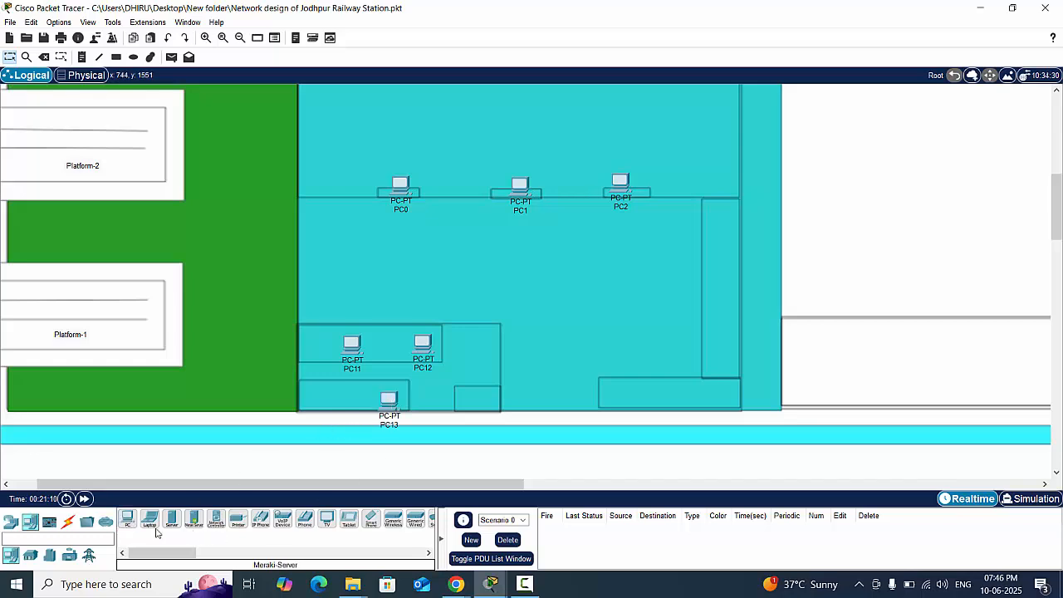
{"action": "left_click", "coordinate": [129, 520]}
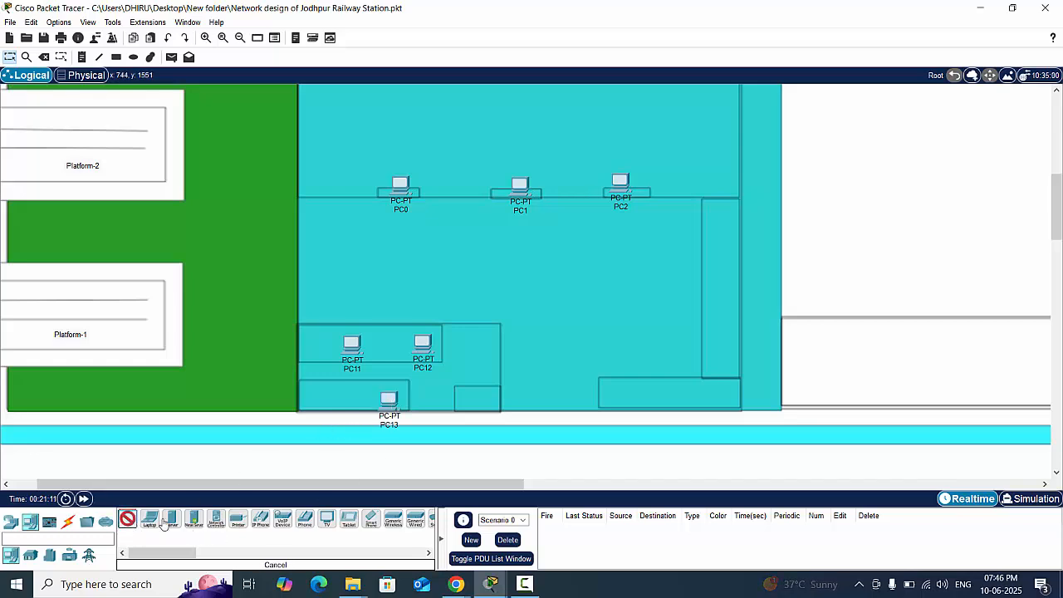
{"action": "left_click", "coordinate": [474, 400]}
{"action": "left_click_drag", "start_coordinate": [394, 404], "coordinate": [395, 396]}
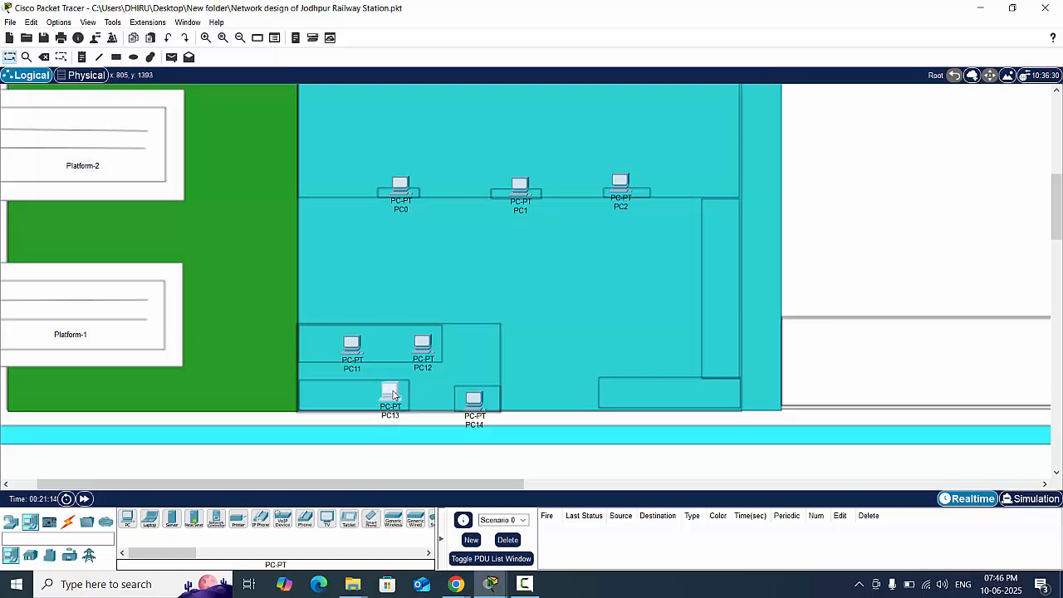
{"action": "left_click_drag", "start_coordinate": [473, 405], "coordinate": [479, 396]}
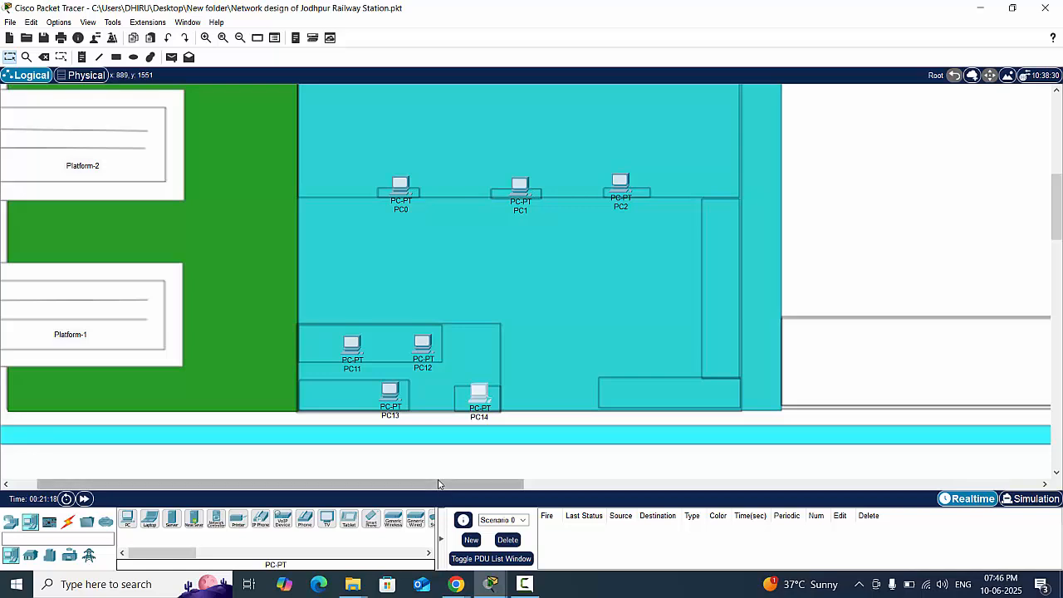
- Place two PCs side by side in the large room of the dark blue building nearest the Platform-4 side
{"action": "left_click_drag", "start_coordinate": [442, 484], "coordinate": [631, 467]}
{"action": "scroll", "coordinate": [631, 467], "scroll_direction": "up", "scroll_amount": 5}
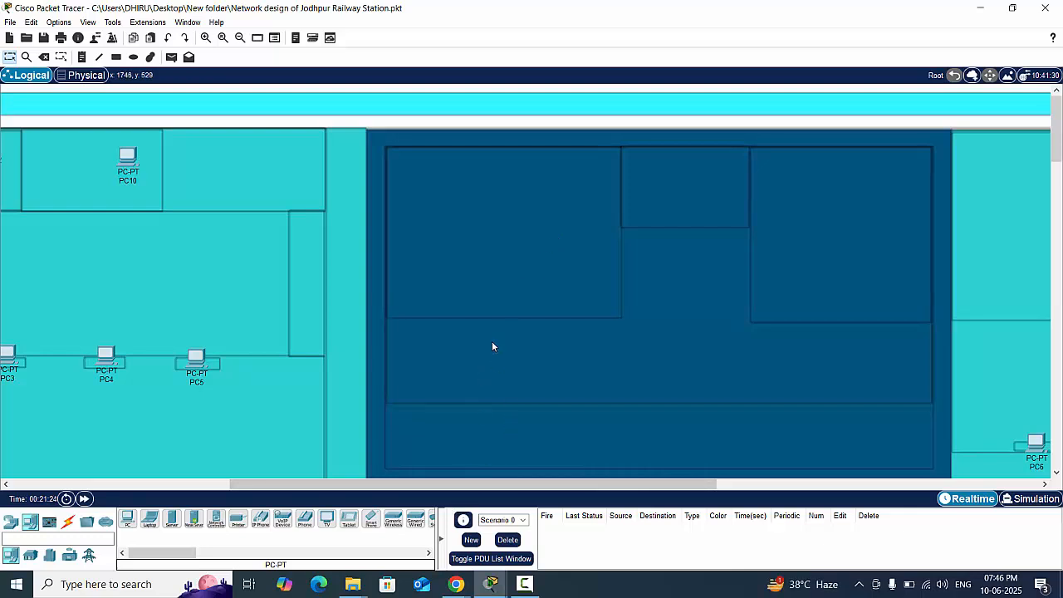
{"action": "left_click", "coordinate": [127, 519]}
{"action": "left_click", "coordinate": [458, 214]}
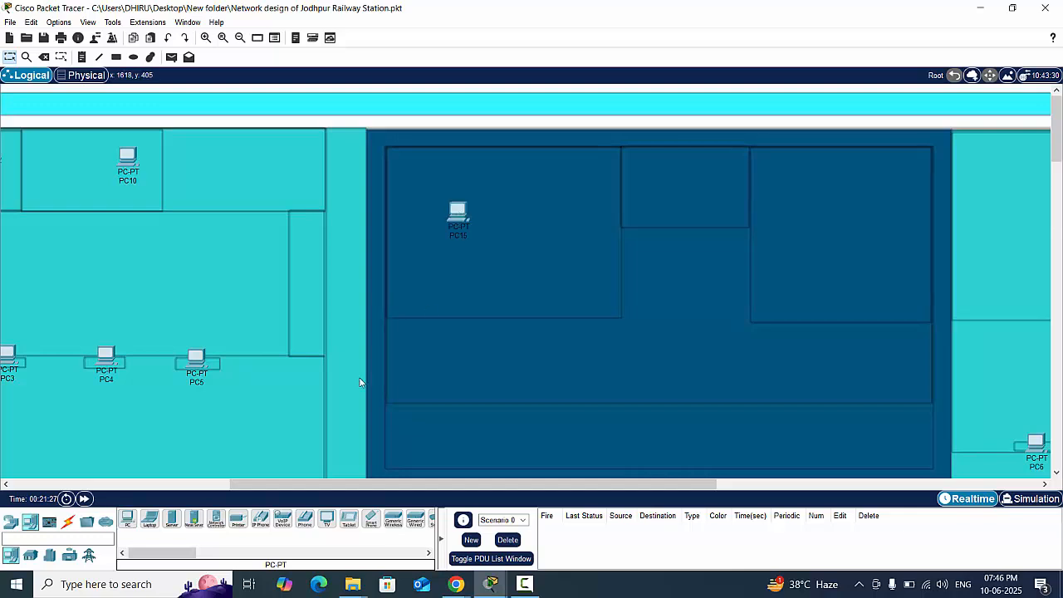
{"action": "left_click", "coordinate": [127, 519]}
{"action": "left_click", "coordinate": [568, 217]}
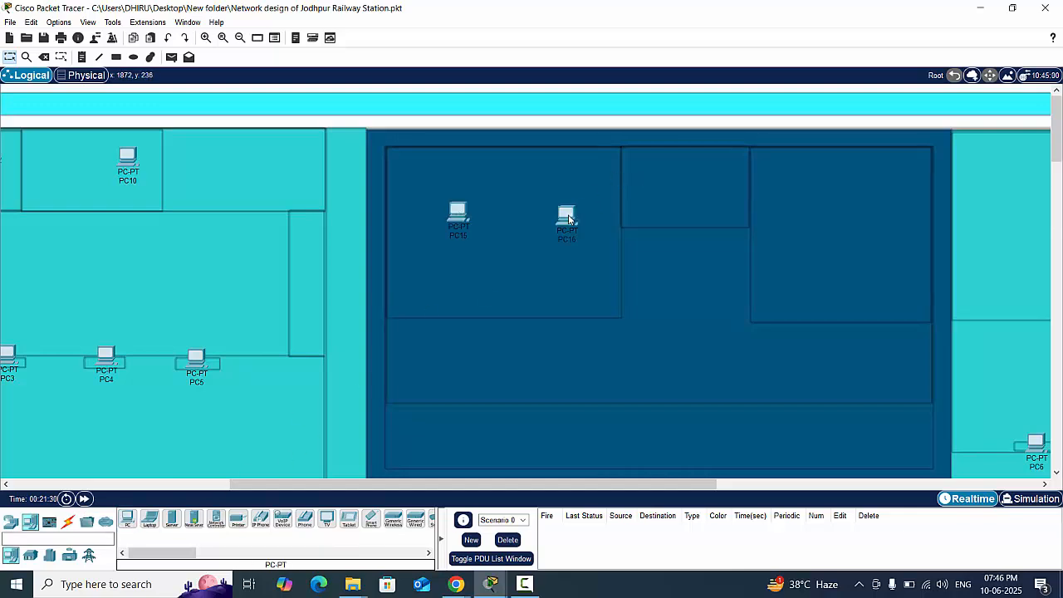
- Place a PC in the dark blue building's small middle room, and move it into the large room on the Platform-5 side
{"action": "left_click", "coordinate": [127, 521]}
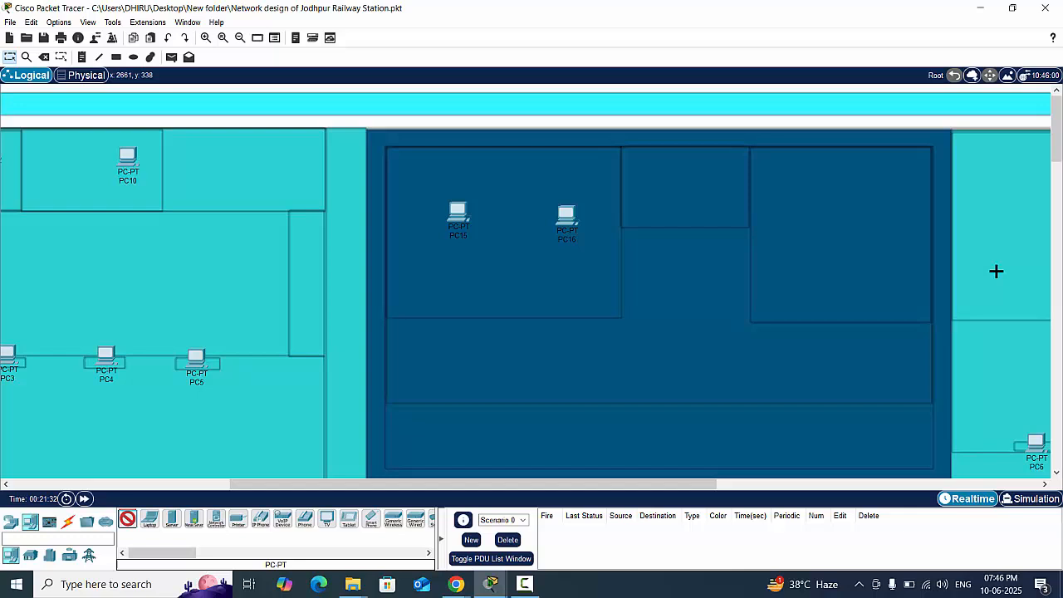
{"action": "left_click", "coordinate": [713, 212]}
{"action": "left_click_drag", "start_coordinate": [708, 216], "coordinate": [709, 193]}
{"action": "left_click_drag", "start_coordinate": [469, 490], "coordinate": [257, 505]}
{"action": "scroll", "coordinate": [428, 385], "scroll_direction": "down", "scroll_amount": 3}
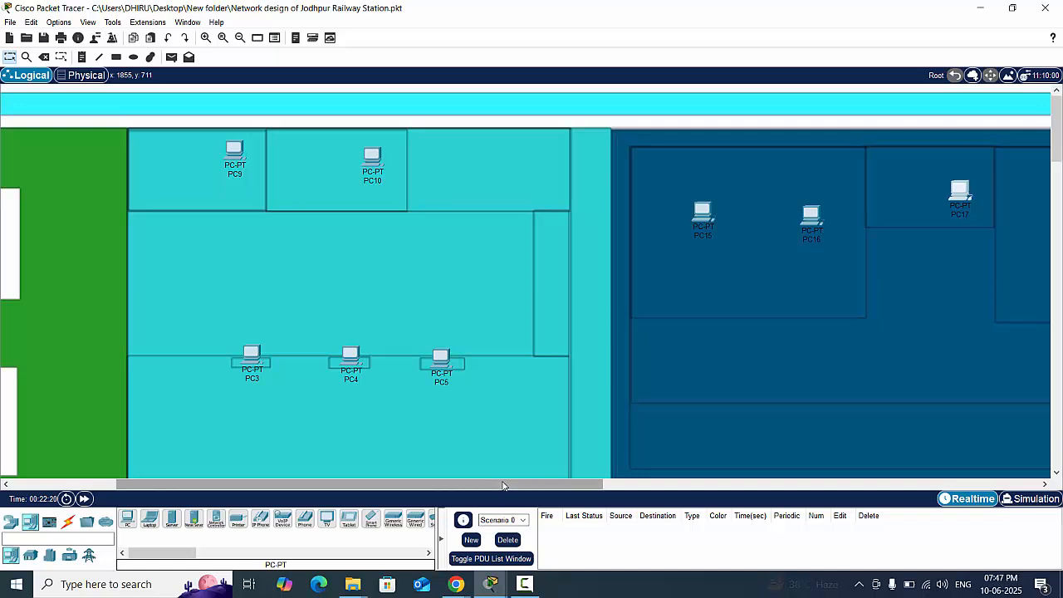
{"action": "left_click_drag", "start_coordinate": [502, 484], "coordinate": [692, 485]}
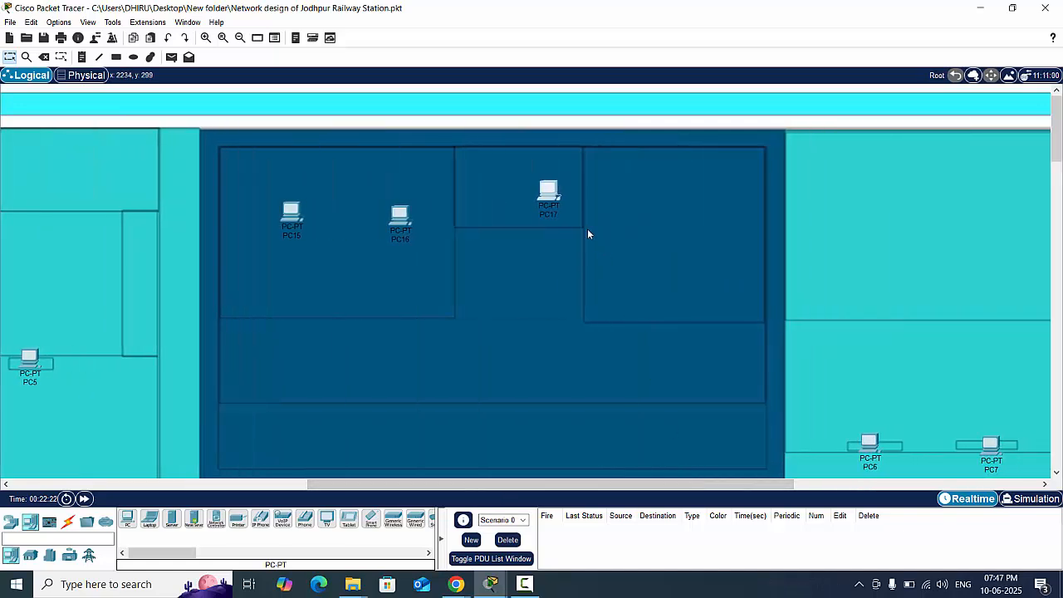
{"action": "left_click_drag", "start_coordinate": [548, 192], "coordinate": [698, 232]}
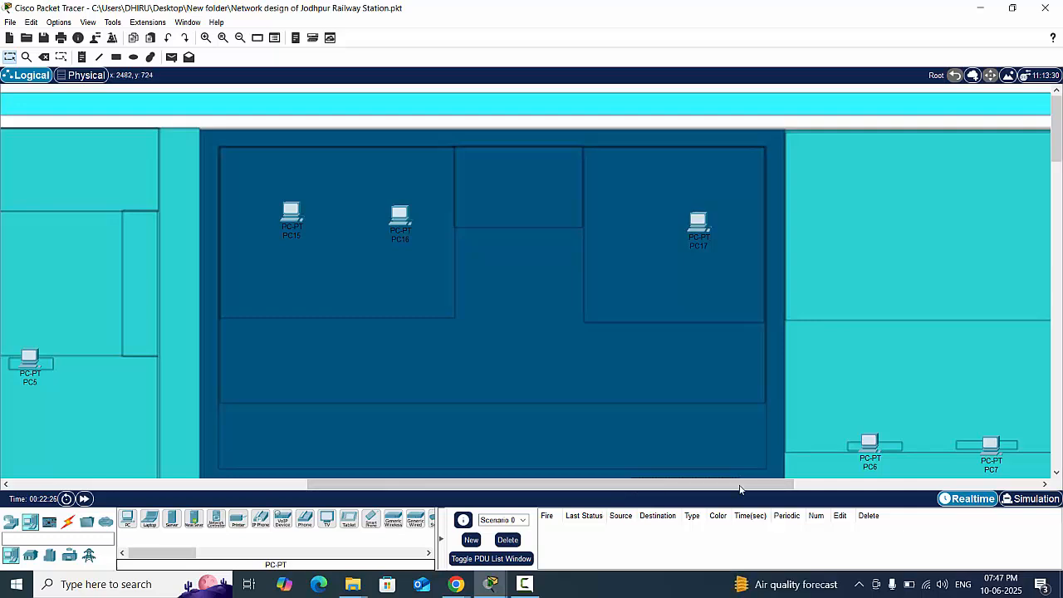
- Place one PC in the large upper room of the turquoise building on the Platform-5 side
{"action": "left_click_drag", "start_coordinate": [739, 488], "coordinate": [474, 485]}
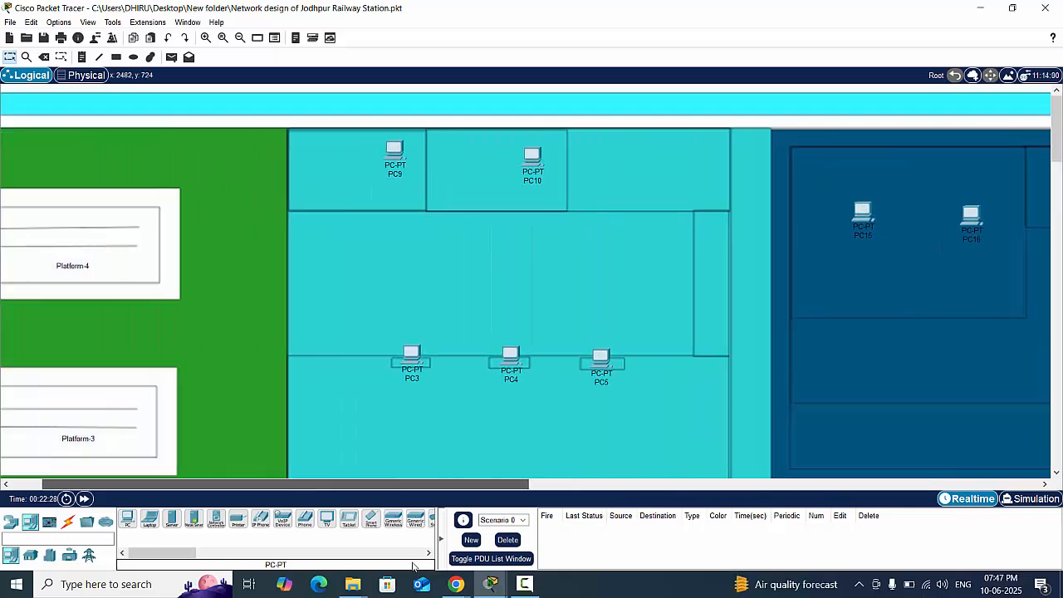
{"action": "left_click_drag", "start_coordinate": [413, 565], "coordinate": [661, 485]}
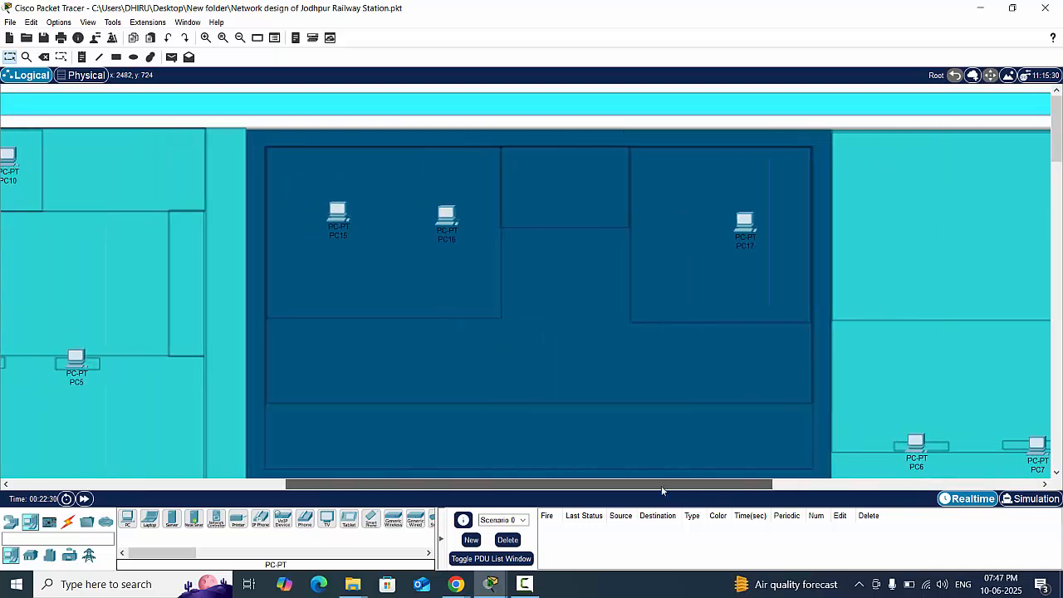
{"action": "left_click", "coordinate": [127, 519]}
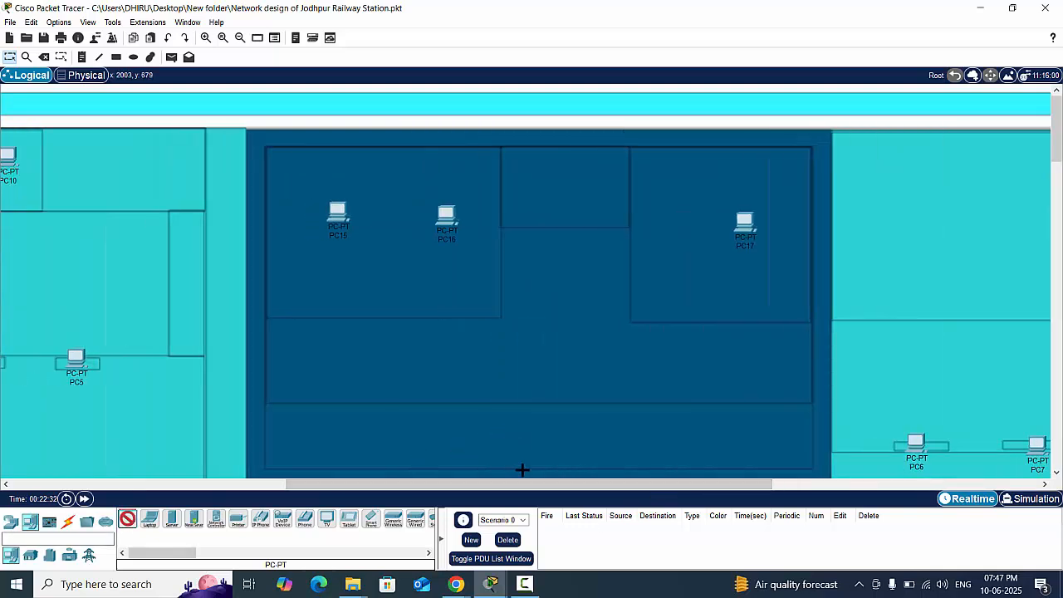
{"action": "left_click_drag", "start_coordinate": [522, 488], "coordinate": [790, 488]}
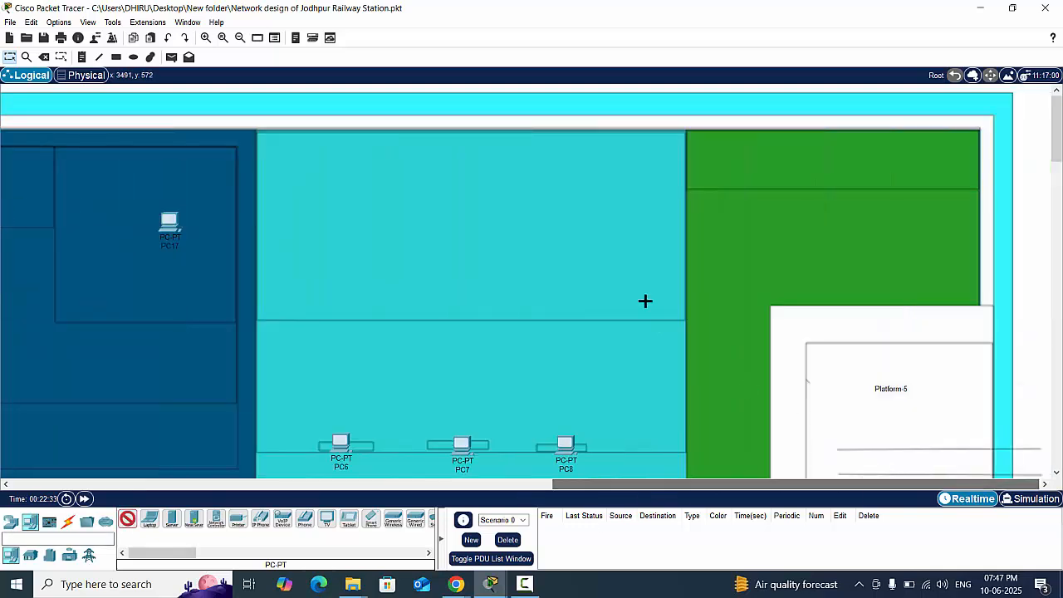
{"action": "left_click", "coordinate": [567, 225]}
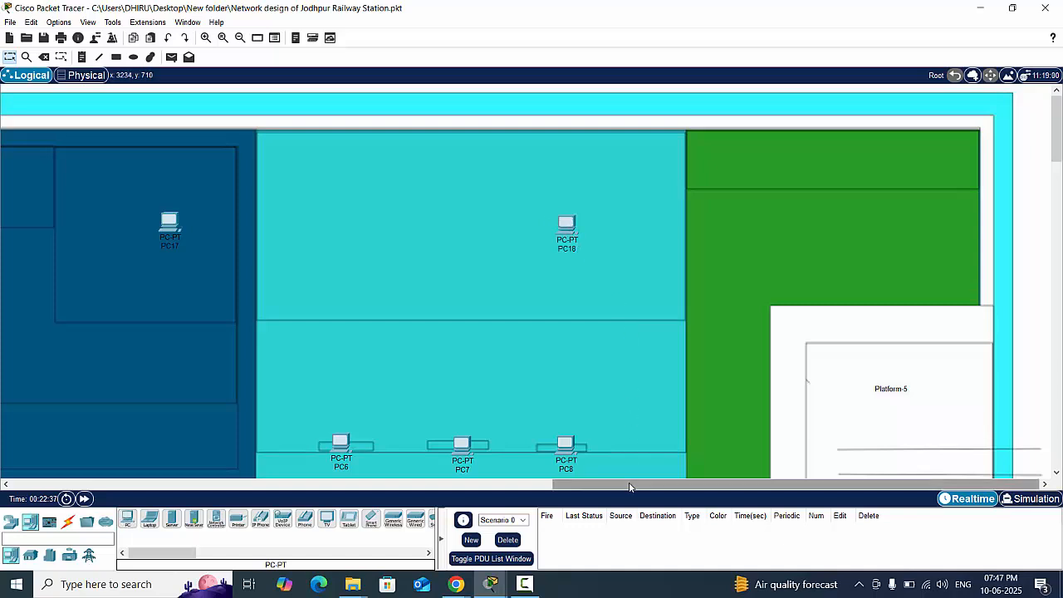
- Place a server beside PC13 in the lower room of the block near Platform-1
{"action": "left_click_drag", "start_coordinate": [630, 484], "coordinate": [621, 516]}
{"action": "left_click_drag", "start_coordinate": [37, 572], "coordinate": [65, 509]}
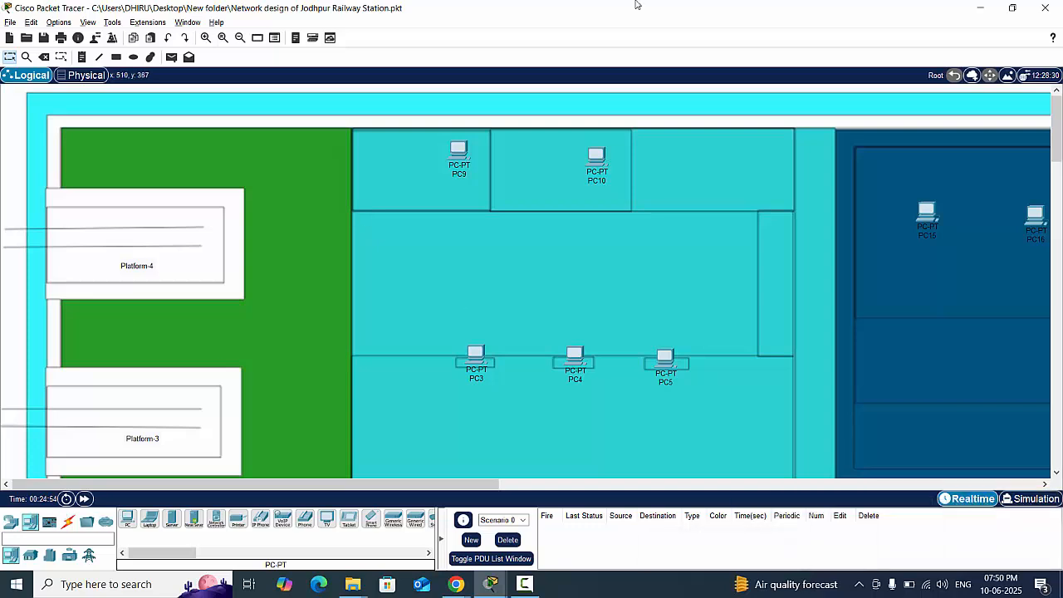
{"action": "scroll", "coordinate": [487, 337], "scroll_direction": "down", "scroll_amount": 4}
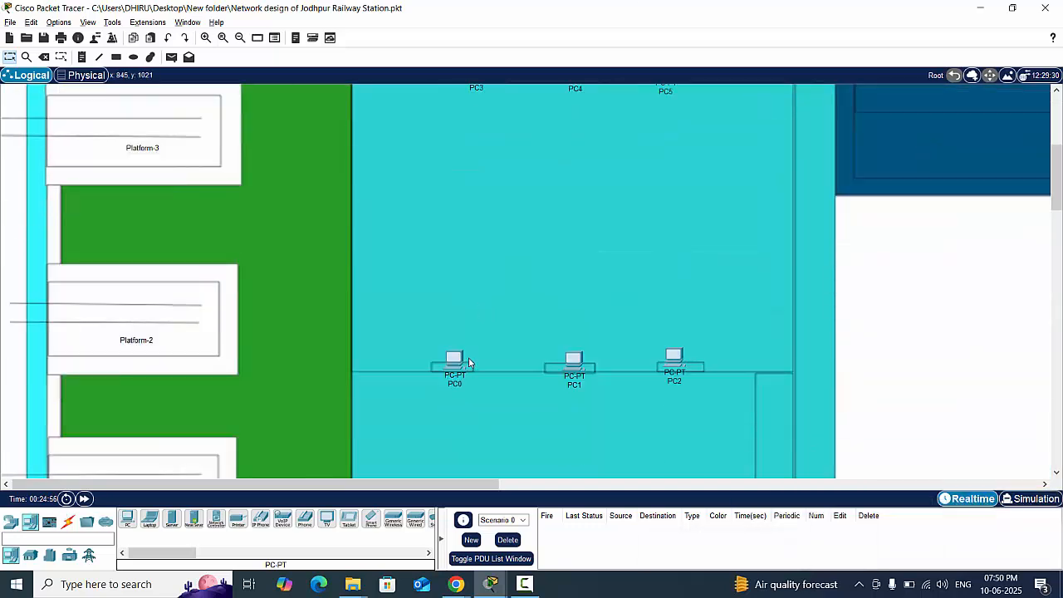
{"action": "scroll", "coordinate": [469, 363], "scroll_direction": "down", "scroll_amount": 2}
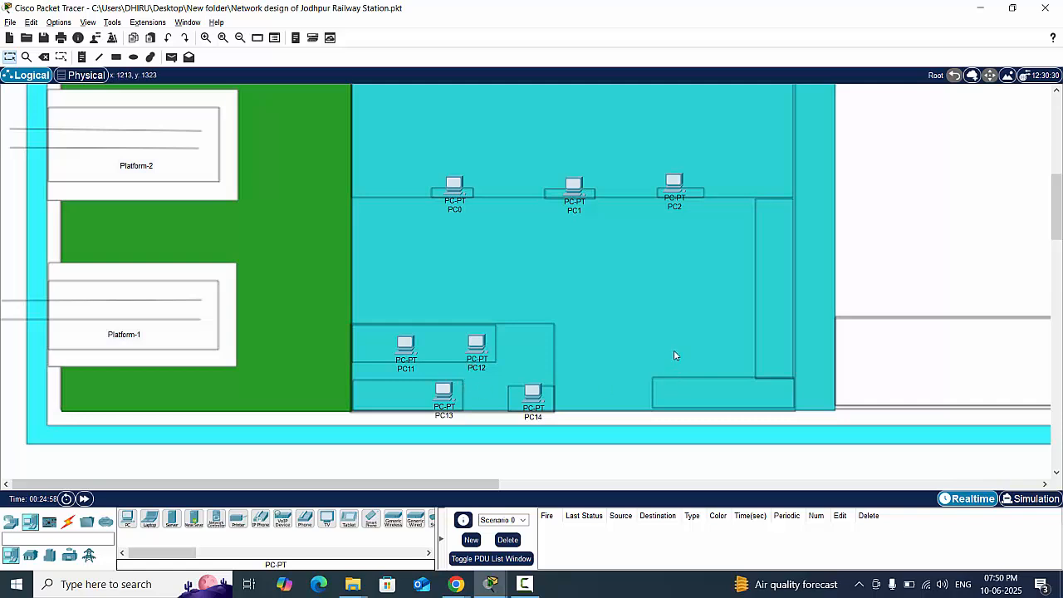
{"action": "left_click", "coordinate": [172, 520]}
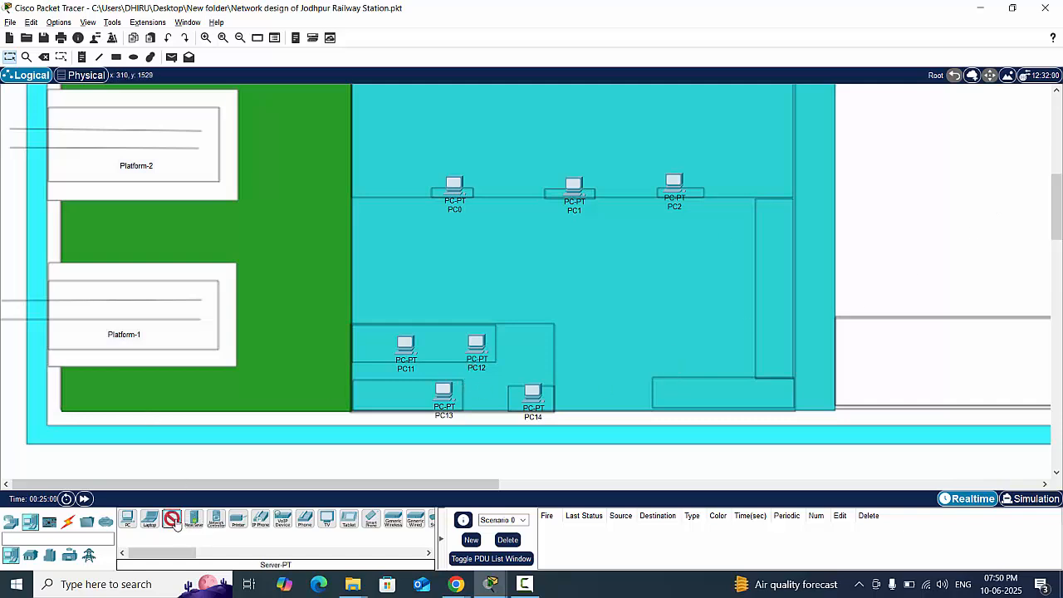
{"action": "left_click", "coordinate": [370, 379]}
- Place a server in the hall between the two counter rows and move it close to the platform-side wall
{"action": "scroll", "coordinate": [498, 356], "scroll_direction": "up", "scroll_amount": 2}
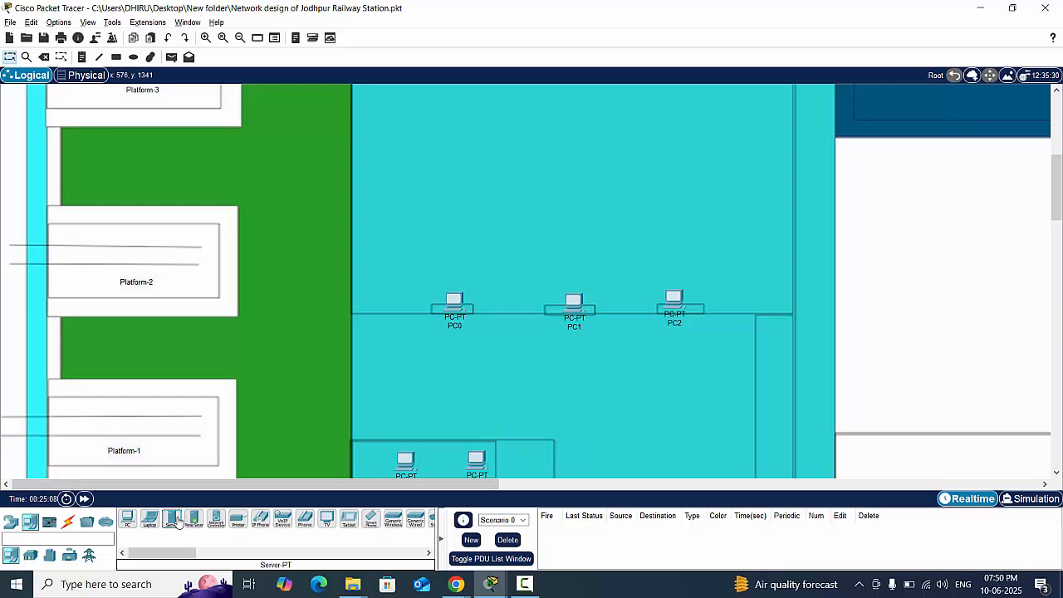
{"action": "left_click_drag", "start_coordinate": [171, 520], "coordinate": [318, 408]}
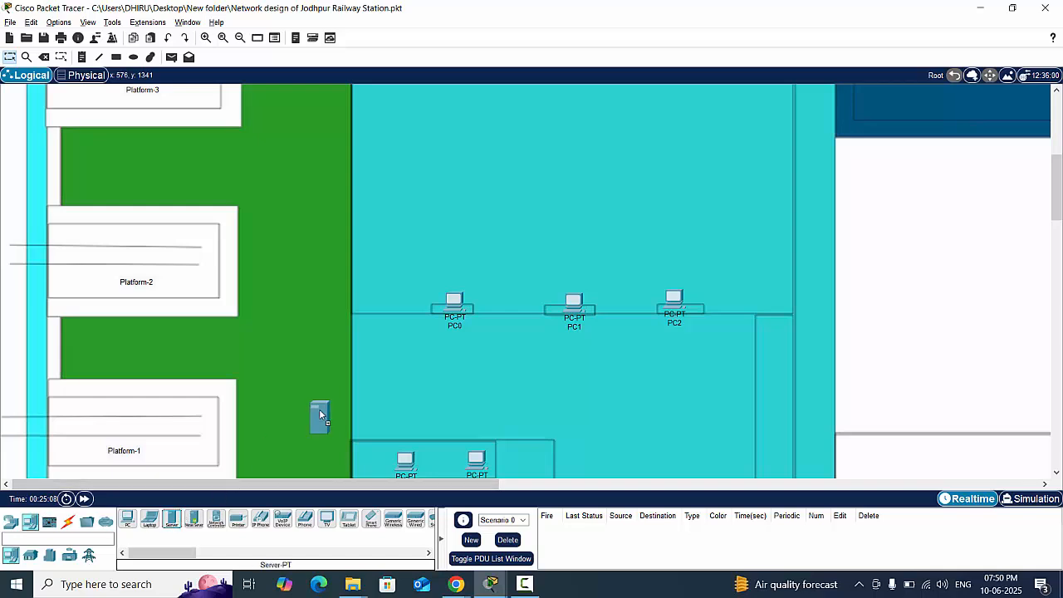
{"action": "left_click", "coordinate": [408, 179]}
{"action": "scroll", "coordinate": [416, 264], "scroll_direction": "up", "scroll_amount": 2}
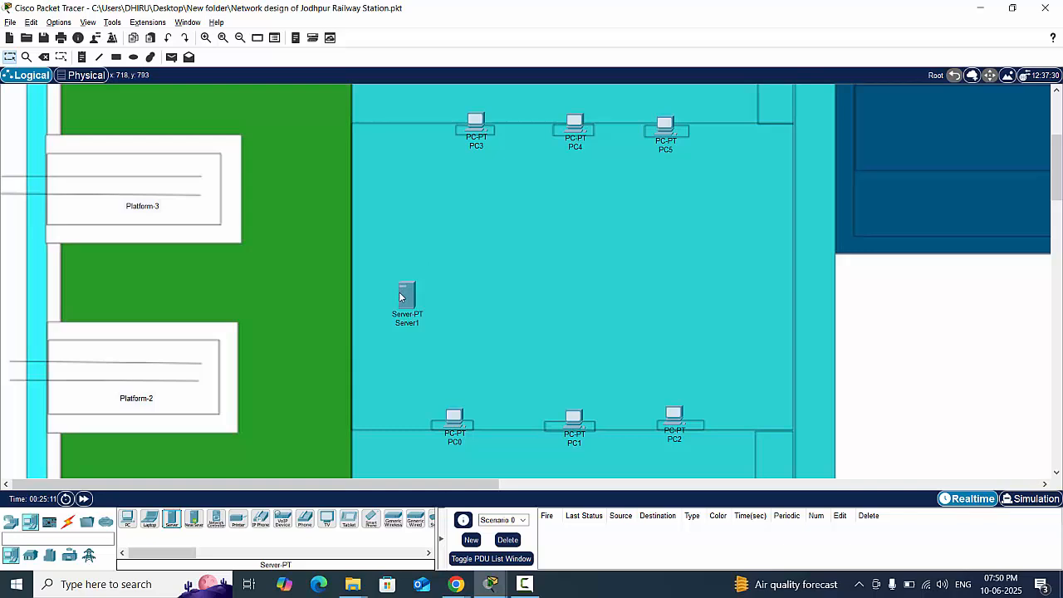
{"action": "left_click_drag", "start_coordinate": [398, 291], "coordinate": [383, 261]}
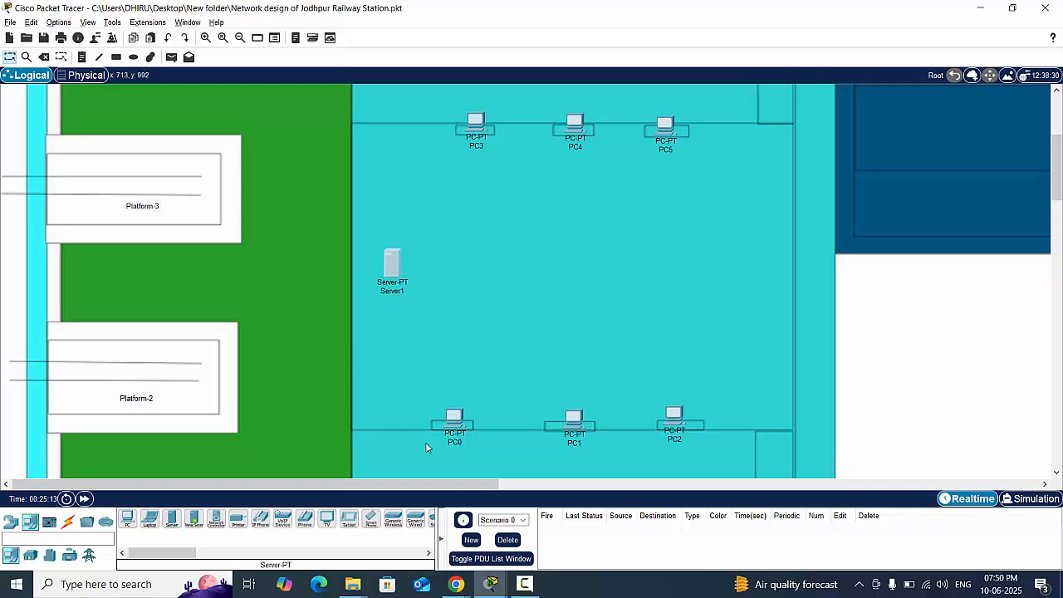
- Place a server beside PC17 in the dark blue building's large room on the Platform-5 side
{"action": "left_click_drag", "start_coordinate": [440, 484], "coordinate": [695, 484]}
{"action": "scroll", "coordinate": [670, 377], "scroll_direction": "up", "scroll_amount": 4}
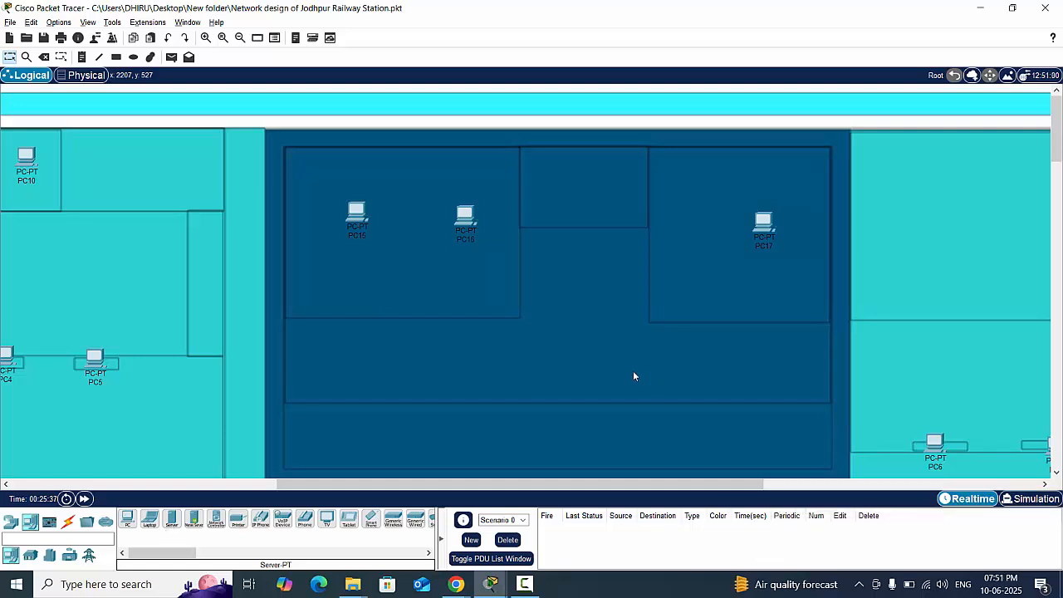
{"action": "left_click", "coordinate": [176, 519]}
{"action": "left_click", "coordinate": [688, 174]}
- Place a server beside PC18 in the upper room of the turquoise building on the Platform-5 side
{"action": "left_click_drag", "start_coordinate": [557, 486], "coordinate": [680, 496]}
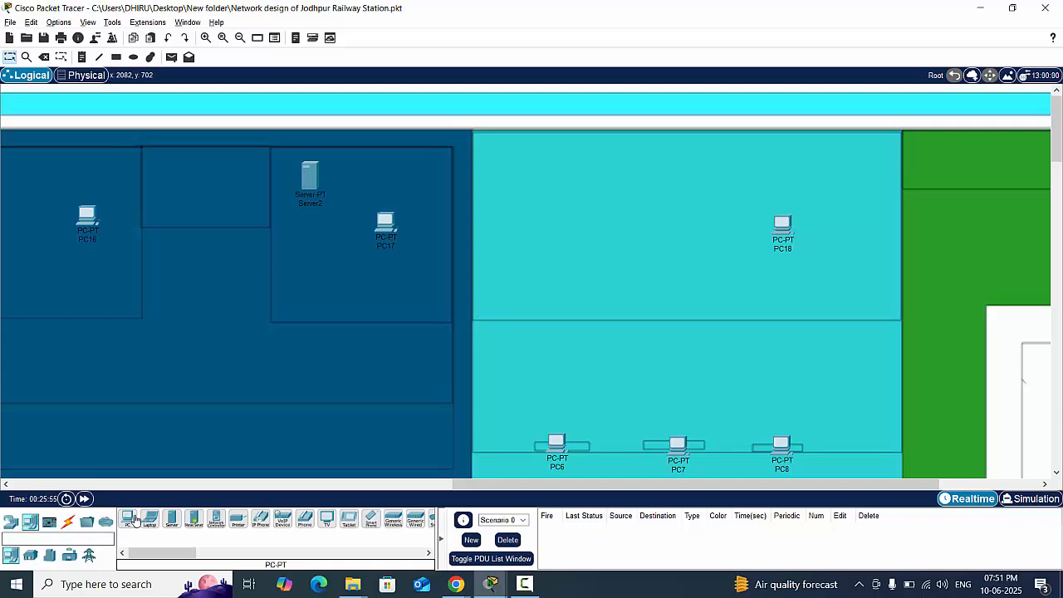
{"action": "left_click", "coordinate": [172, 518]}
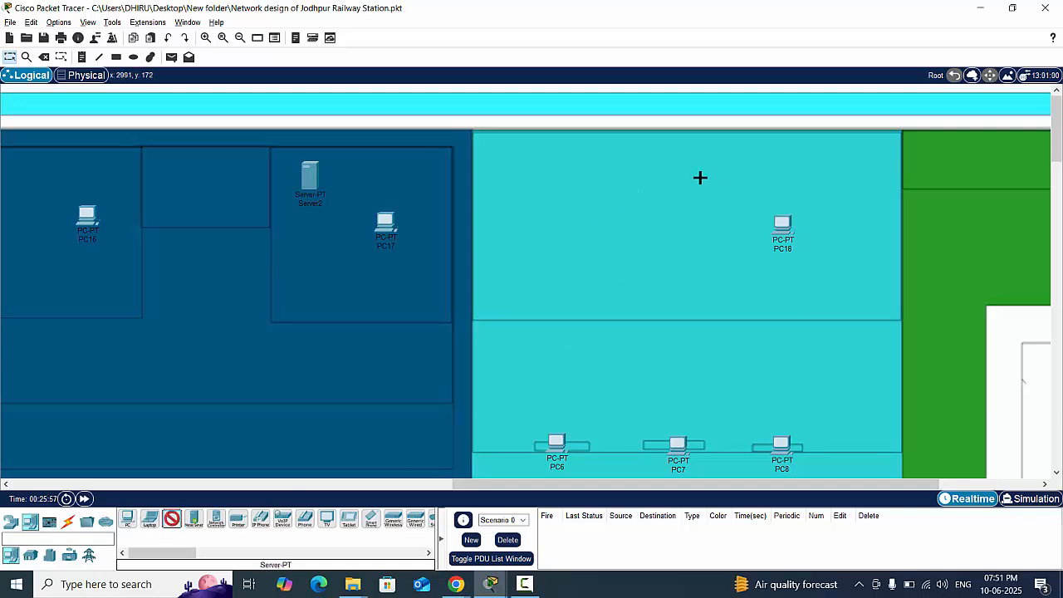
{"action": "left_click", "coordinate": [659, 180]}
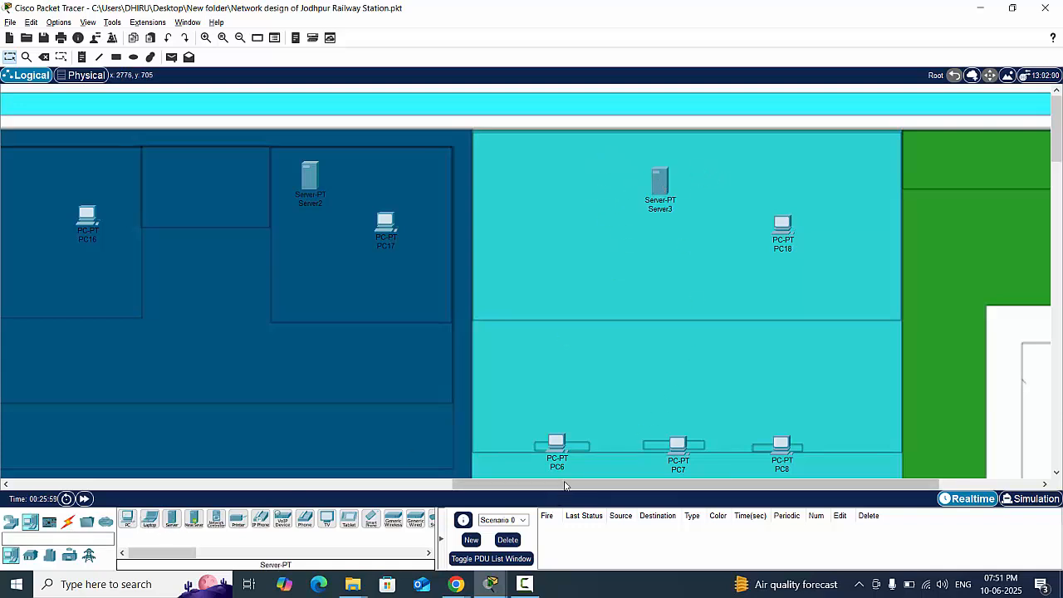
- Review the placed servers and PCs in every building across the station floor plan
{"action": "left_click_drag", "start_coordinate": [547, 484], "coordinate": [124, 484]}
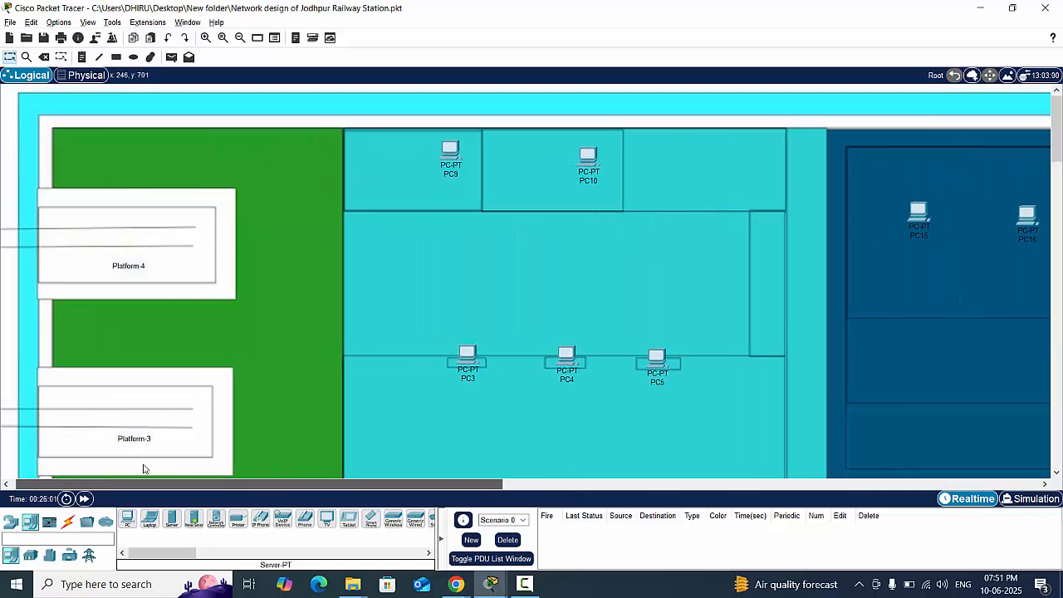
{"action": "scroll", "coordinate": [441, 349], "scroll_direction": "down", "scroll_amount": 5}
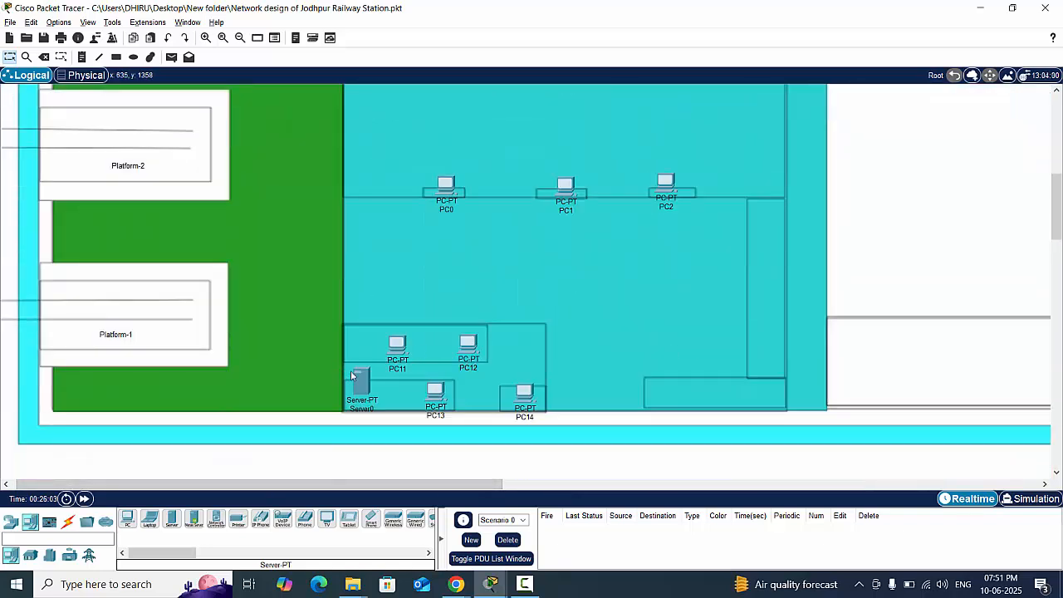
{"action": "scroll", "coordinate": [427, 328], "scroll_direction": "up", "scroll_amount": 3}
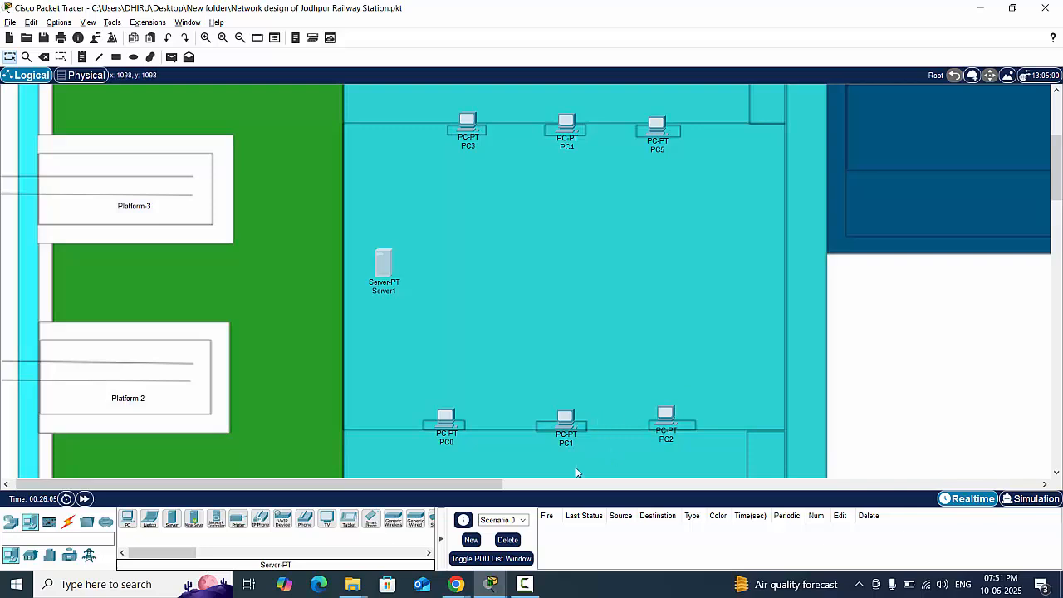
{"action": "left_click_drag", "start_coordinate": [498, 484], "coordinate": [826, 484]}
{"action": "scroll", "coordinate": [625, 335], "scroll_direction": "up", "scroll_amount": 3}
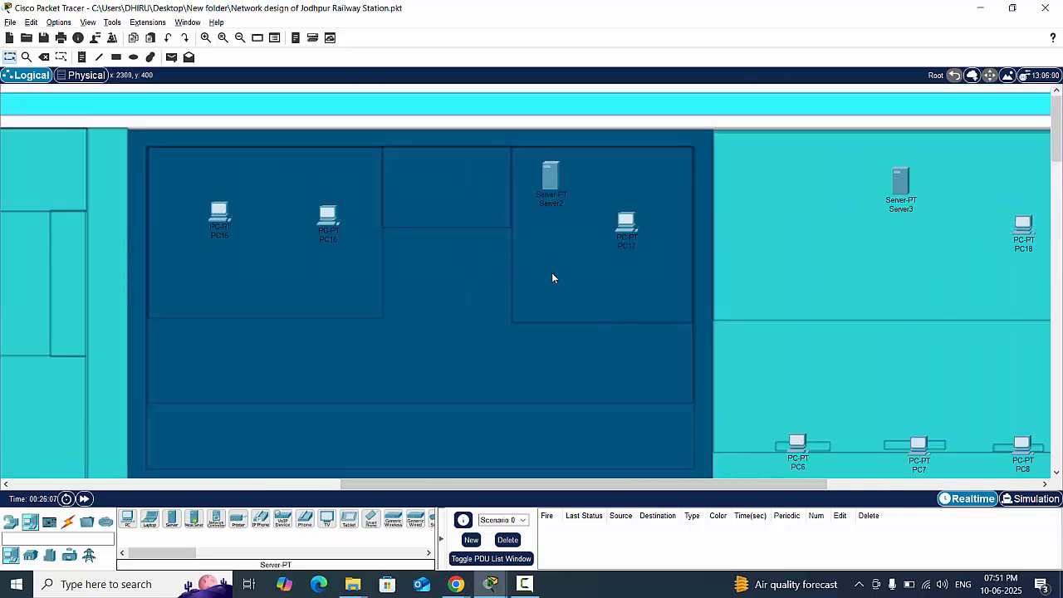
{"action": "left_click_drag", "start_coordinate": [674, 483], "coordinate": [815, 483]}
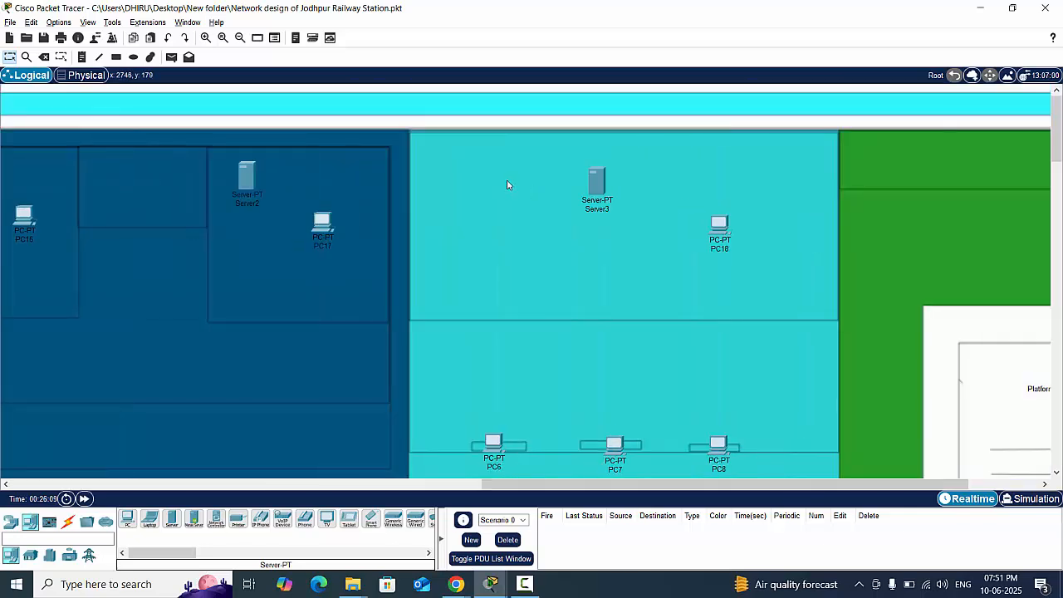
{"action": "left_click_drag", "start_coordinate": [710, 485], "coordinate": [224, 498]}
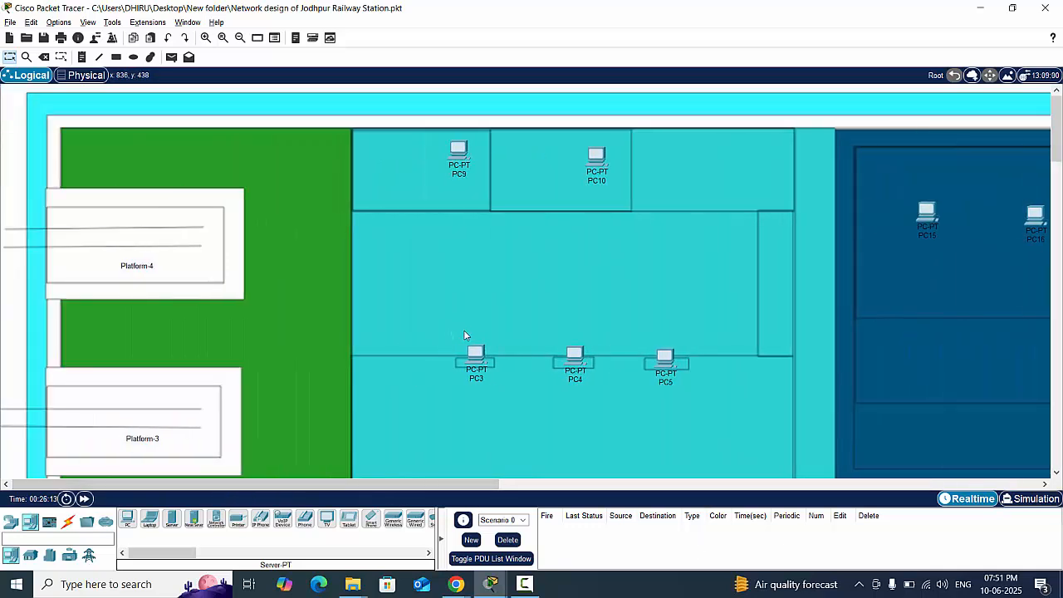
{"action": "scroll", "coordinate": [465, 337], "scroll_direction": "down", "scroll_amount": 10}
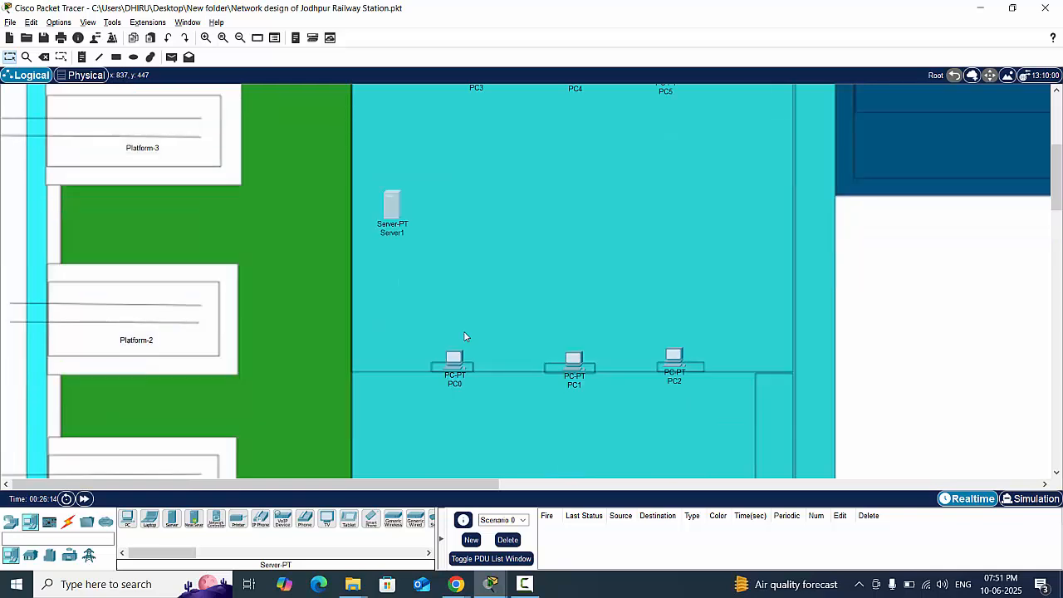
{"action": "scroll", "coordinate": [465, 337], "scroll_direction": "up", "scroll_amount": 2}
{"action": "scroll", "coordinate": [465, 336], "scroll_direction": "down", "scroll_amount": 2}
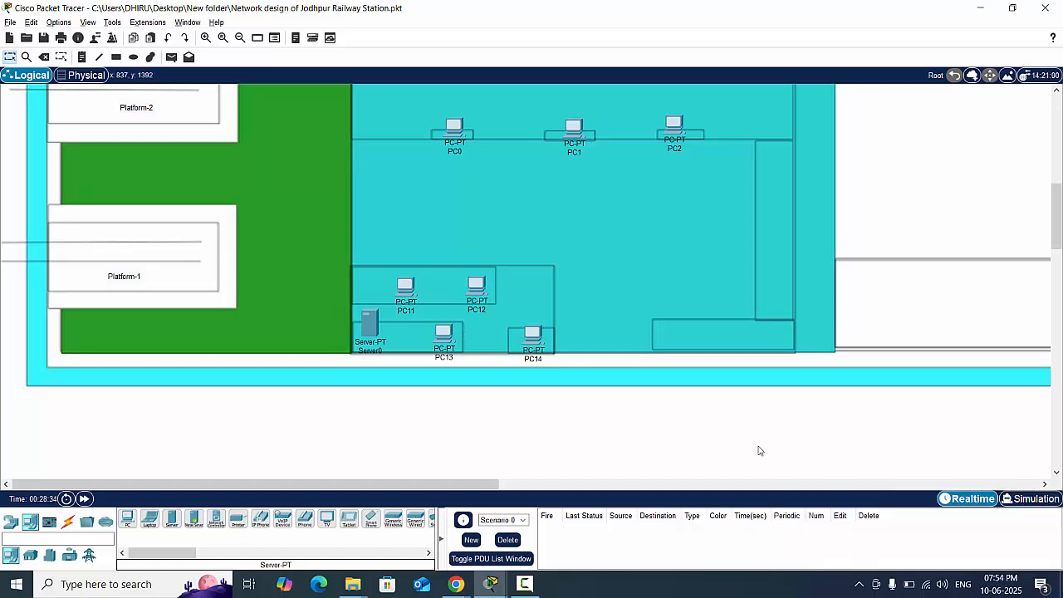
- Place a 2960 switch beside PC11, above Server0, in the small office near Platform-1
{"action": "scroll", "coordinate": [666, 427], "scroll_direction": "up", "scroll_amount": 3}
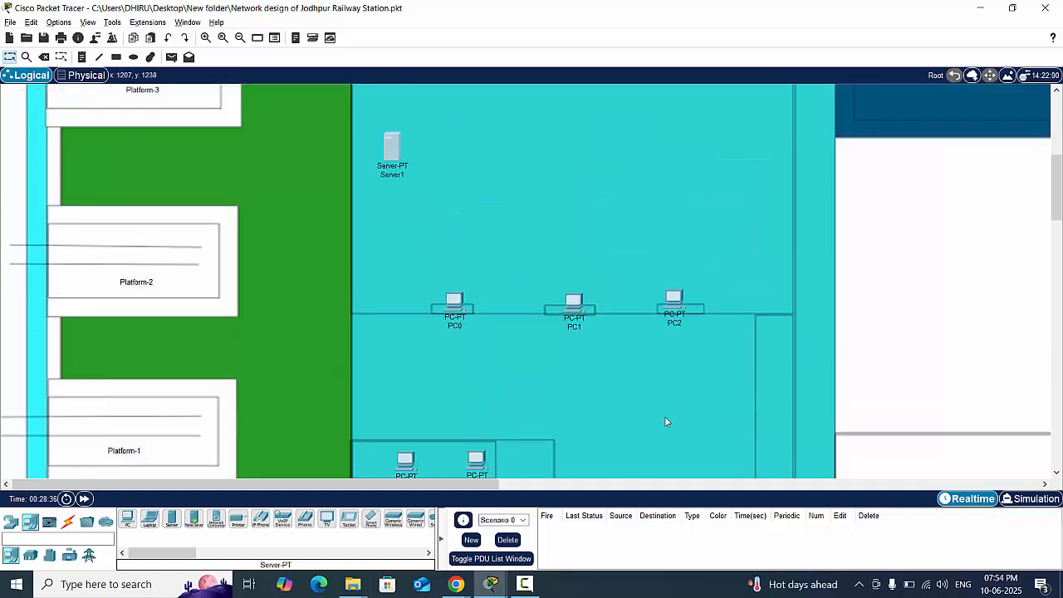
{"action": "scroll", "coordinate": [592, 363], "scroll_direction": "up", "scroll_amount": 6}
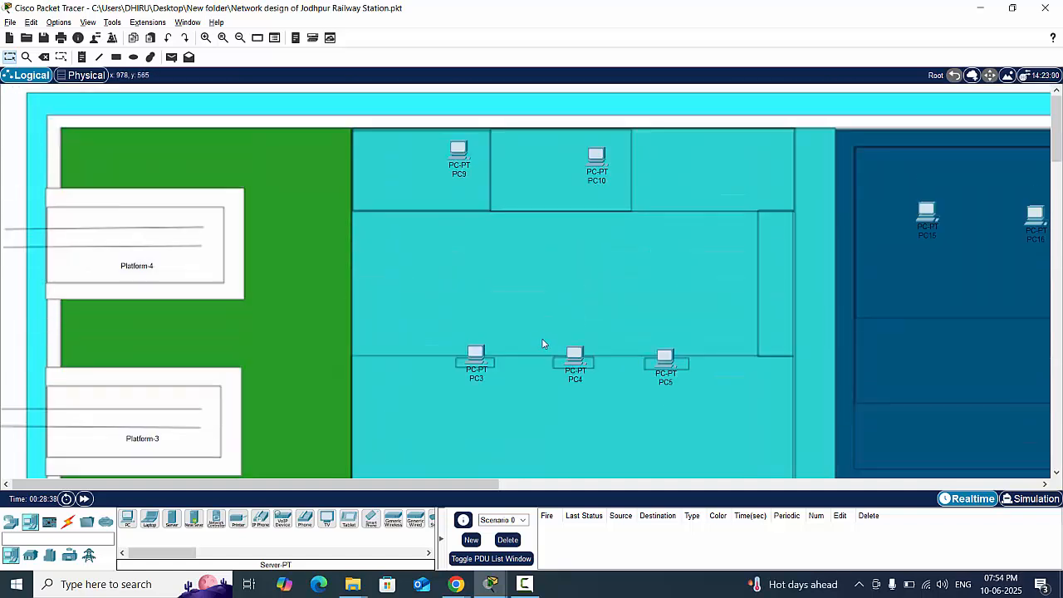
{"action": "scroll", "coordinate": [539, 345], "scroll_direction": "down", "scroll_amount": 4}
{"action": "scroll", "coordinate": [532, 345], "scroll_direction": "down", "scroll_amount": 5}
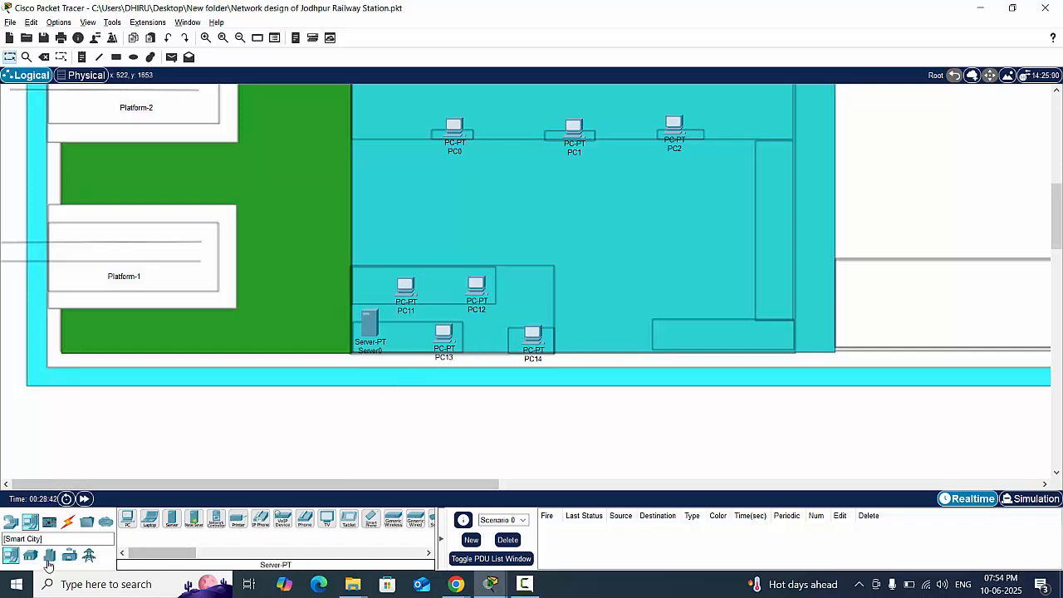
{"action": "left_click", "coordinate": [11, 520]}
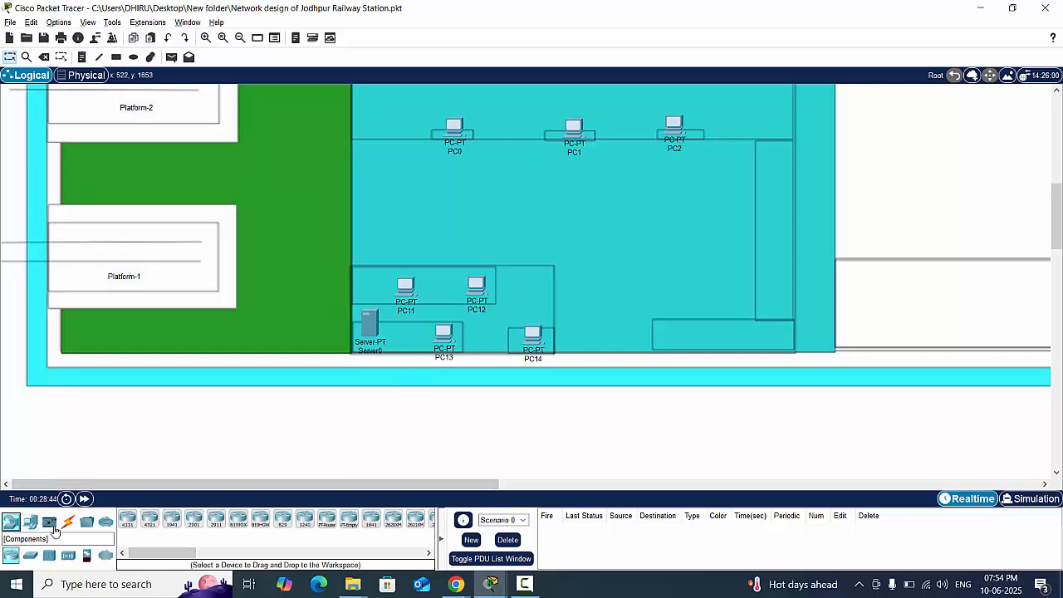
{"action": "left_click", "coordinate": [30, 555]}
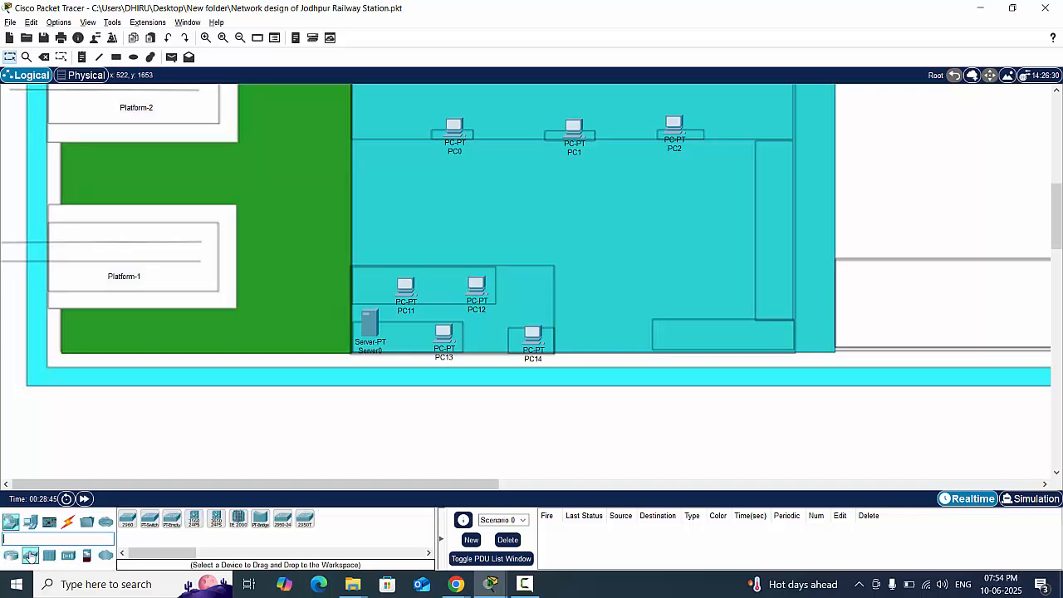
{"action": "left_click", "coordinate": [128, 521]}
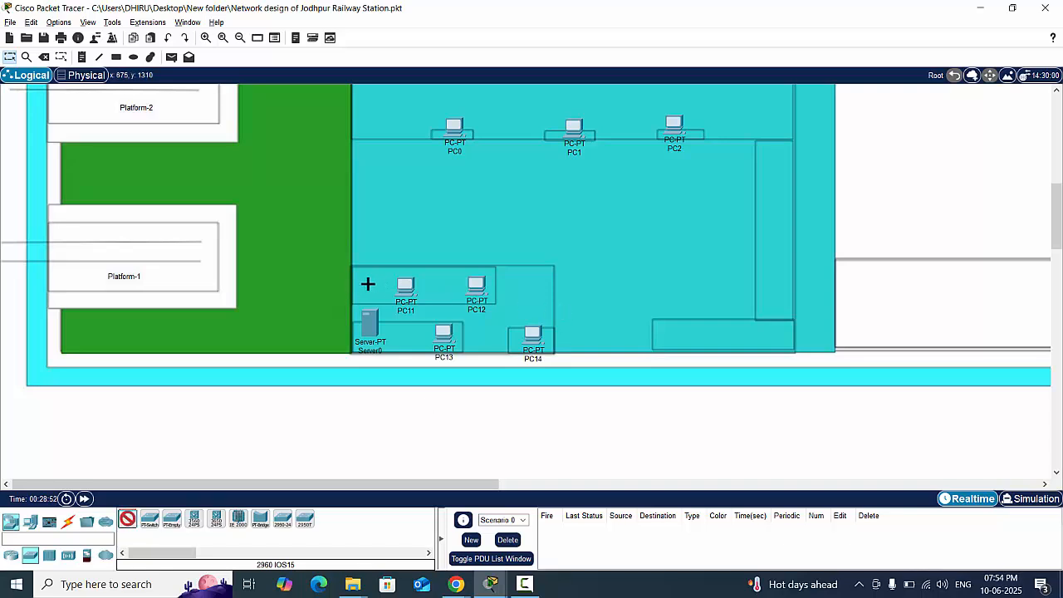
{"action": "left_click", "coordinate": [365, 284]}
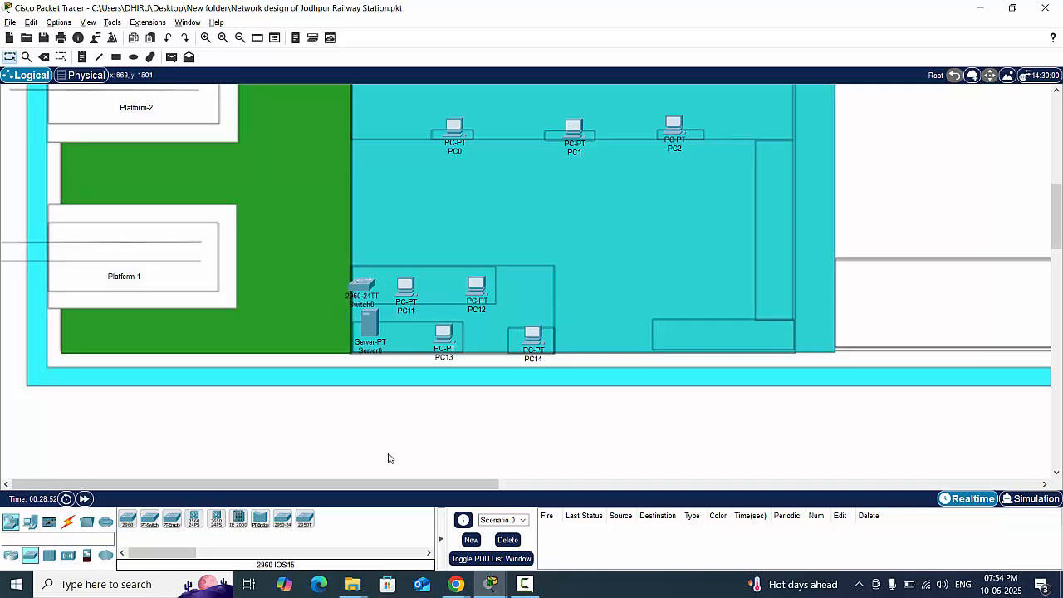
- Place a 2960 switch in the middle of the hall between the two counter rows, level with Server1
{"action": "left_click", "coordinate": [128, 520]}
{"action": "scroll", "coordinate": [532, 448], "scroll_direction": "up", "scroll_amount": 3}
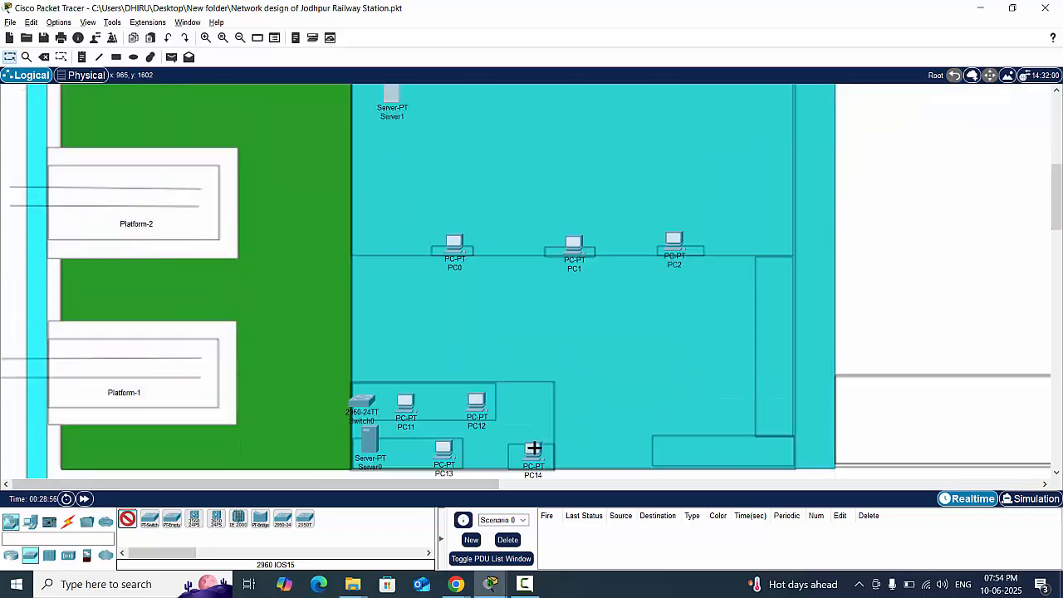
{"action": "left_click", "coordinate": [574, 209]}
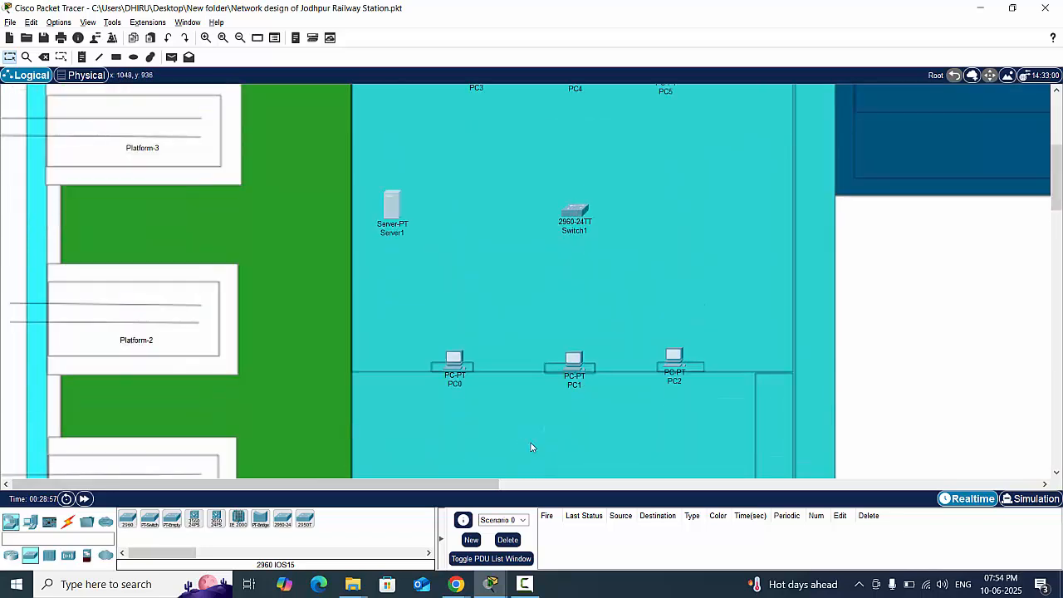
- Place three 2960 switches in the dark blue building: one above PC15, one above PC16 and one beside Server2
{"action": "scroll", "coordinate": [674, 340], "scroll_direction": "up", "scroll_amount": 4}
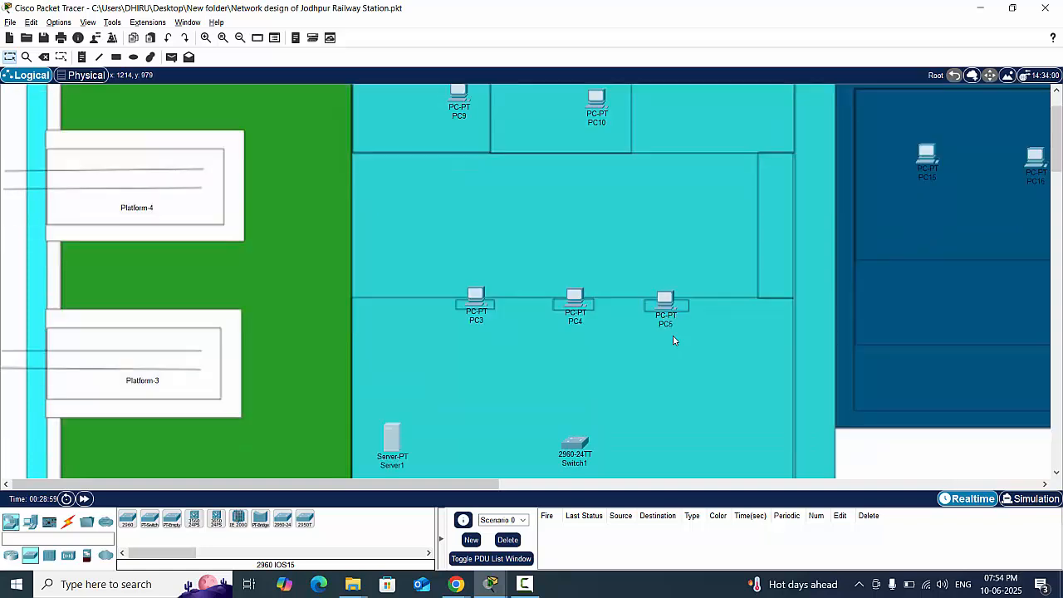
{"action": "scroll", "coordinate": [673, 341], "scroll_direction": "down", "scroll_amount": 5}
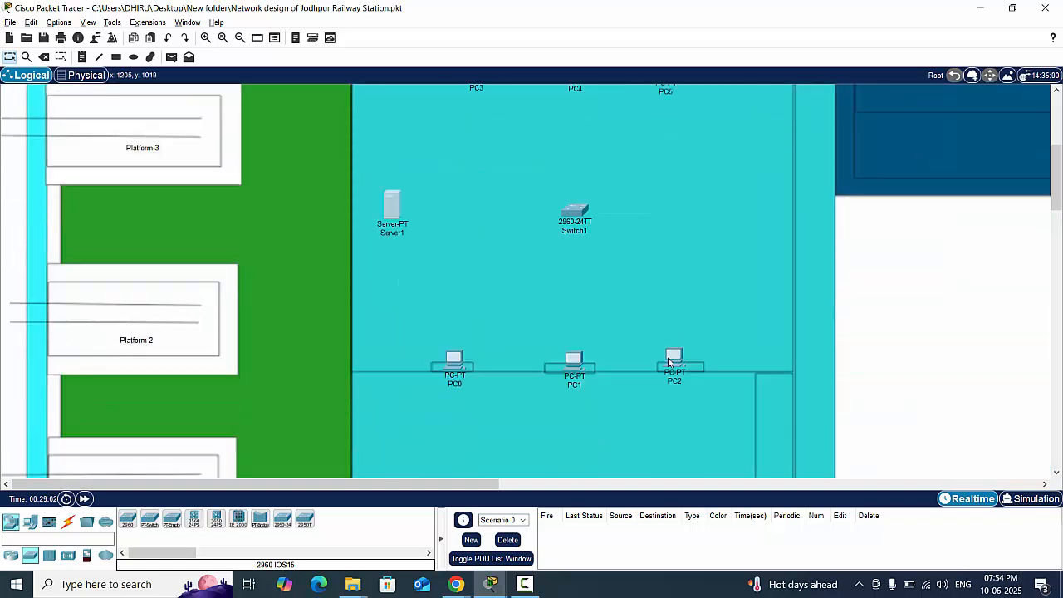
{"action": "scroll", "coordinate": [669, 362], "scroll_direction": "up", "scroll_amount": 2}
{"action": "scroll", "coordinate": [669, 362], "scroll_direction": "up", "scroll_amount": 3}
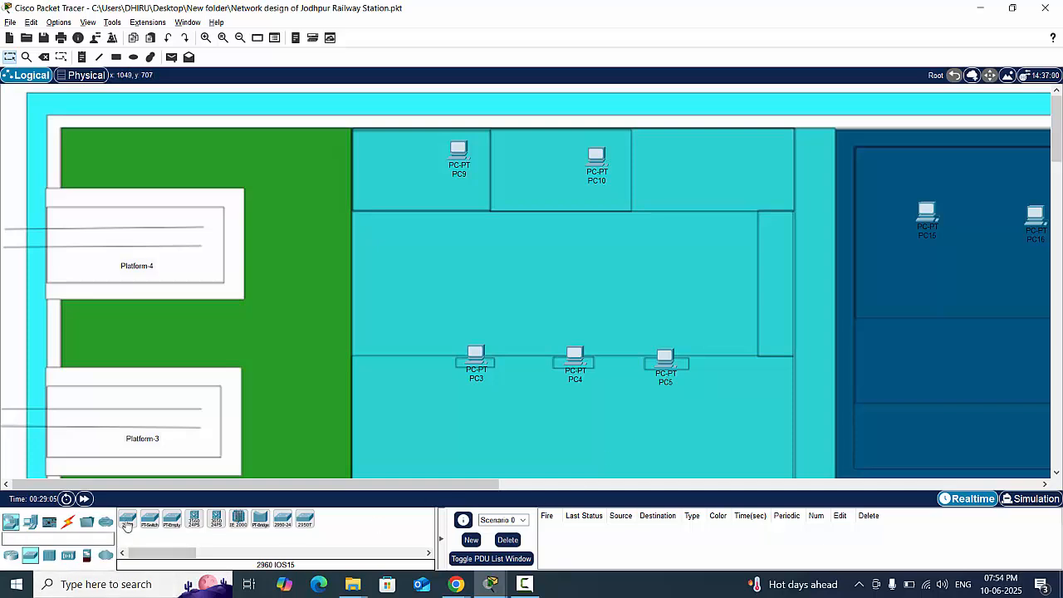
{"action": "left_click_drag", "start_coordinate": [428, 485], "coordinate": [656, 481]}
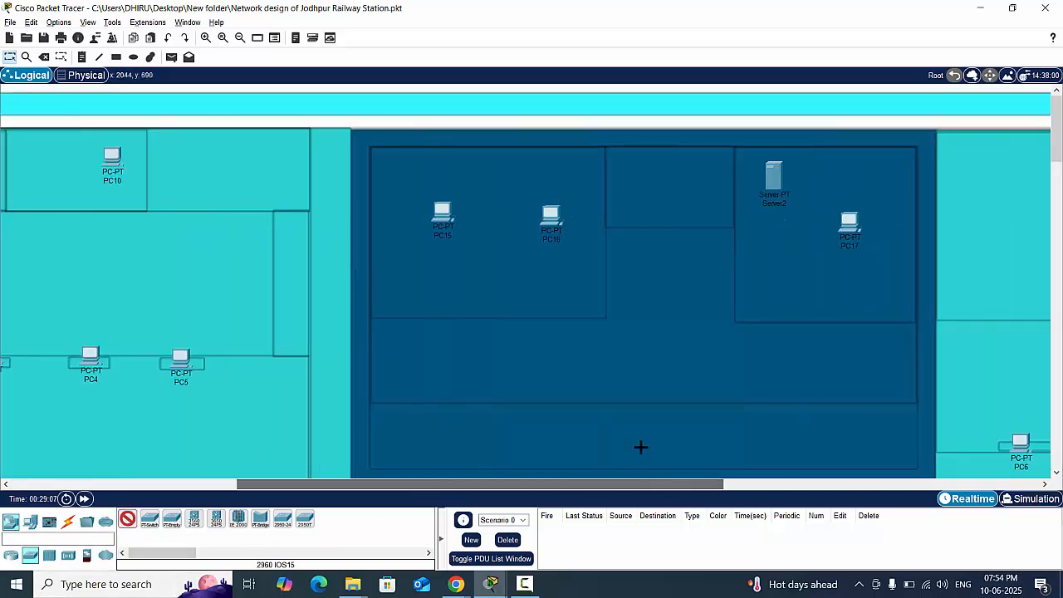
{"action": "left_click", "coordinate": [422, 167]}
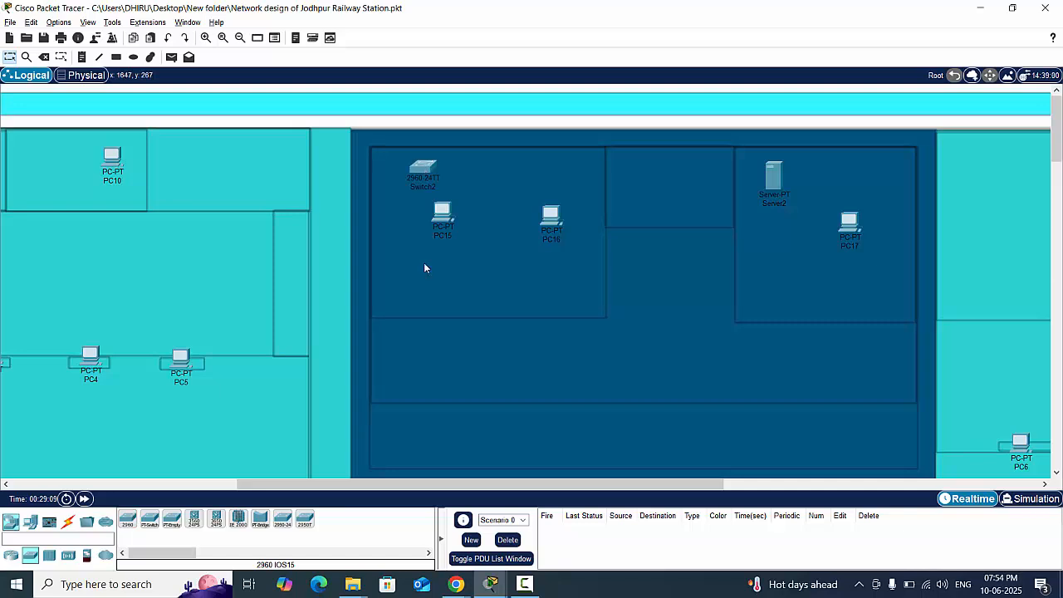
{"action": "left_click", "coordinate": [127, 520]}
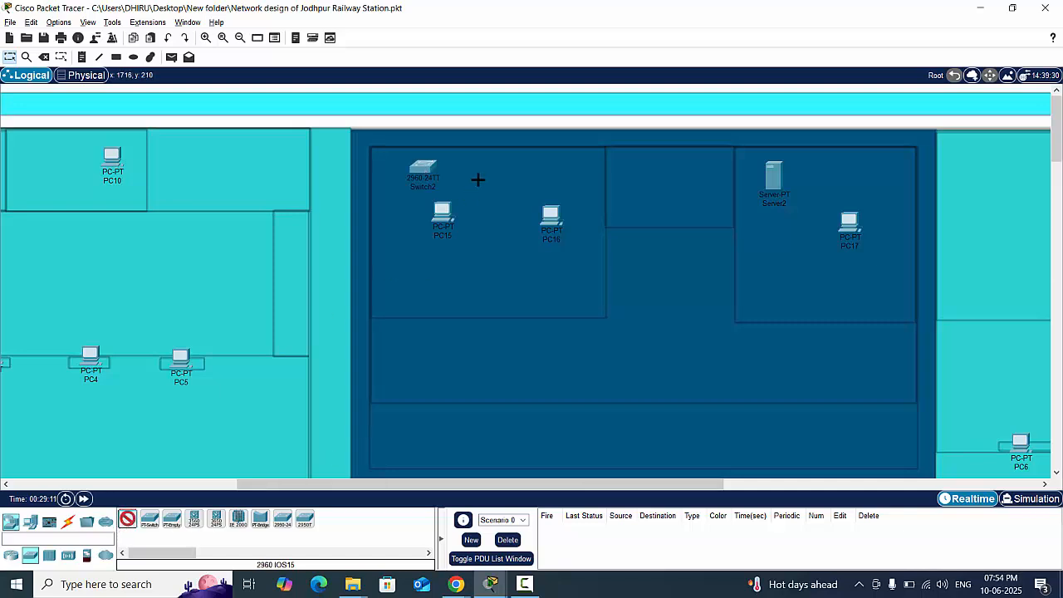
{"action": "left_click", "coordinate": [548, 165]}
{"action": "left_click", "coordinate": [127, 519]}
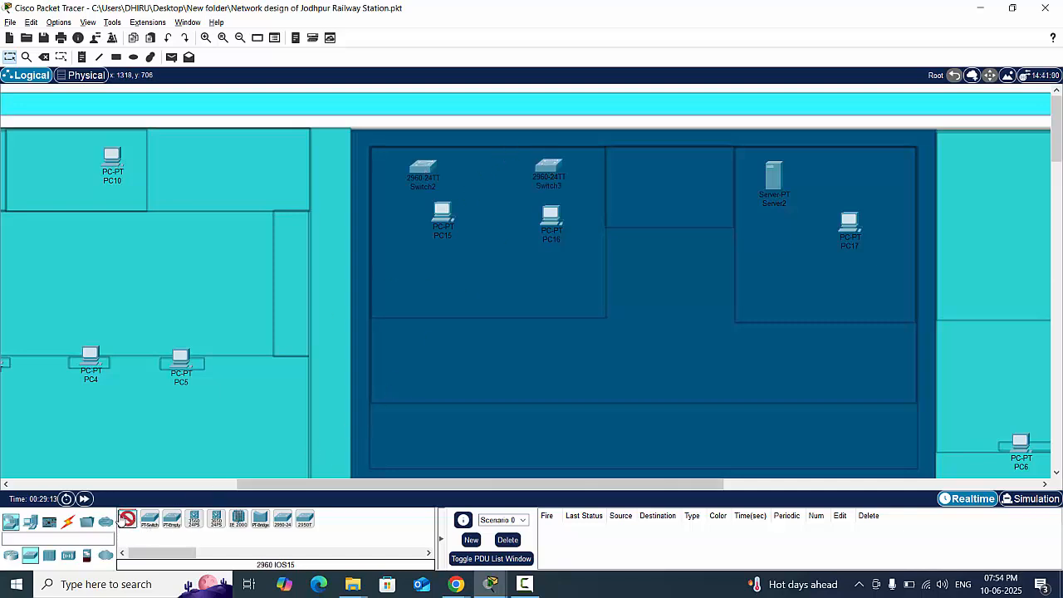
{"action": "left_click", "coordinate": [716, 176]}
- Place 2960 switches above PC6, PC7 and PC8, plus one between Server3 and PC18, in the turquoise building on the Platform-5 side
{"action": "left_click_drag", "start_coordinate": [282, 483], "coordinate": [527, 473]}
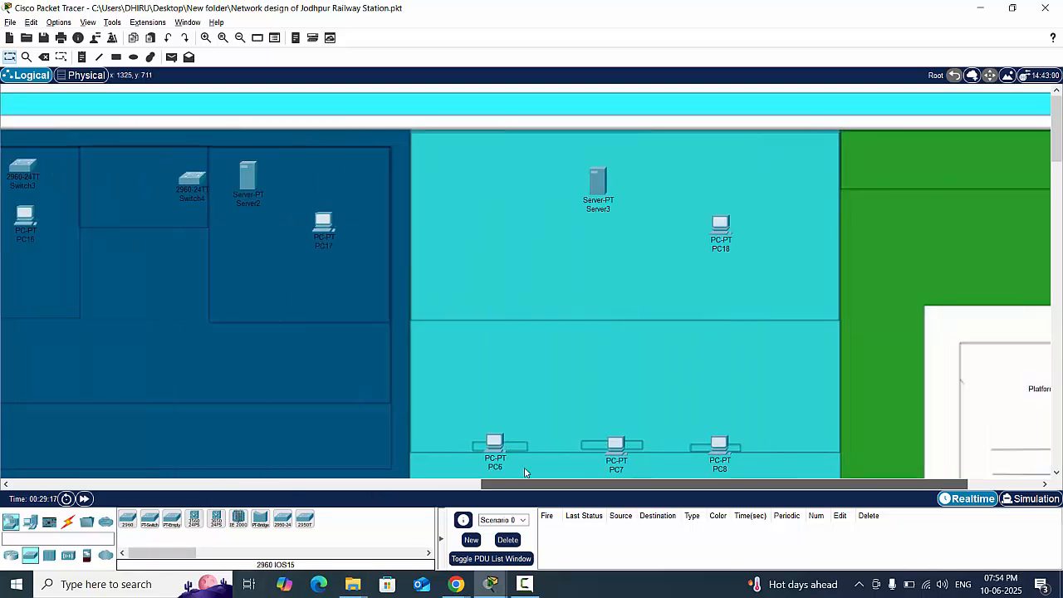
{"action": "left_click", "coordinate": [127, 520]}
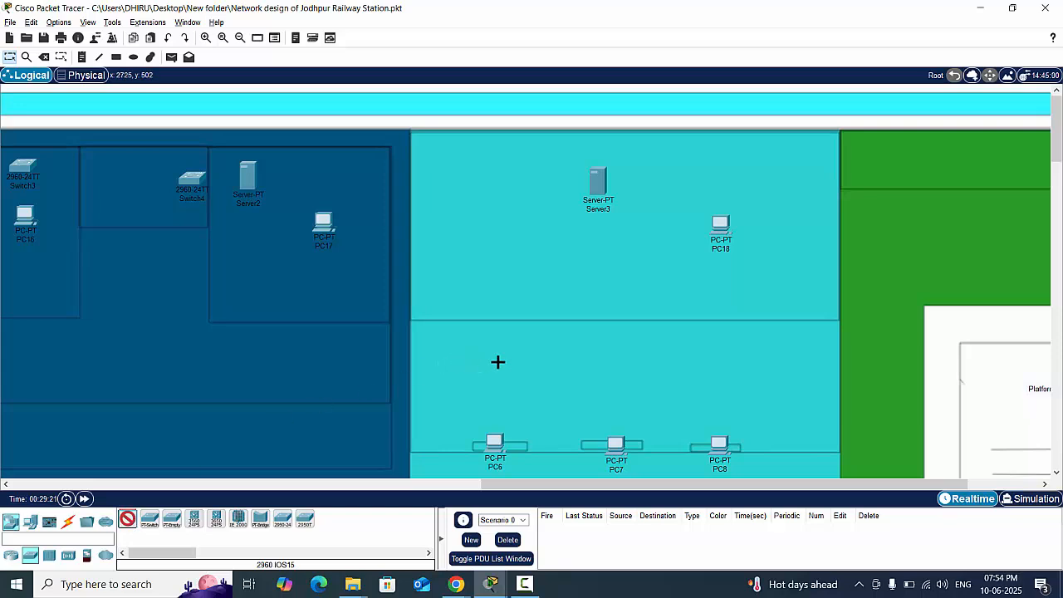
{"action": "left_click", "coordinate": [494, 362]}
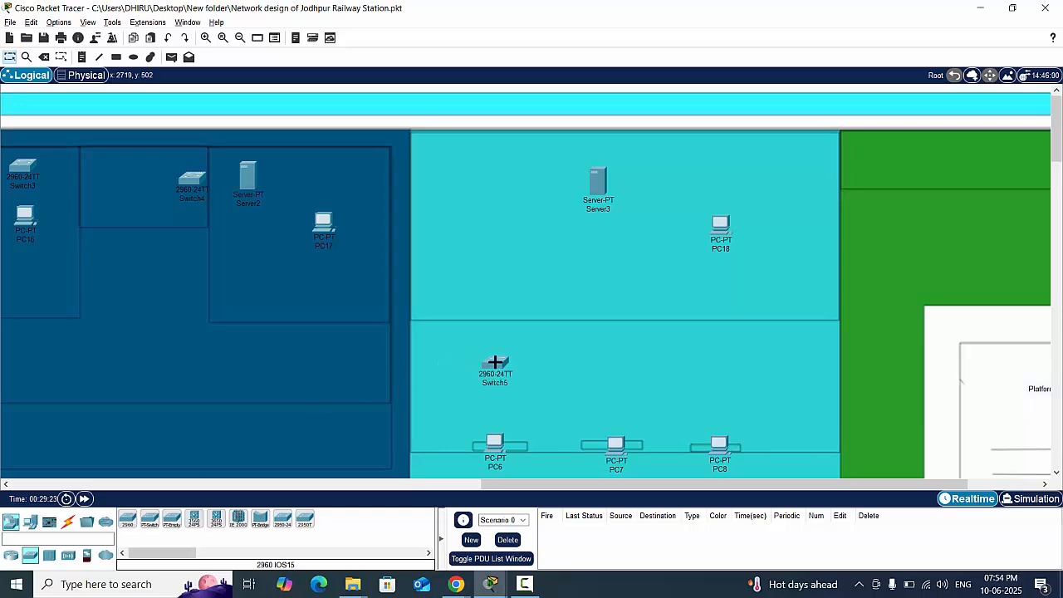
{"action": "left_click", "coordinate": [126, 520]}
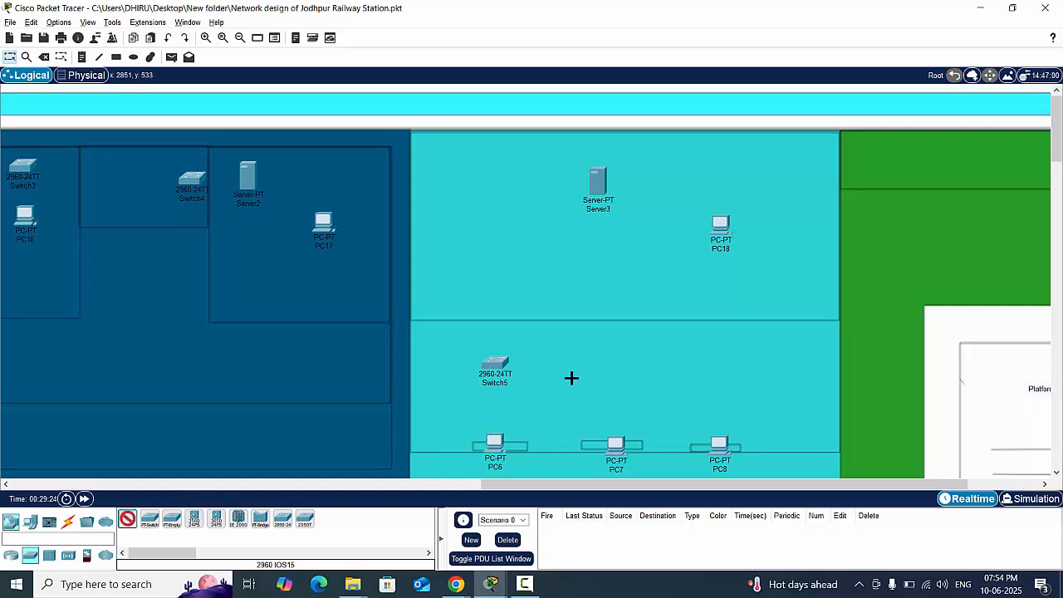
{"action": "left_click", "coordinate": [614, 367]}
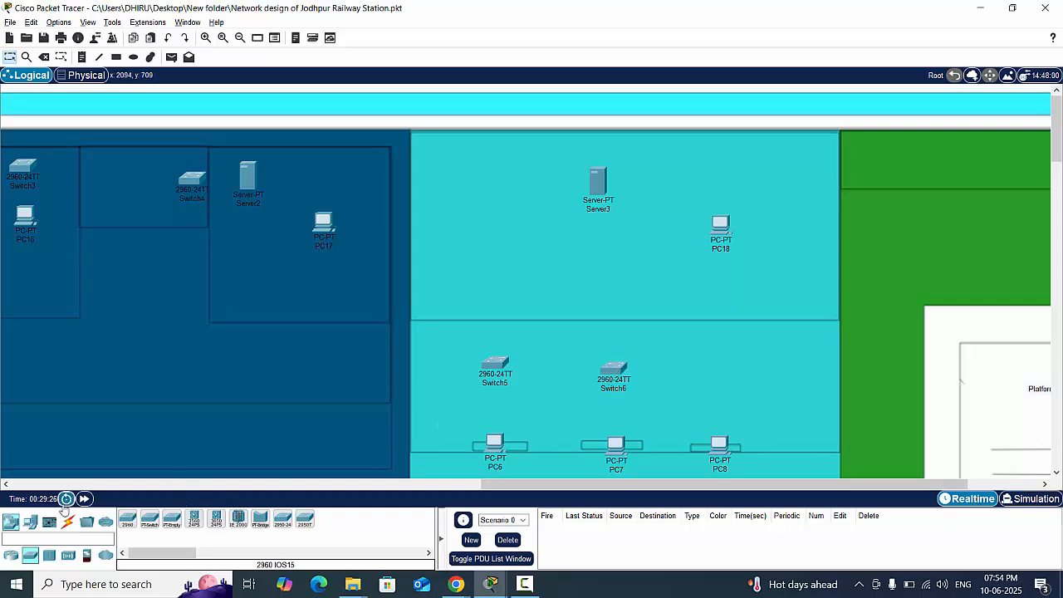
{"action": "left_click", "coordinate": [127, 520]}
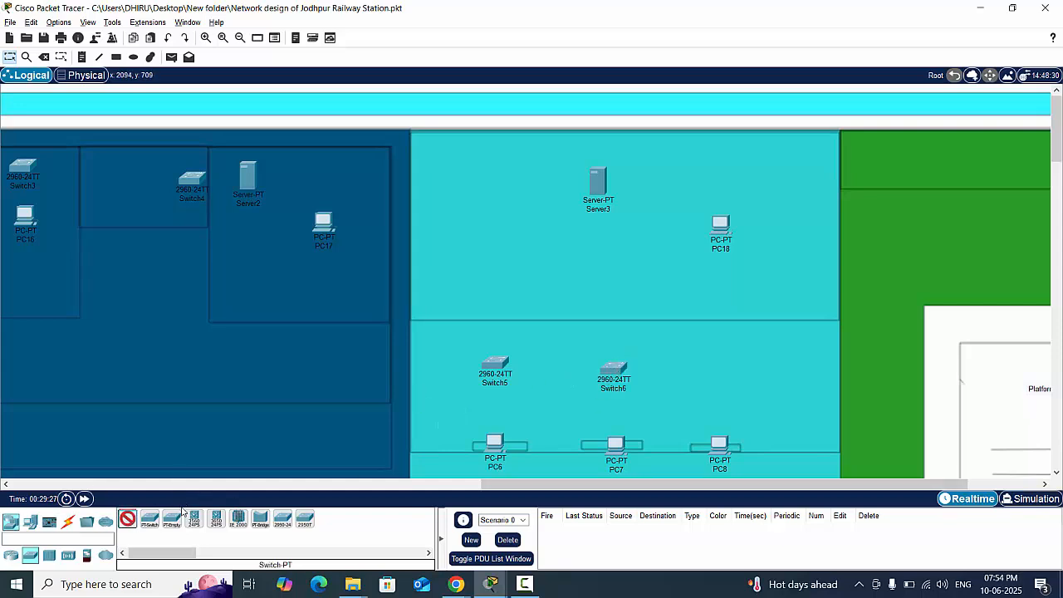
{"action": "left_click", "coordinate": [721, 371]}
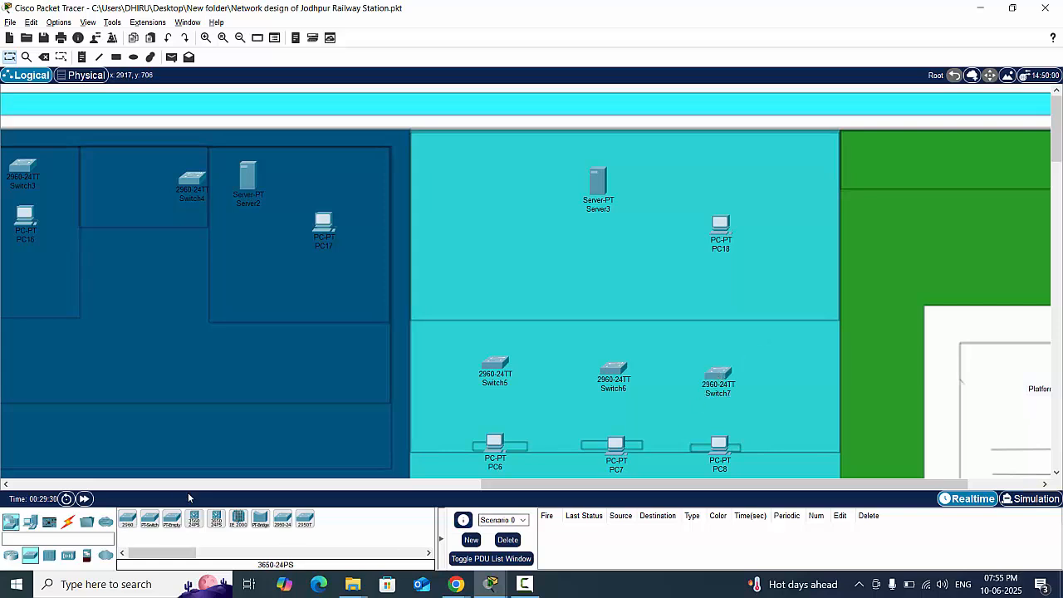
{"action": "left_click", "coordinate": [131, 520]}
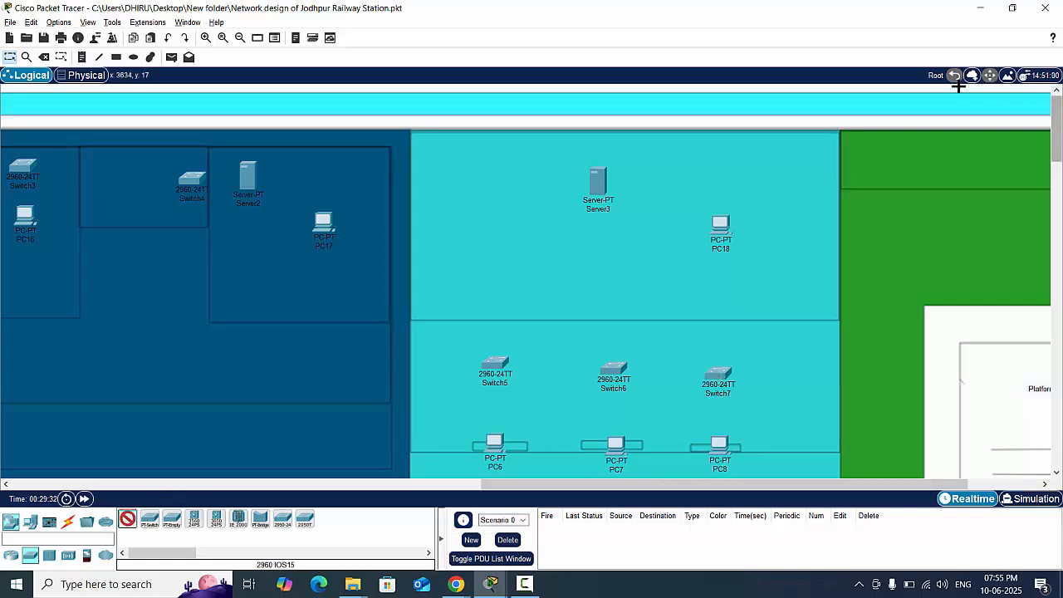
{"action": "left_click", "coordinate": [685, 176]}
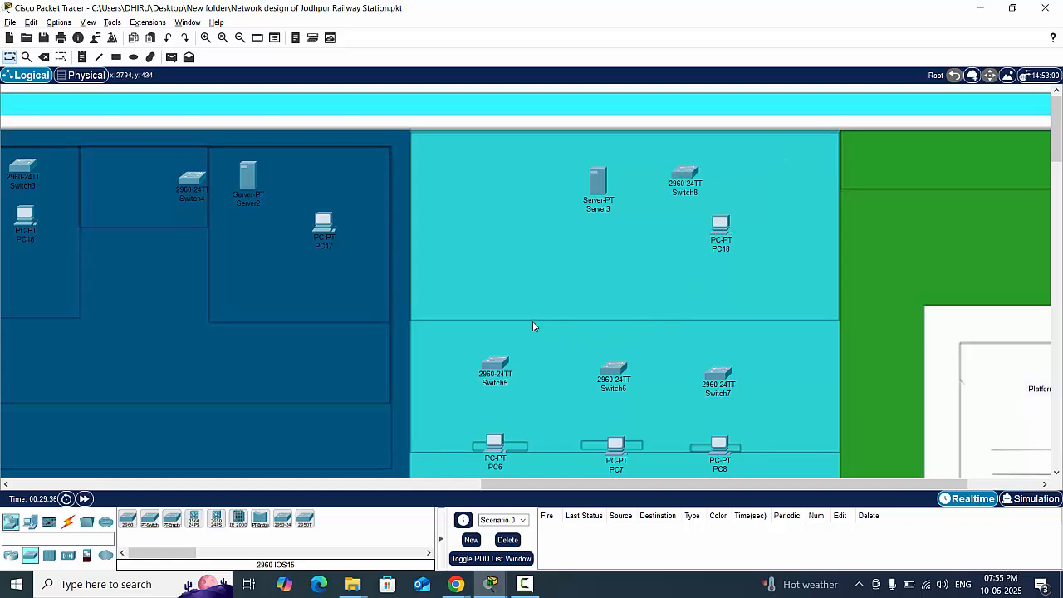
- Delete PC10 and PC9 from the small upper rooms of the turquoise building near Platform-4
{"action": "left_click_drag", "start_coordinate": [571, 483], "coordinate": [109, 513]}
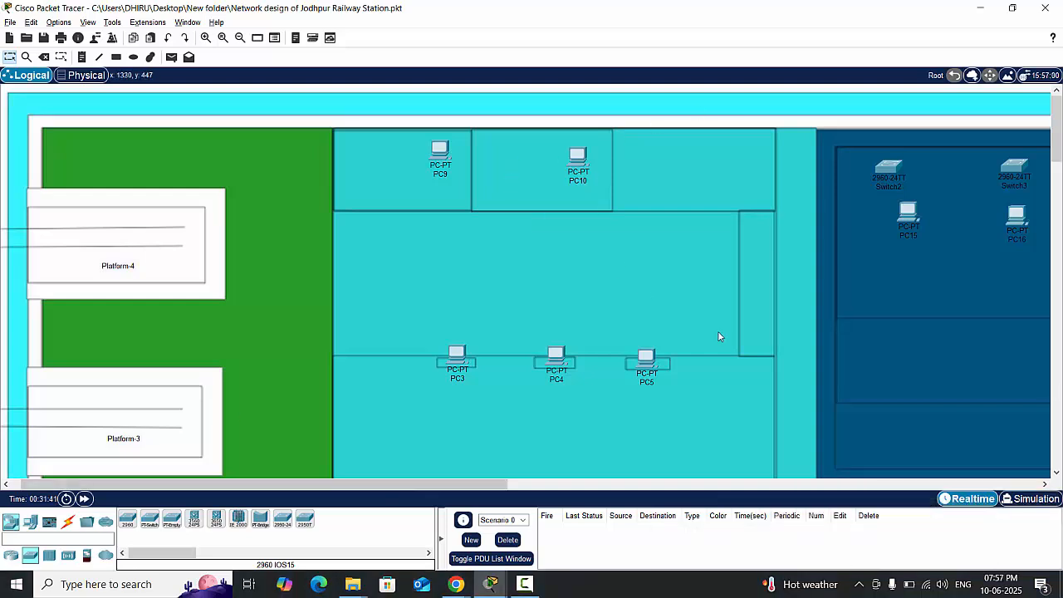
{"action": "scroll", "coordinate": [719, 340], "scroll_direction": "down", "scroll_amount": 5}
{"action": "scroll", "coordinate": [721, 355], "scroll_direction": "up", "scroll_amount": 5}
{"action": "left_click", "coordinate": [581, 159]}
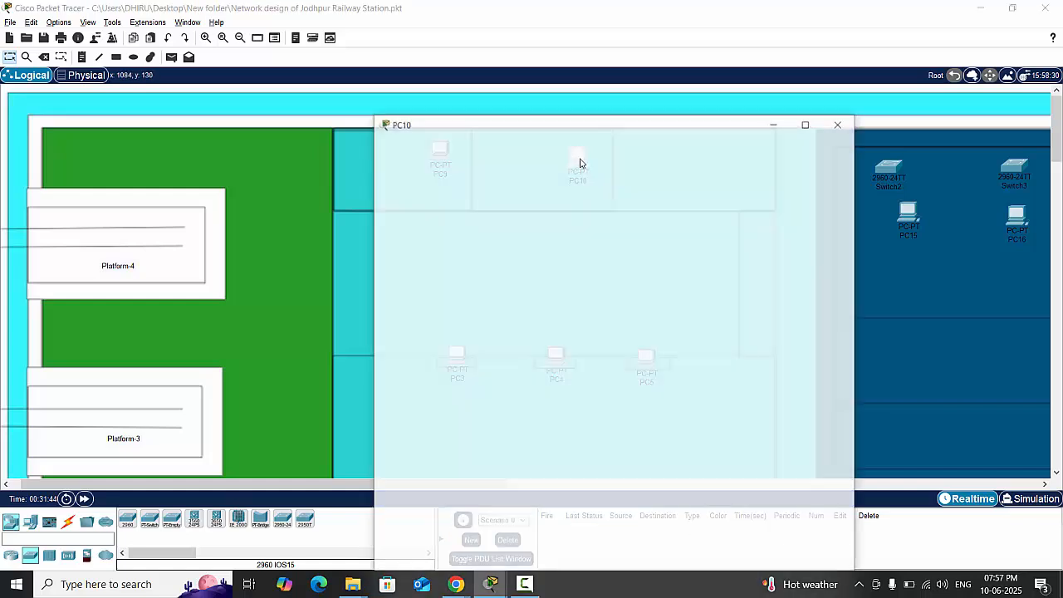
{"action": "left_click", "coordinate": [841, 88]}
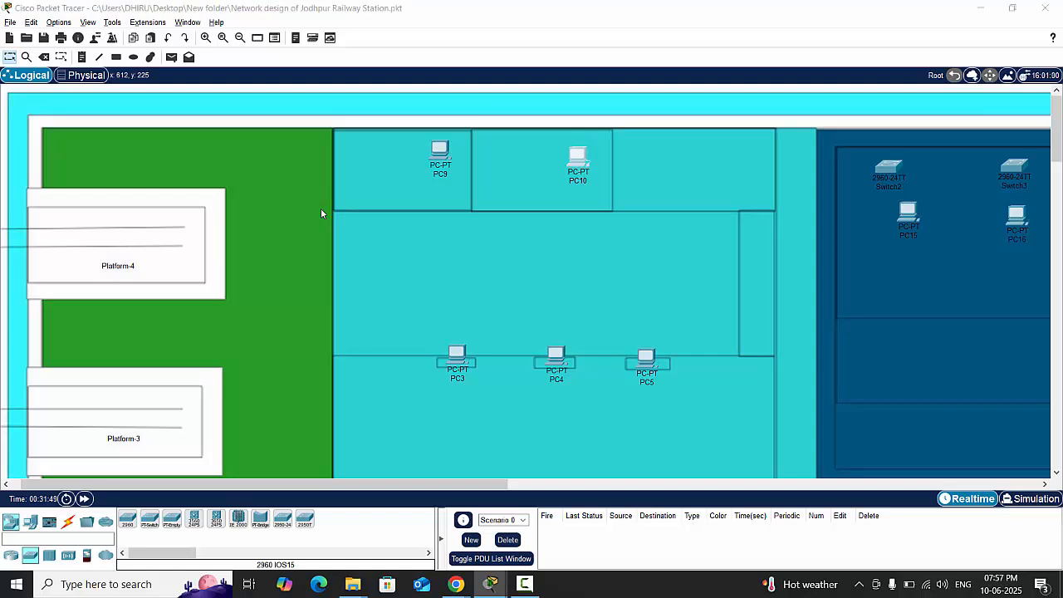
{"action": "key", "text": "Delete"}
{"action": "key", "text": "Return"}
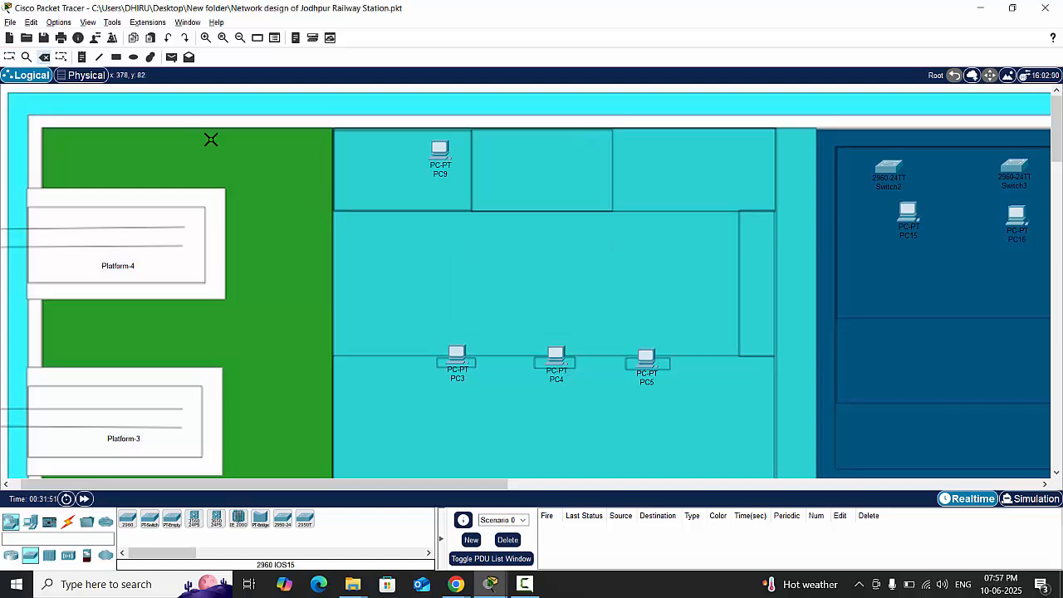
{"action": "left_click", "coordinate": [439, 158]}
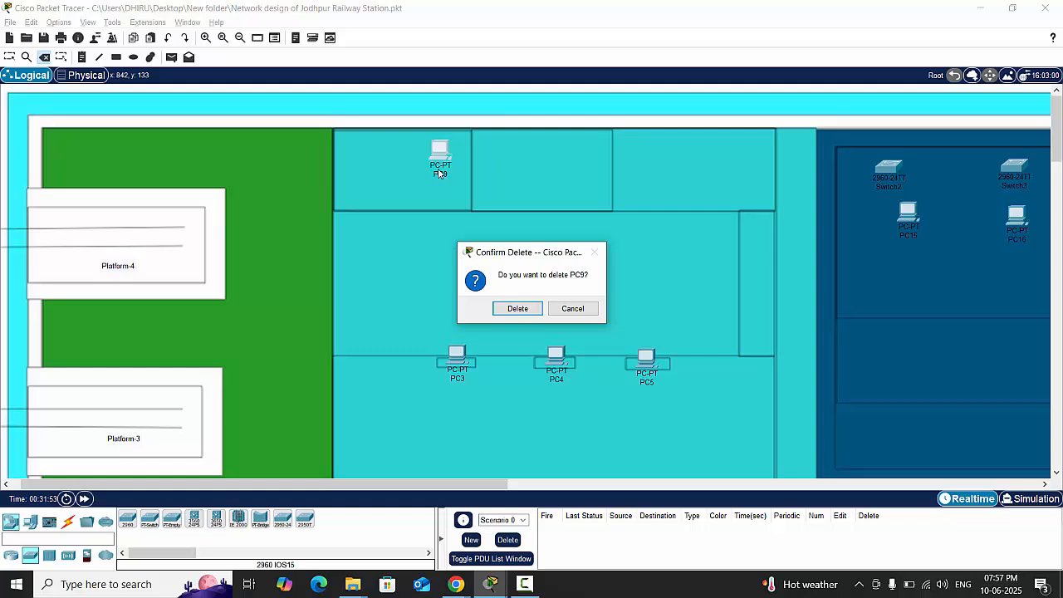
{"action": "key", "text": "Return"}
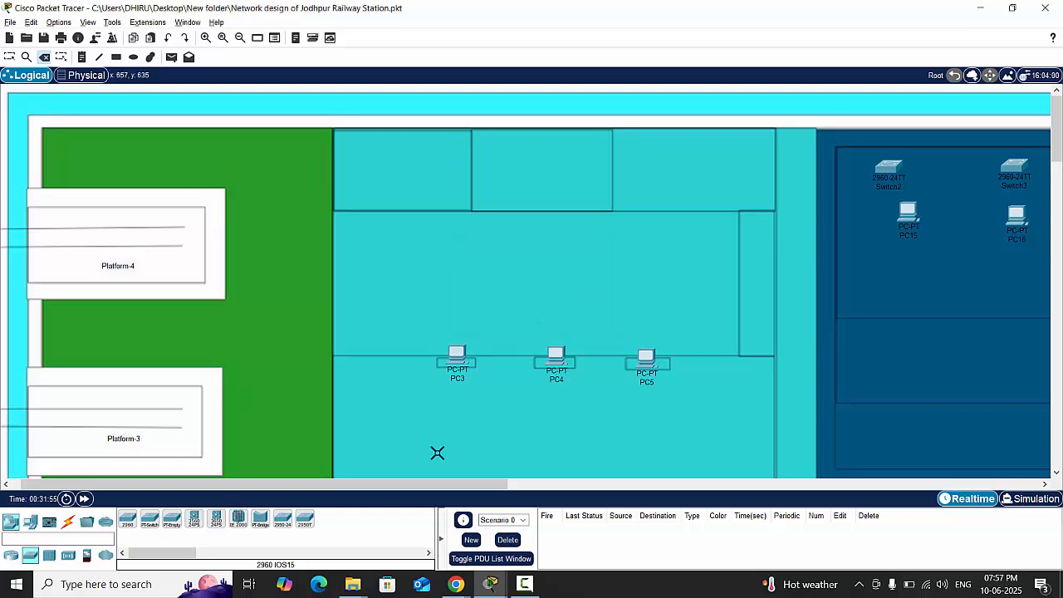
{"action": "key", "text": "Escape"}
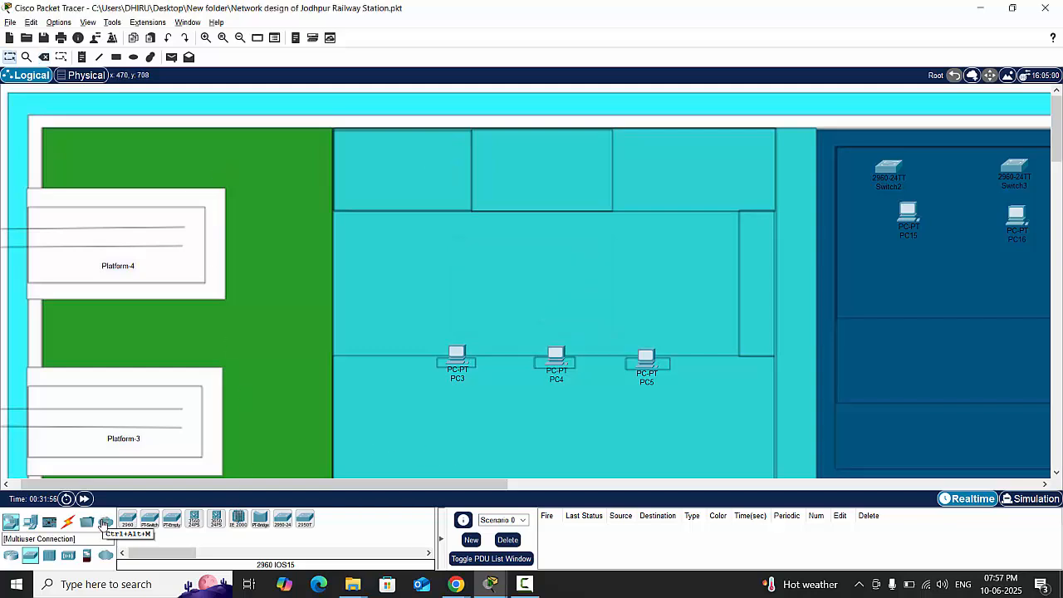
{"action": "scroll", "coordinate": [543, 434], "scroll_direction": "down", "scroll_amount": 2}
{"action": "scroll", "coordinate": [563, 372], "scroll_direction": "right", "scroll_amount": 10}
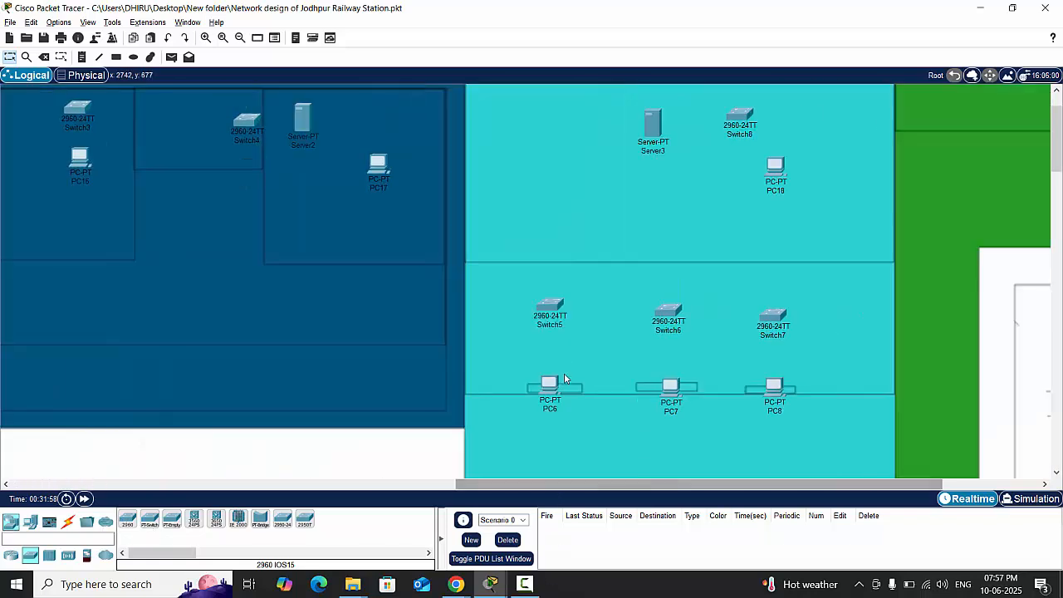
{"action": "scroll", "coordinate": [552, 375], "scroll_direction": "up", "scroll_amount": 2}
{"action": "scroll", "coordinate": [538, 383], "scroll_direction": "down", "scroll_amount": 6}
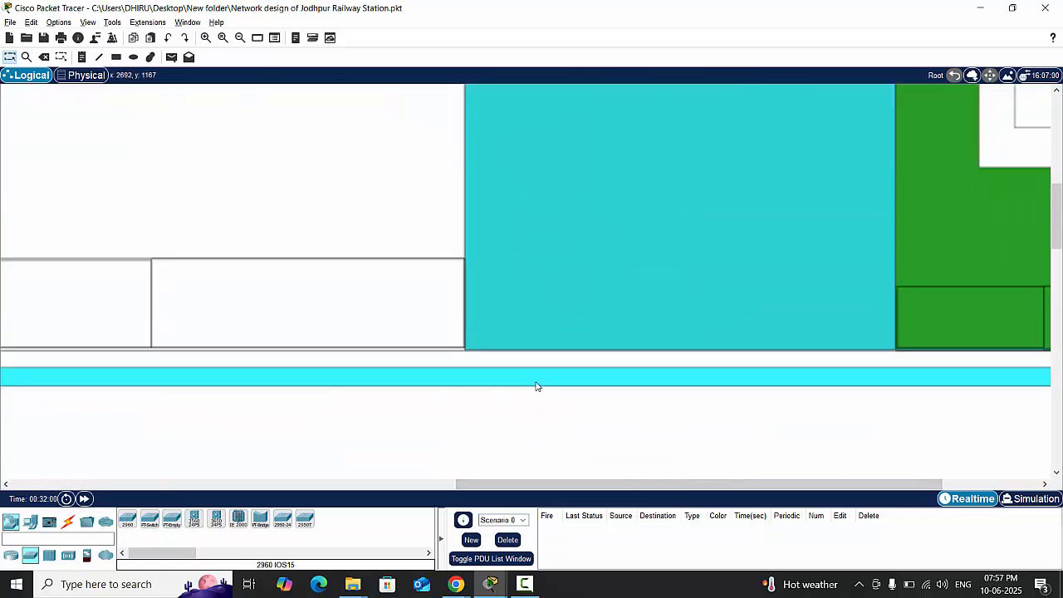
{"action": "scroll", "coordinate": [537, 384], "scroll_direction": "up", "scroll_amount": 4}
{"action": "left_click_drag", "start_coordinate": [563, 490], "coordinate": [121, 488]}
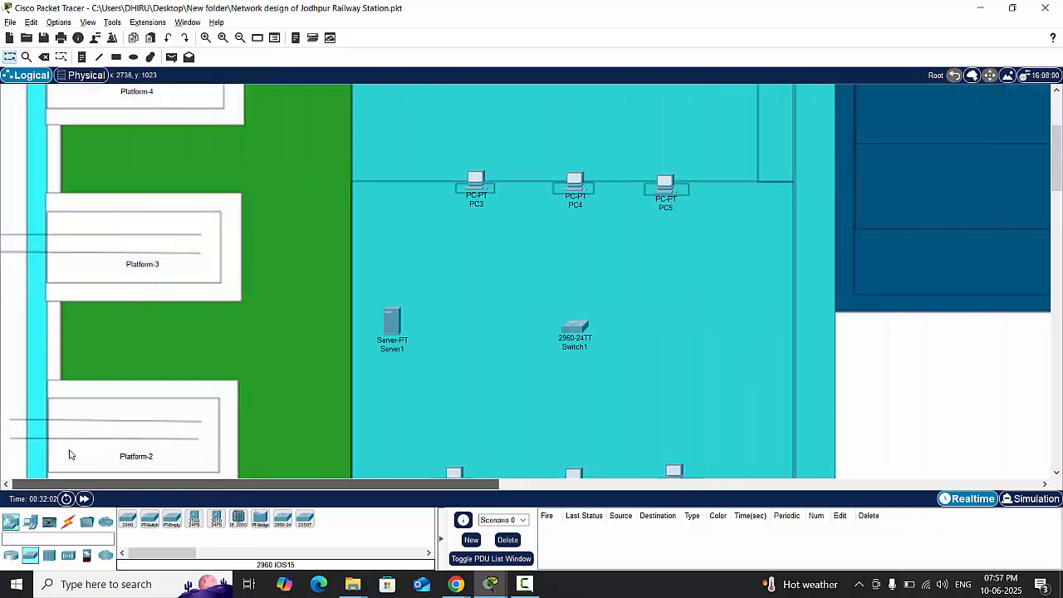
- Connect Switch0 to Server0 and PC11 in the small office beside Platform-1 using automatically chosen cables
{"action": "scroll", "coordinate": [630, 313], "scroll_direction": "down", "scroll_amount": 1}
{"action": "scroll", "coordinate": [630, 313], "scroll_direction": "up", "scroll_amount": 1}
{"action": "scroll", "coordinate": [630, 313], "scroll_direction": "down", "scroll_amount": 1}
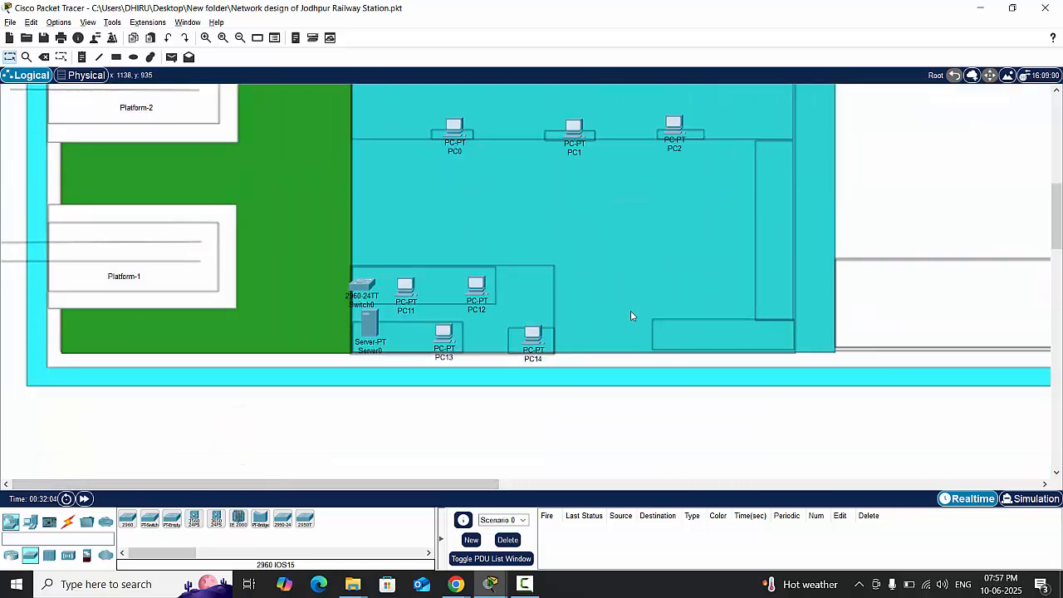
{"action": "left_click", "coordinate": [68, 521]}
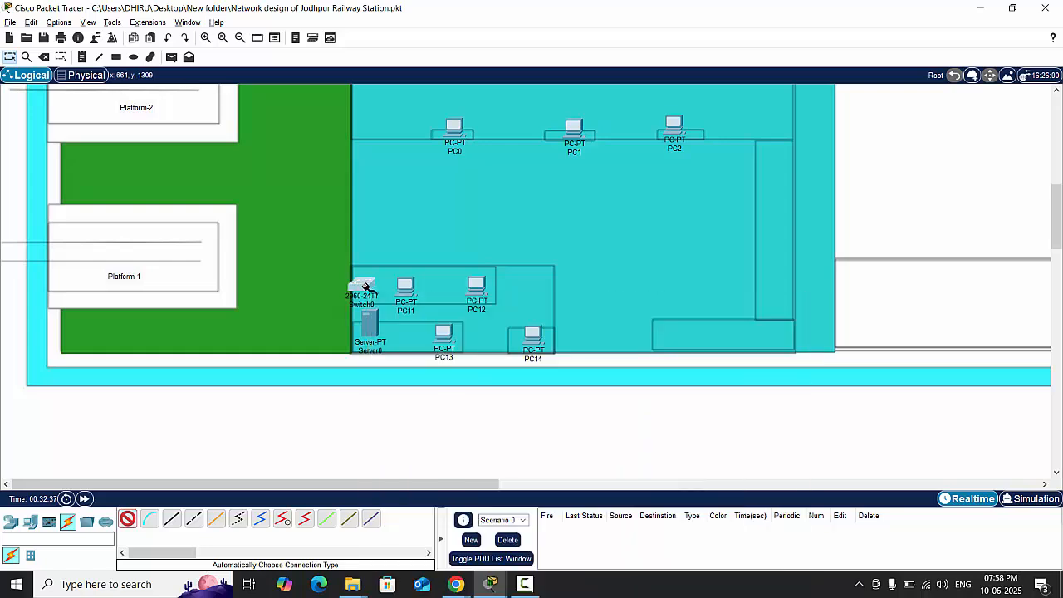
{"action": "left_click", "coordinate": [363, 289]}
{"action": "left_click", "coordinate": [374, 322]}
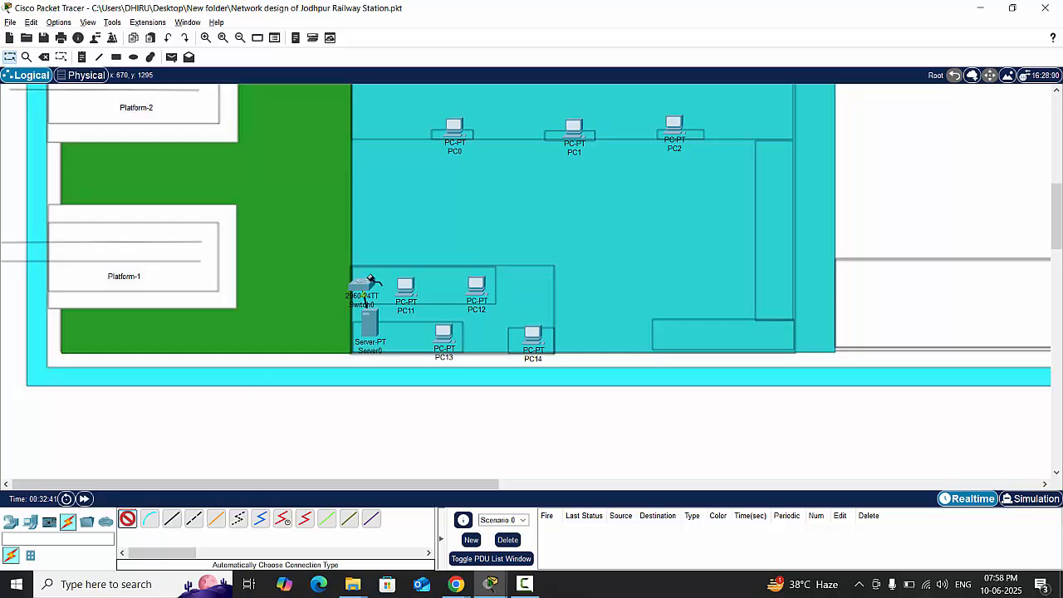
{"action": "left_click", "coordinate": [364, 288]}
{"action": "left_click", "coordinate": [405, 288]}
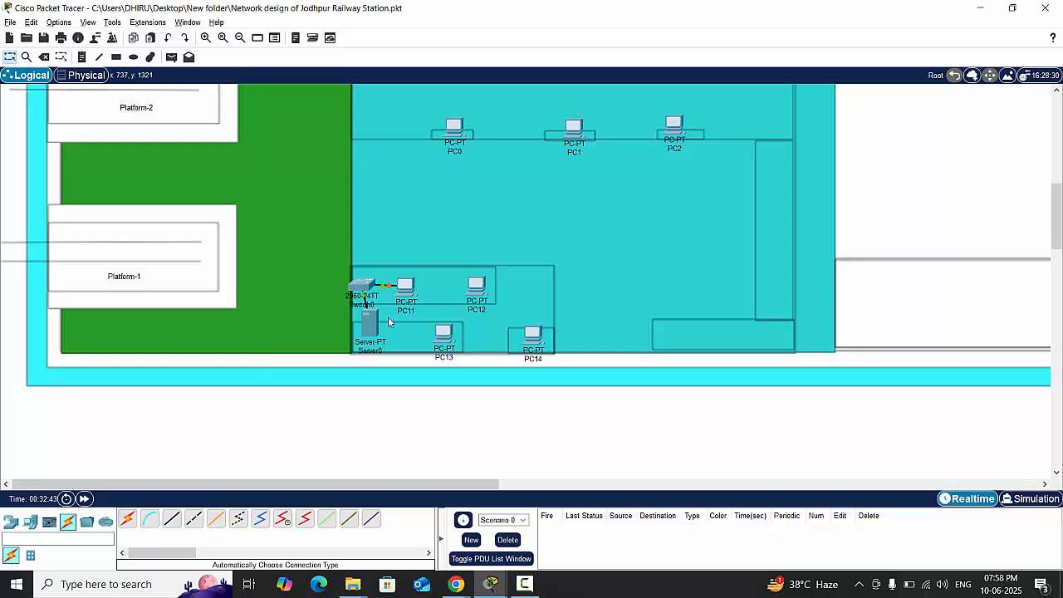
- Connect Switch0 to PC12, PC13 and PC14 with automatically chosen cables
{"action": "left_click", "coordinate": [125, 519]}
{"action": "left_click", "coordinate": [367, 284]}
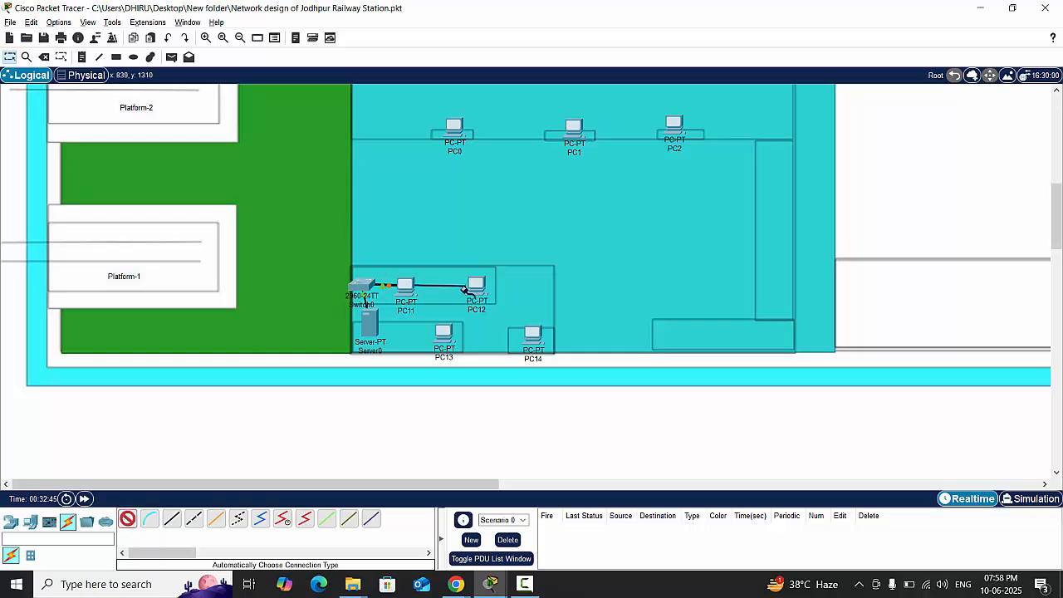
{"action": "left_click", "coordinate": [477, 287]}
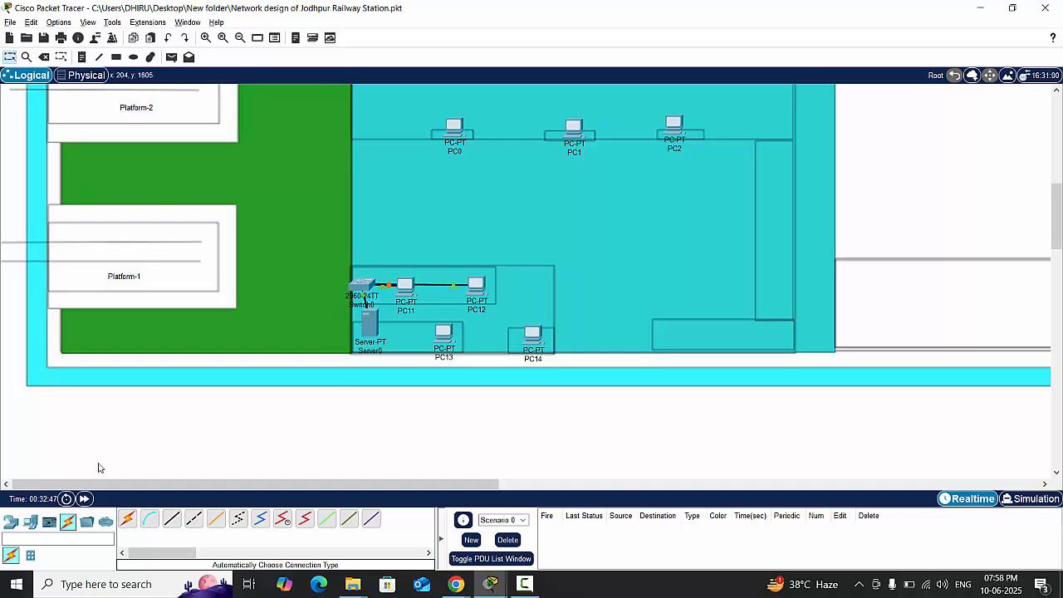
{"action": "left_click", "coordinate": [127, 519]}
{"action": "left_click", "coordinate": [363, 285]}
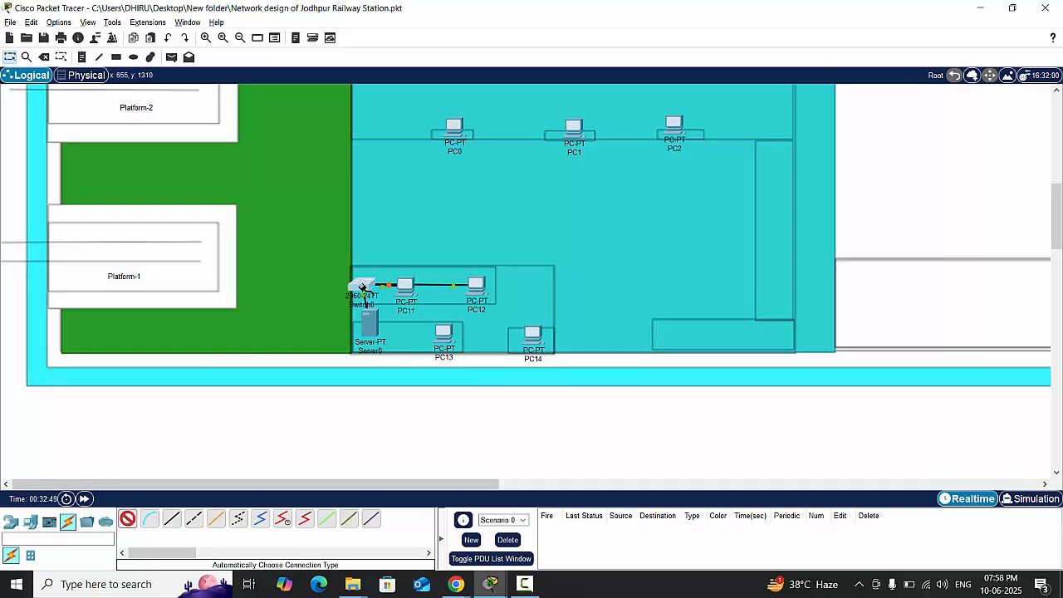
{"action": "left_click", "coordinate": [443, 332]}
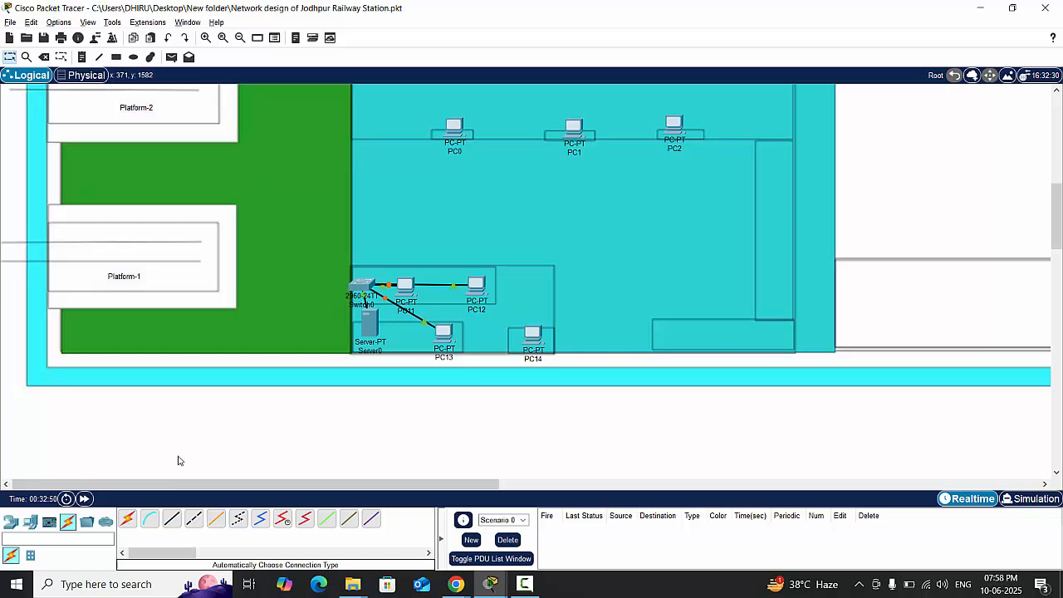
{"action": "left_click", "coordinate": [127, 518]}
{"action": "left_click", "coordinate": [363, 285]}
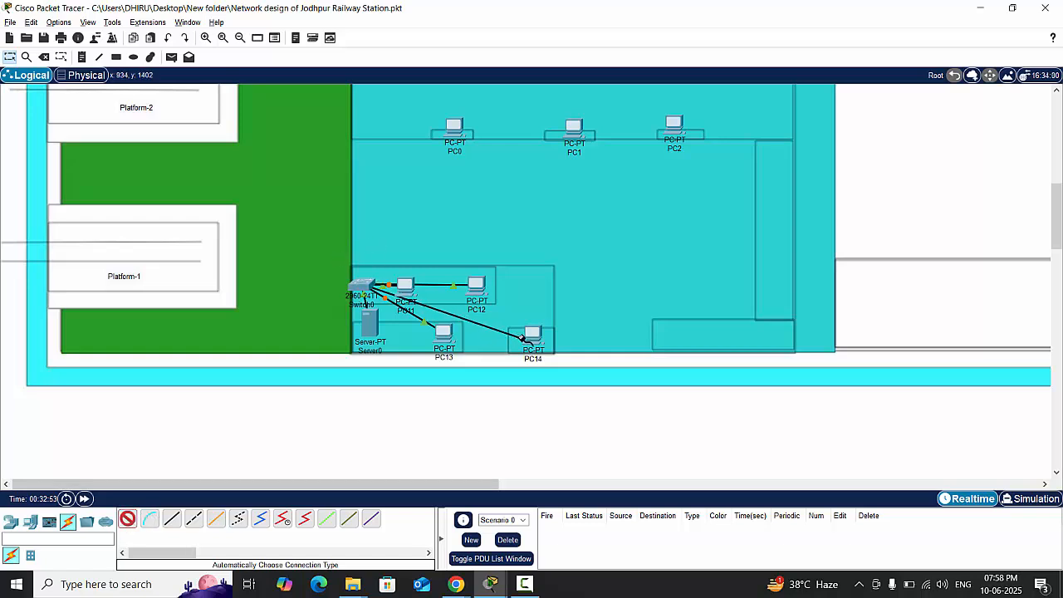
{"action": "left_click", "coordinate": [532, 333]}
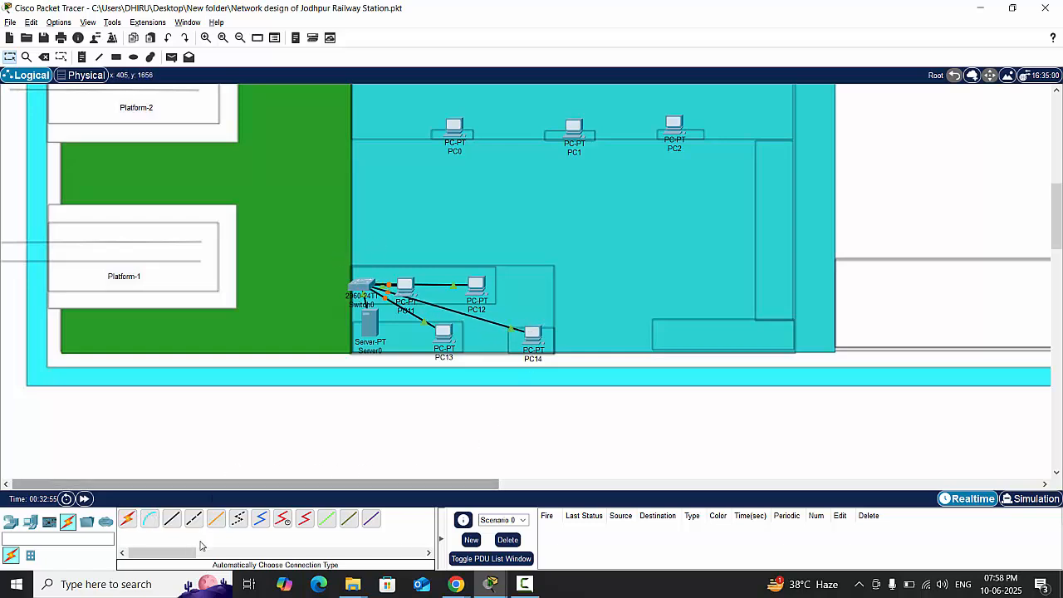
- Link Switch2 to Switch3 in the dark blue building with an automatically chosen cable
{"action": "left_click_drag", "start_coordinate": [268, 487], "coordinate": [566, 480]}
{"action": "scroll", "coordinate": [453, 343], "scroll_direction": "up", "scroll_amount": 3}
{"action": "scroll", "coordinate": [454, 343], "scroll_direction": "up", "scroll_amount": 4}
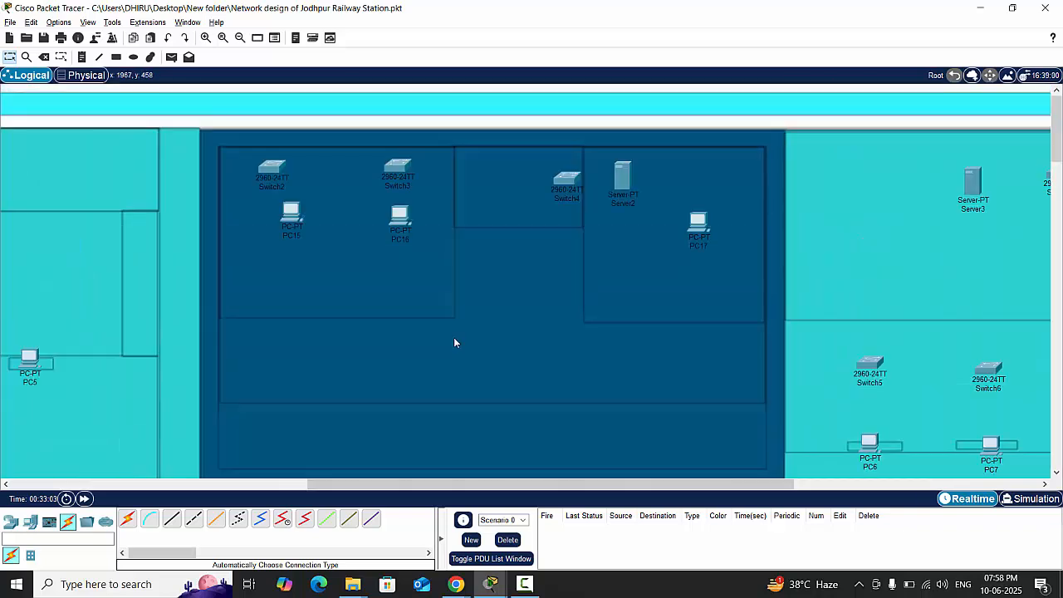
{"action": "left_click", "coordinate": [127, 518]}
{"action": "left_click", "coordinate": [271, 166]}
{"action": "left_click", "coordinate": [397, 166]}
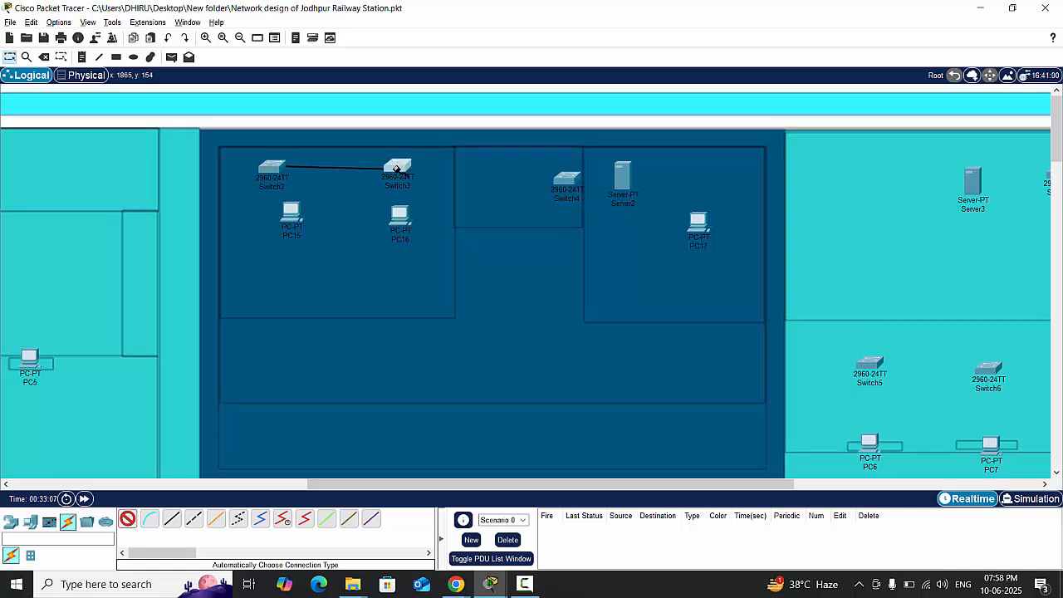
- Connect PC15 to Switch2 and PC16 to Switch3 with automatic cables, and align PC15 directly beneath Switch2
{"action": "left_click", "coordinate": [124, 518]}
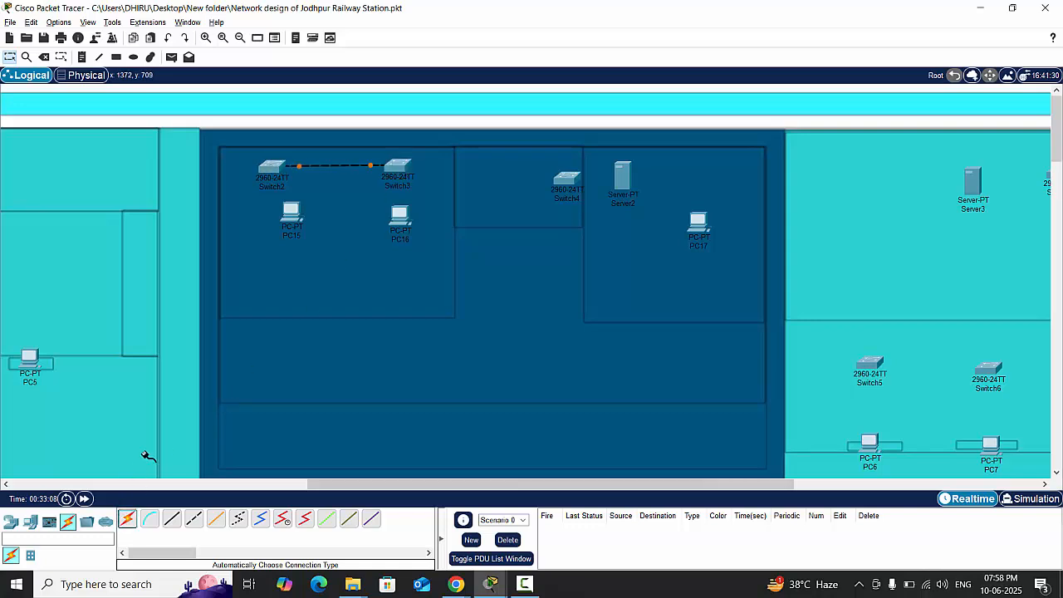
{"action": "left_click", "coordinate": [275, 168]}
{"action": "left_click", "coordinate": [291, 213]}
{"action": "left_click", "coordinate": [131, 518]}
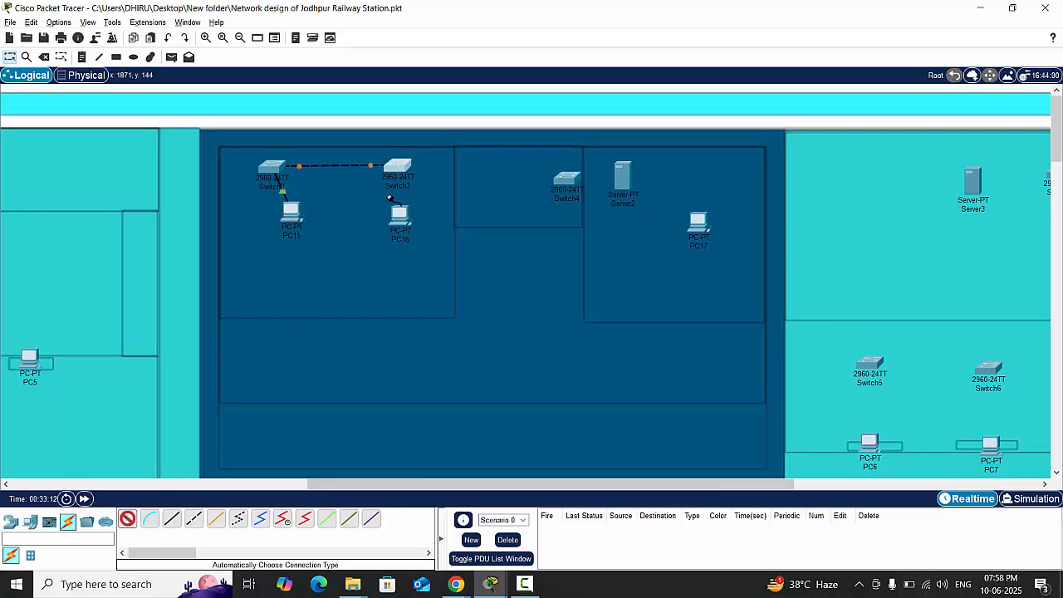
{"action": "left_click", "coordinate": [398, 166]}
{"action": "left_click", "coordinate": [397, 218]}
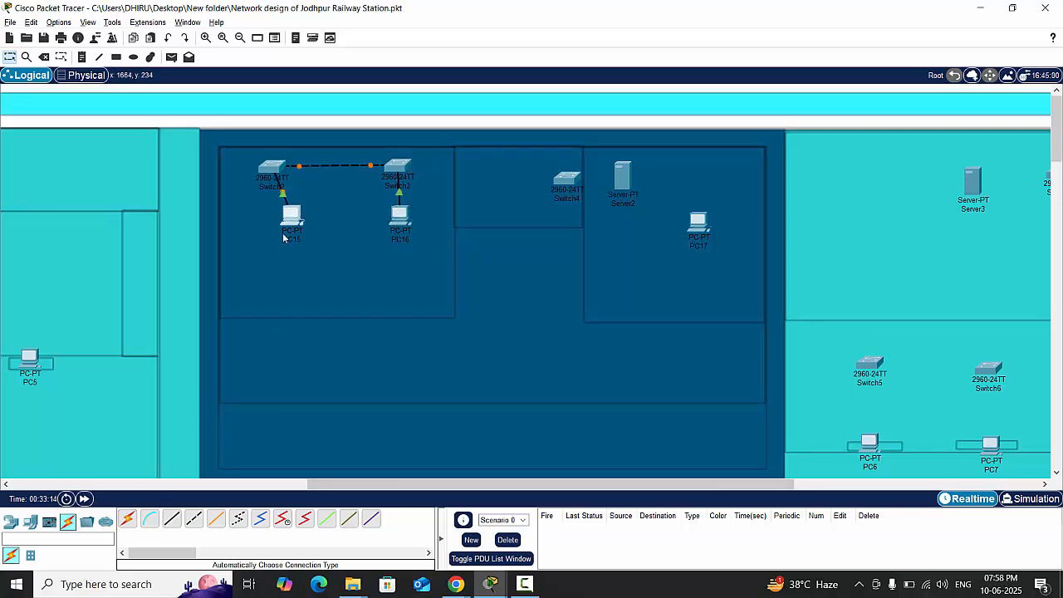
{"action": "mouse_move", "coordinate": [287, 216]}
{"action": "left_mouse_down"}
{"action": "mouse_move", "coordinate": [264, 239]}
{"action": "mouse_move", "coordinate": [267, 219]}
{"action": "left_mouse_up"}
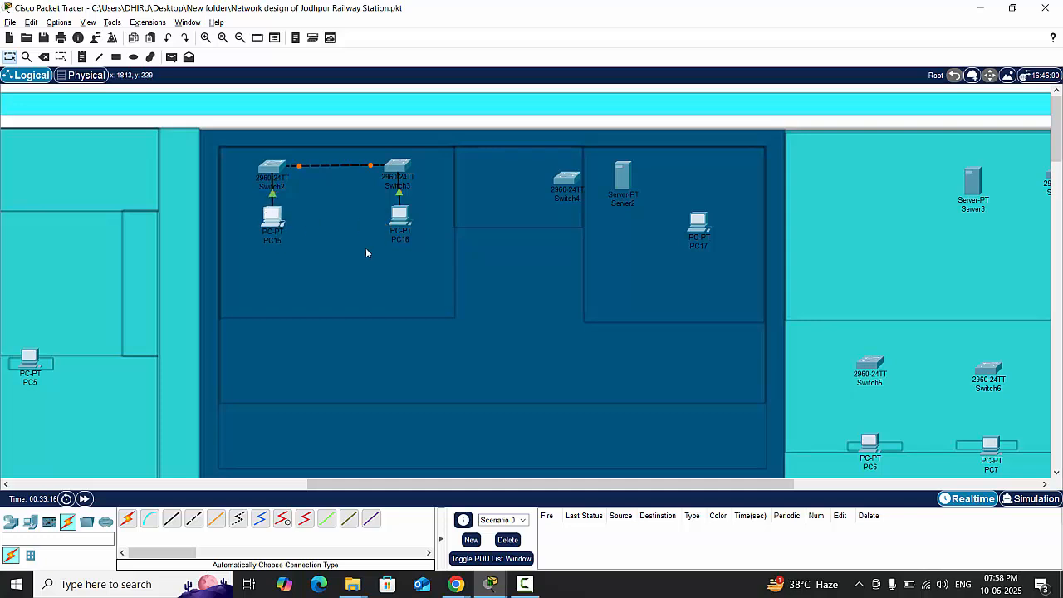
- Link Switch3 to Switch4 with an automatically chosen cable and move Switch4 up level with Switch3
{"action": "left_click", "coordinate": [129, 520]}
{"action": "left_click", "coordinate": [398, 168]}
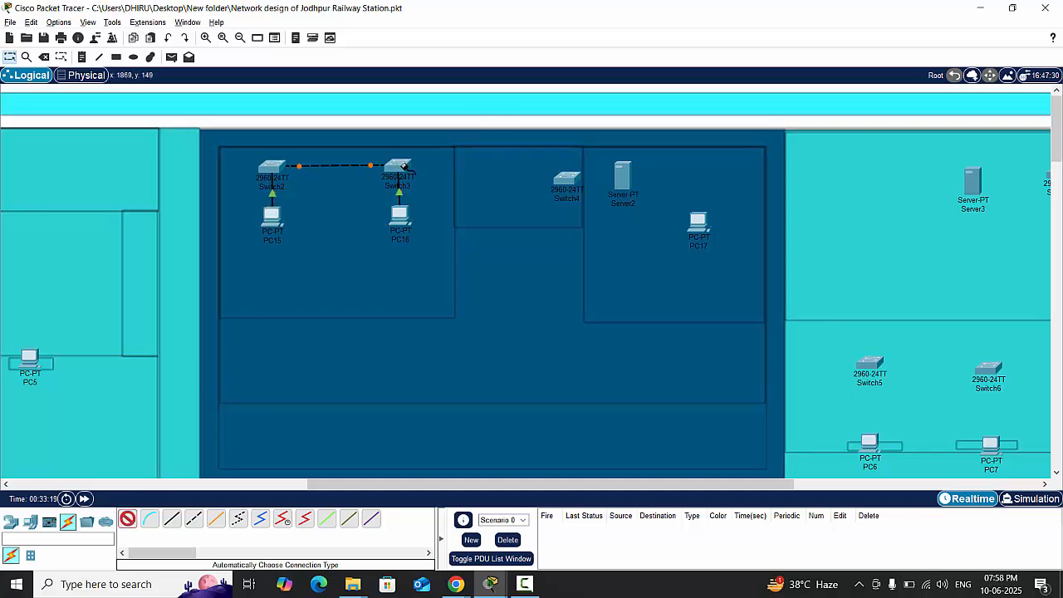
{"action": "left_click", "coordinate": [566, 177]}
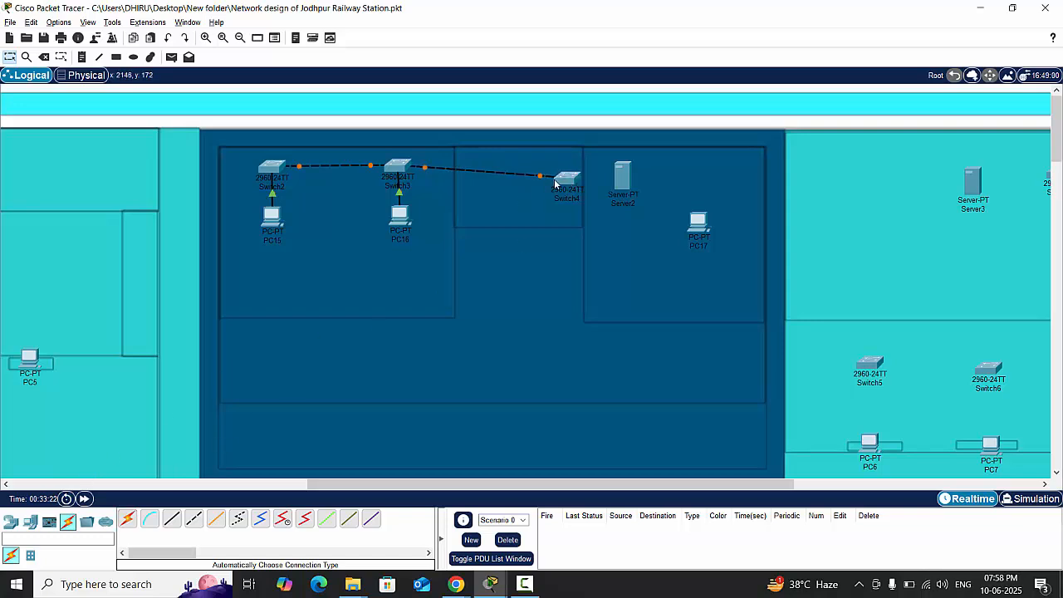
{"action": "left_click_drag", "start_coordinate": [564, 182], "coordinate": [565, 173]}
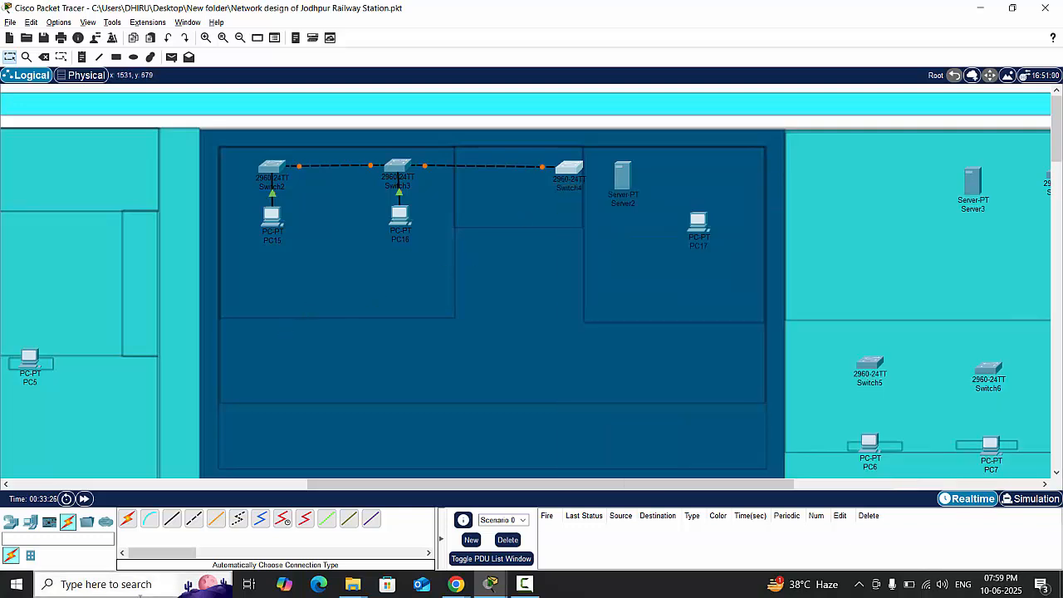
- Connect Switch4 to Server2 and PC17 with automatic cables, and shift Server2 slightly farther away from Switch4
{"action": "left_click", "coordinate": [127, 516]}
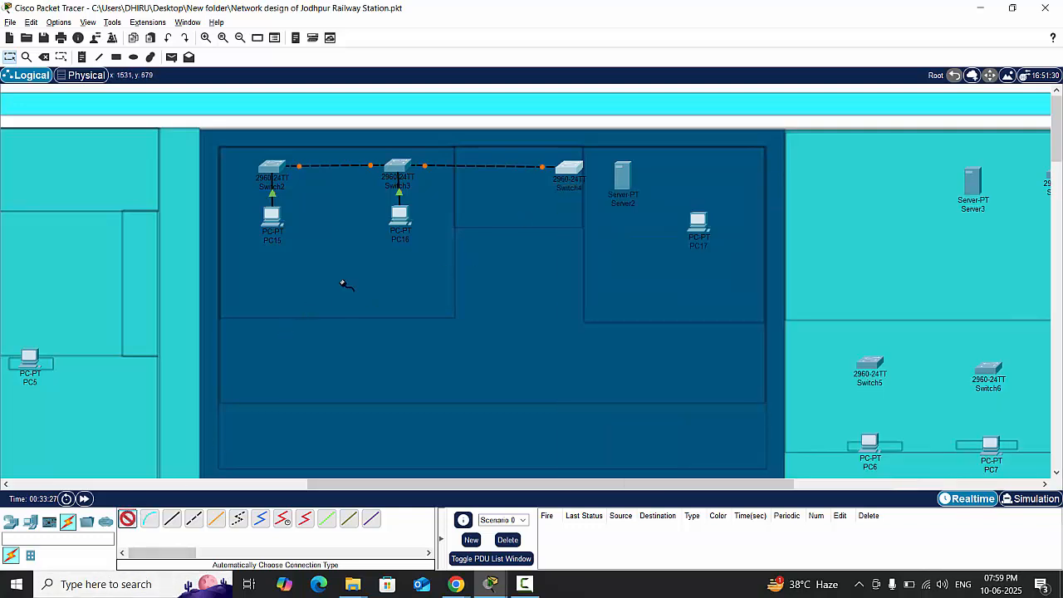
{"action": "left_click", "coordinate": [570, 169]}
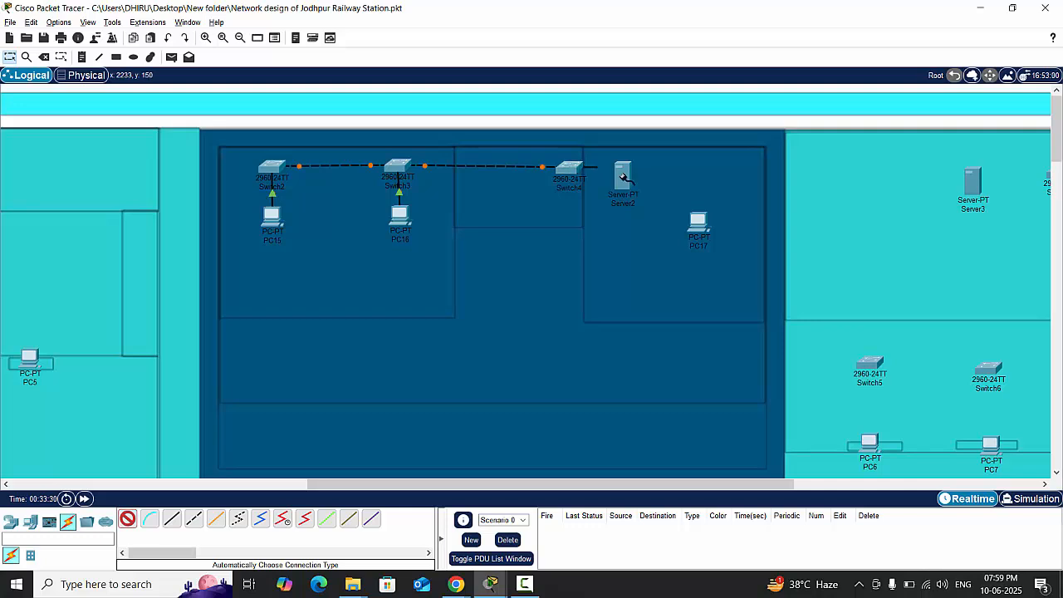
{"action": "left_click", "coordinate": [623, 176]}
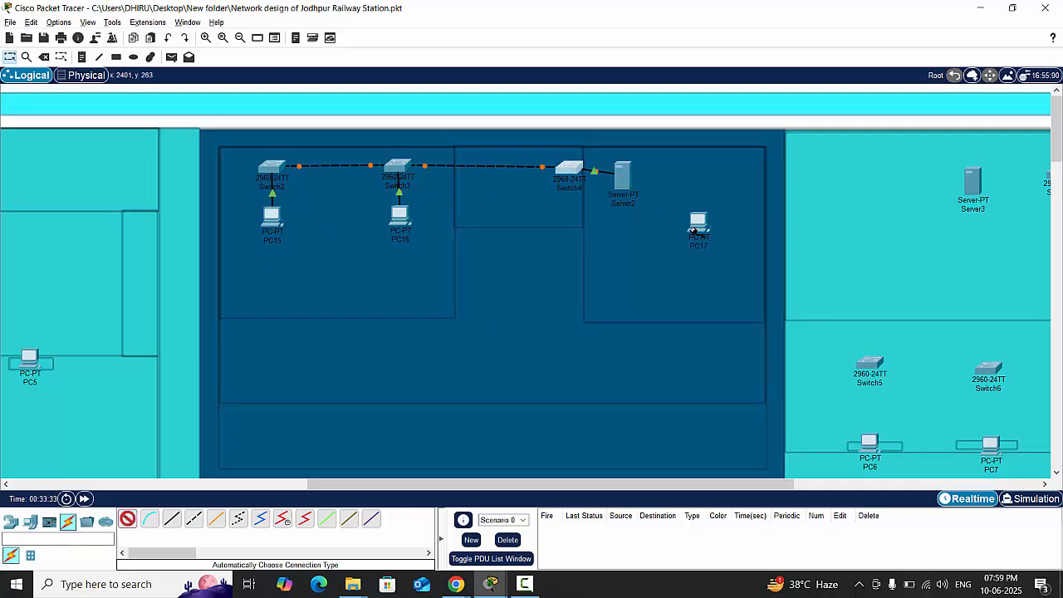
{"action": "left_click", "coordinate": [565, 176]}
{"action": "left_click", "coordinate": [697, 222]}
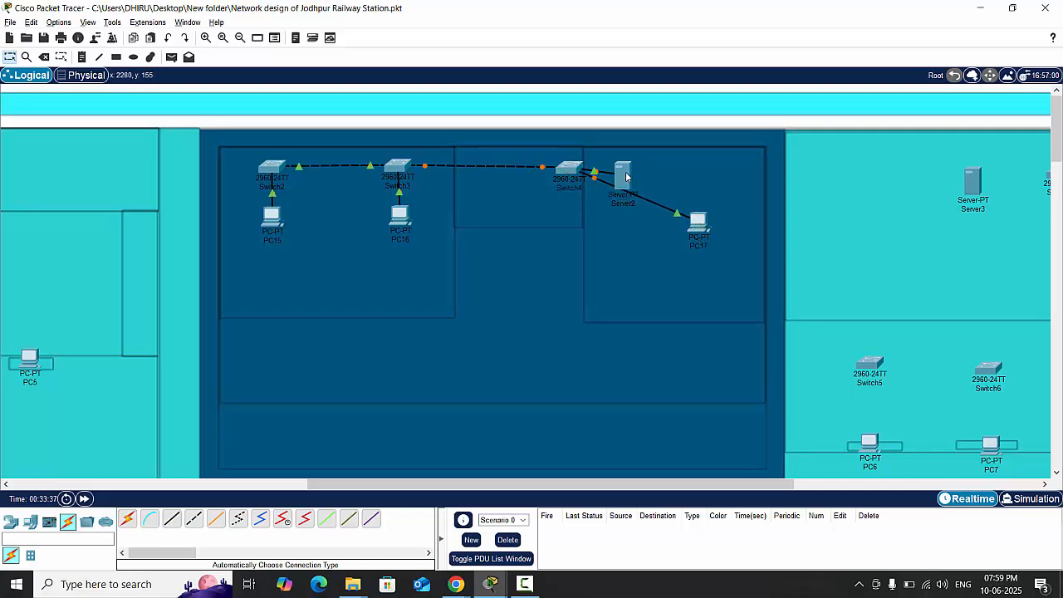
{"action": "left_click_drag", "start_coordinate": [626, 176], "coordinate": [640, 172]}
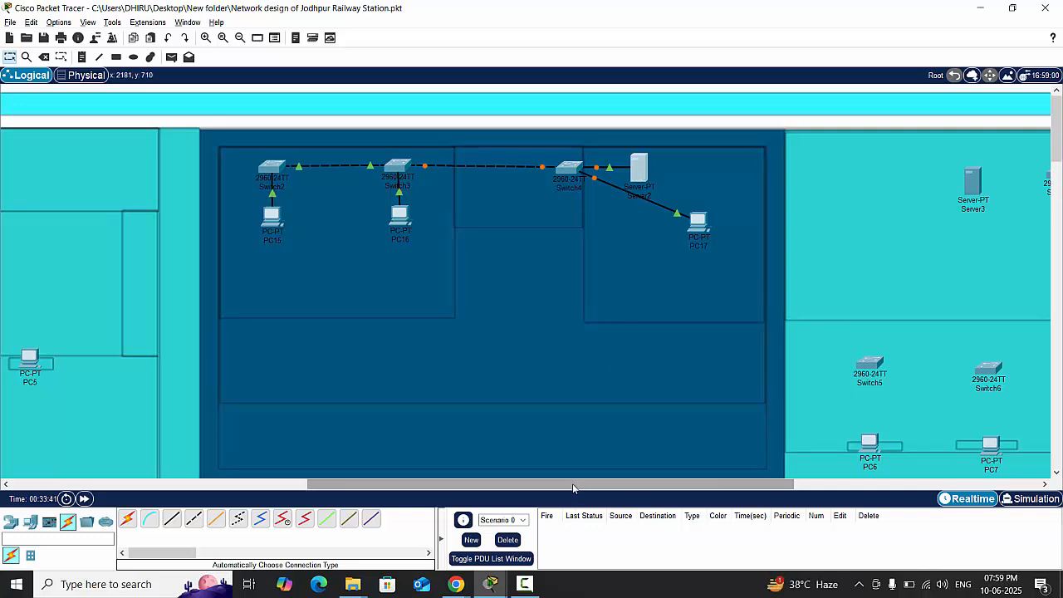
- Connect Switch5 to PC6, Switch6 to PC7 and Switch7 to PC8 in the turquoise building with automatic cables
{"action": "left_click_drag", "start_coordinate": [572, 483], "coordinate": [727, 487]}
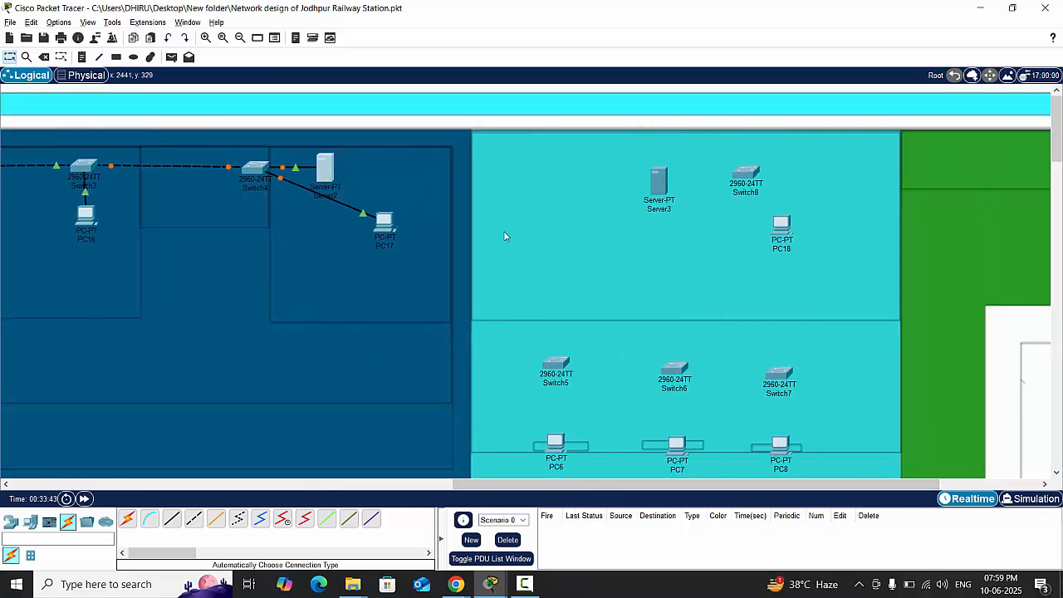
{"action": "scroll", "coordinate": [537, 238], "scroll_direction": "down", "scroll_amount": 3}
{"action": "scroll", "coordinate": [531, 239], "scroll_direction": "up", "scroll_amount": 2}
{"action": "scroll", "coordinate": [526, 239], "scroll_direction": "down", "scroll_amount": 2}
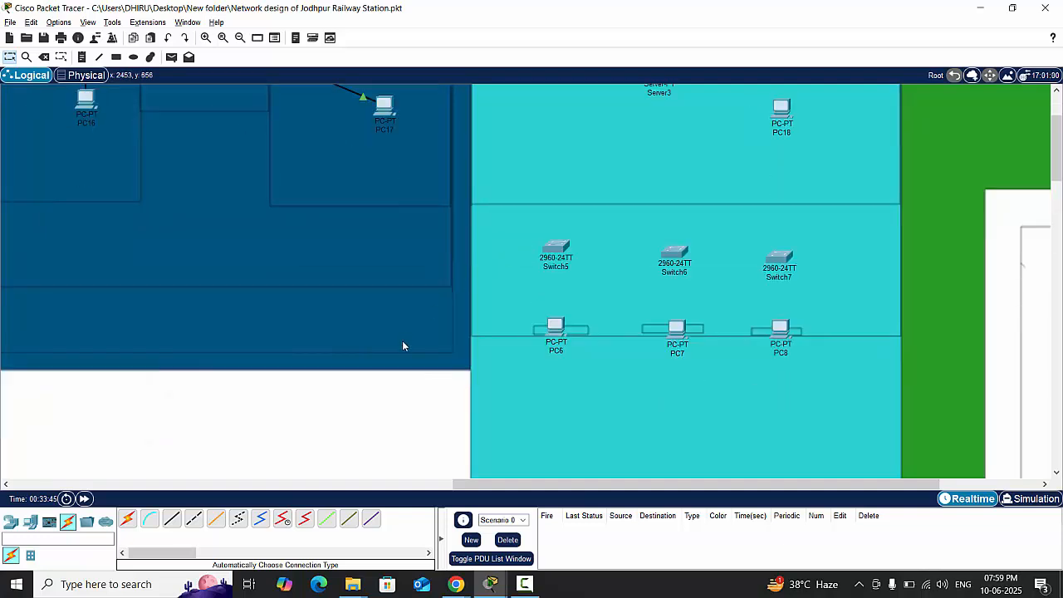
{"action": "left_click", "coordinate": [127, 518]}
{"action": "left_click", "coordinate": [554, 253]}
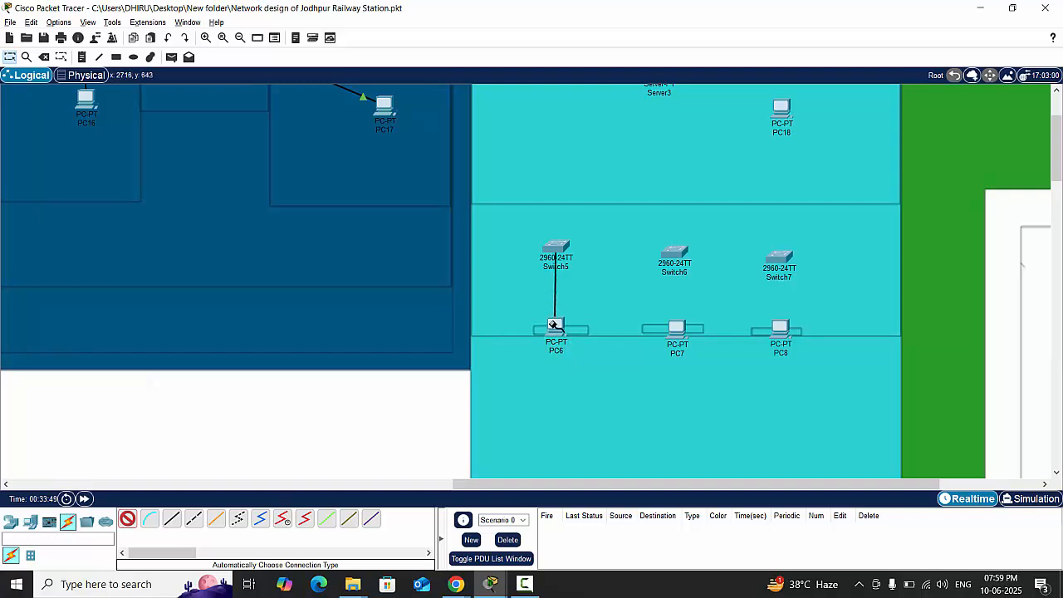
{"action": "left_click", "coordinate": [556, 325]}
{"action": "left_click", "coordinate": [127, 518]}
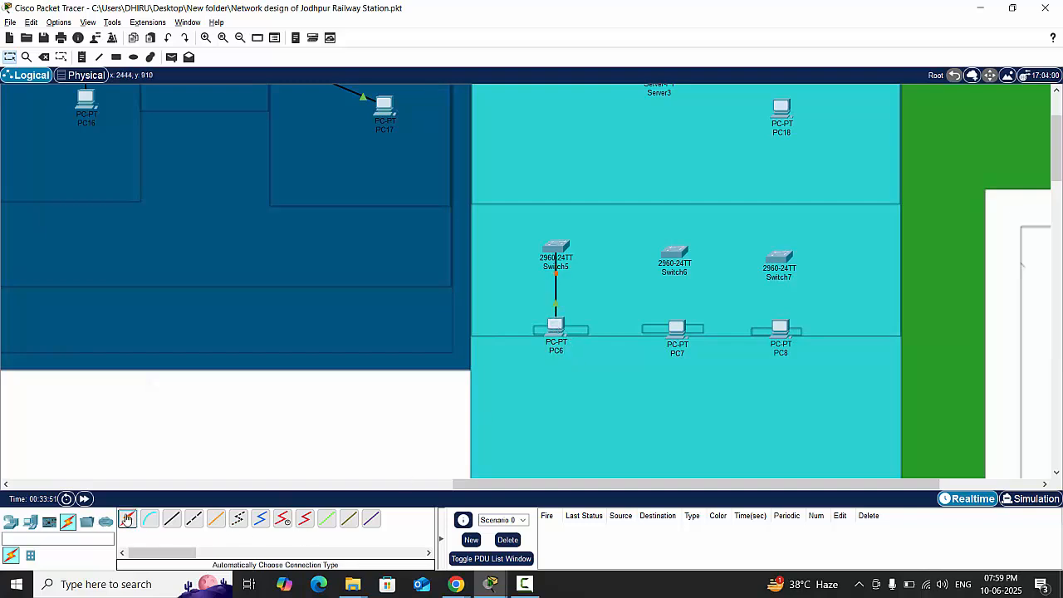
{"action": "left_click", "coordinate": [670, 255]}
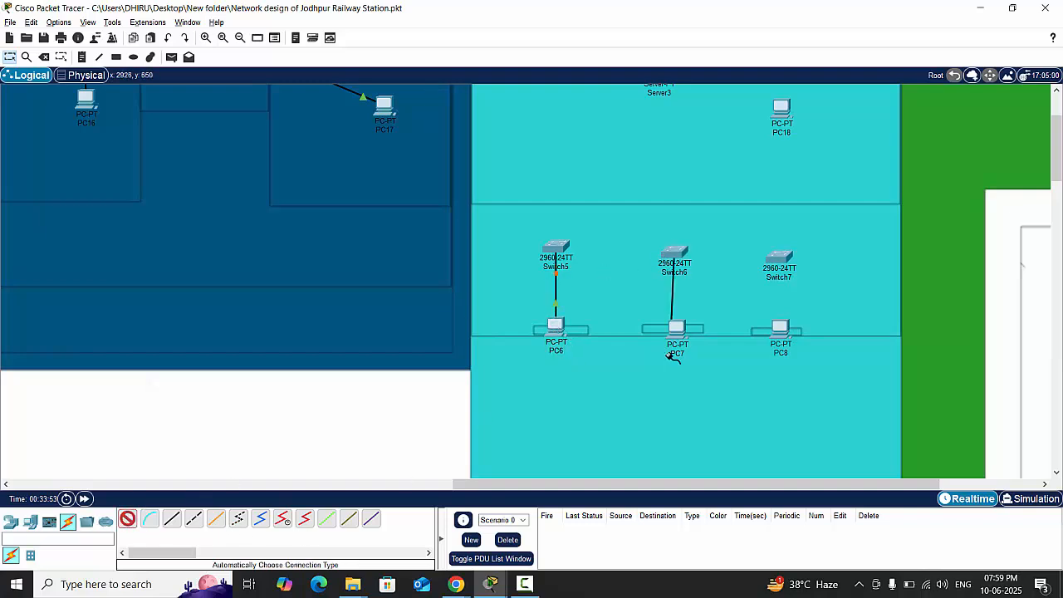
{"action": "left_click", "coordinate": [676, 330]}
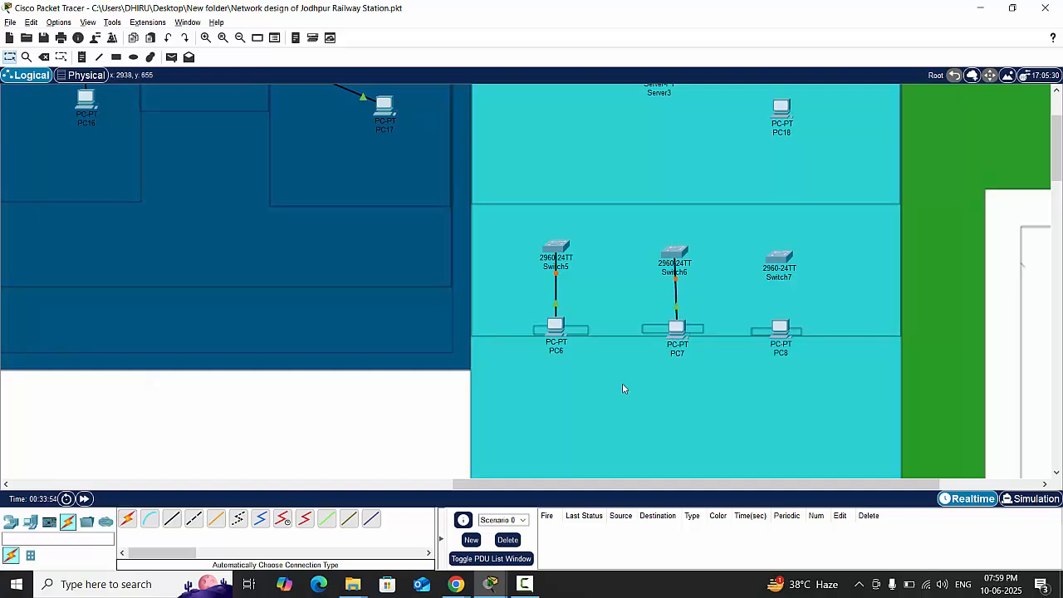
{"action": "left_click", "coordinate": [127, 518]}
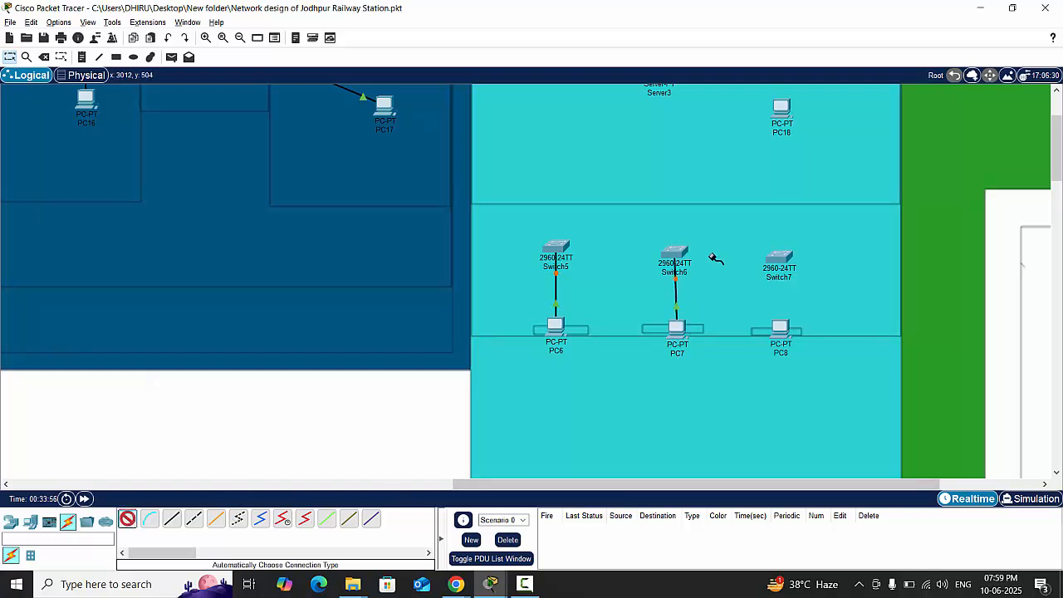
{"action": "left_click", "coordinate": [778, 259]}
{"action": "left_click", "coordinate": [780, 328]}
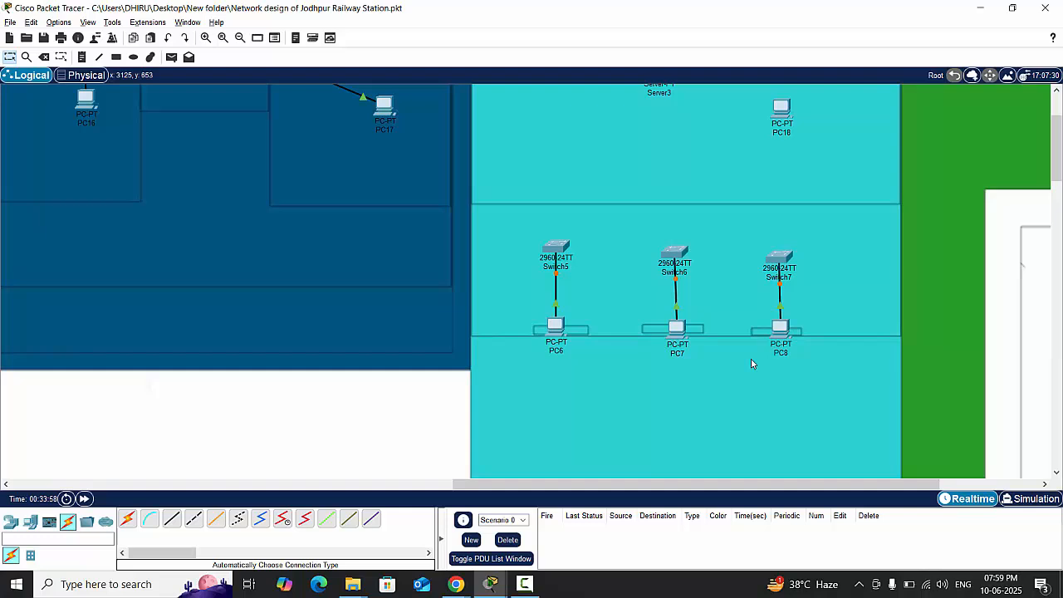
- Link Switch5 to Switch6 with an automatically chosen cable
{"action": "left_click", "coordinate": [127, 518]}
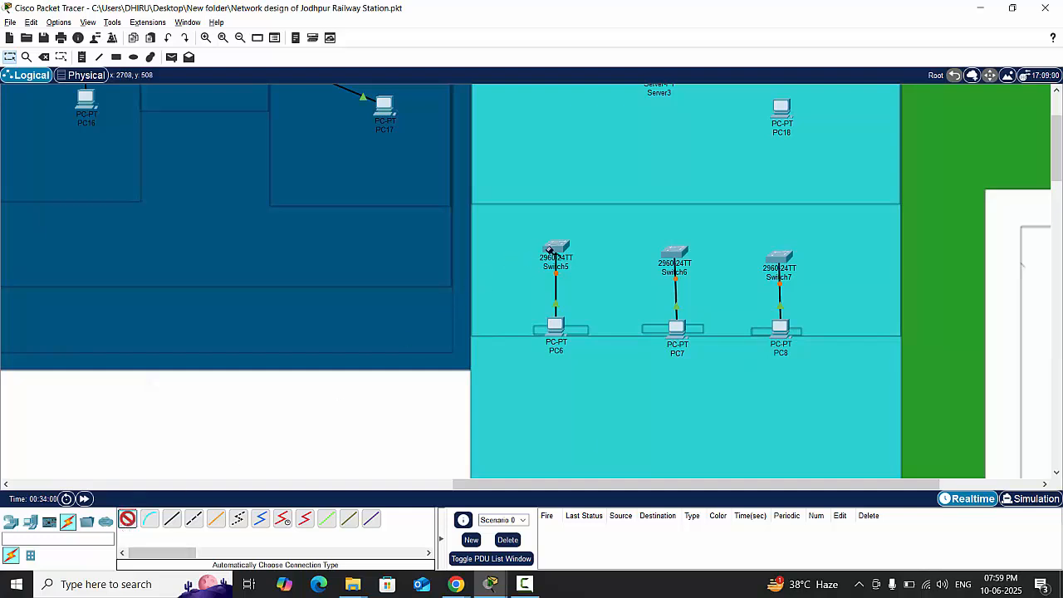
{"action": "left_click", "coordinate": [549, 250]}
{"action": "left_click", "coordinate": [673, 252]}
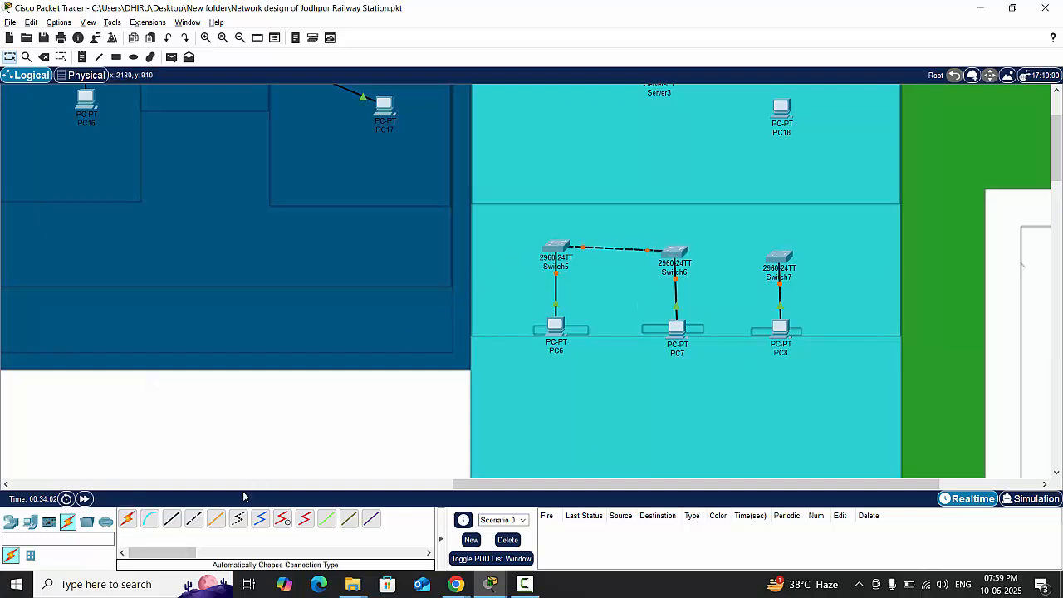
- Link Switch6 to Switch7 with an automatically chosen cable
{"action": "left_click", "coordinate": [127, 518]}
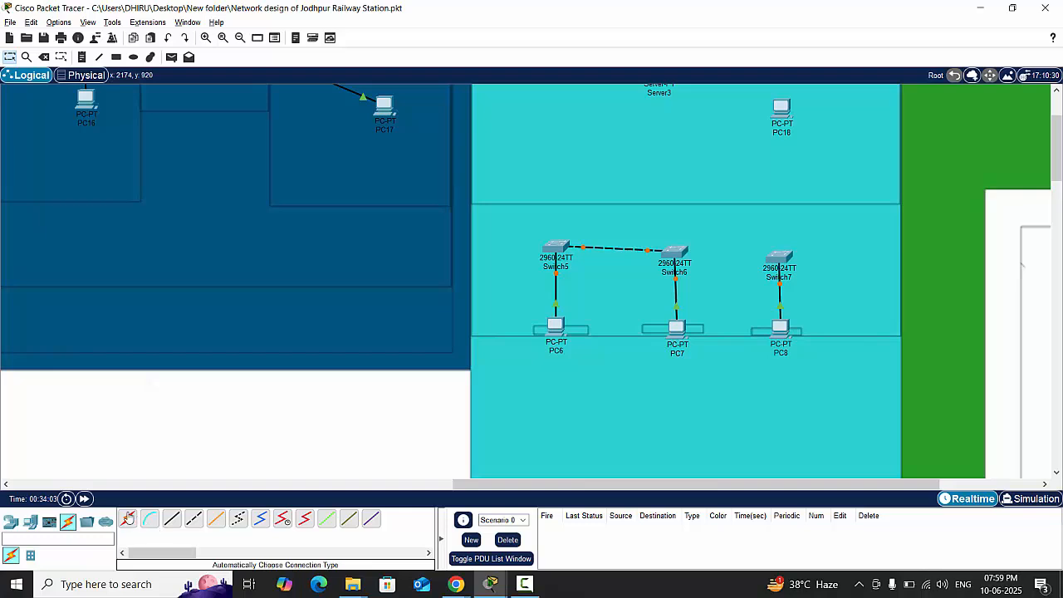
{"action": "left_click", "coordinate": [676, 252]}
{"action": "left_click", "coordinate": [778, 257]}
- Move Switch8 directly above PC18, shift Server3 slightly up, and connect Switch8 to Server3 with an automatic cable
{"action": "scroll", "coordinate": [912, 295], "scroll_direction": "up", "scroll_amount": 2}
{"action": "scroll", "coordinate": [911, 295], "scroll_direction": "up", "scroll_amount": 2}
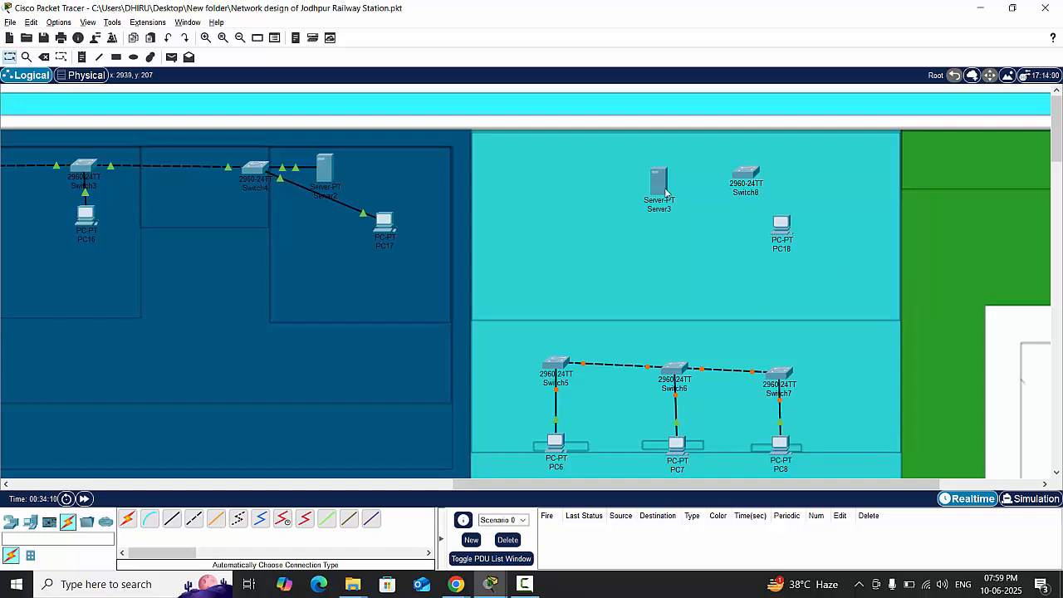
{"action": "left_click_drag", "start_coordinate": [664, 190], "coordinate": [655, 179]}
{"action": "left_click_drag", "start_coordinate": [748, 174], "coordinate": [780, 171]}
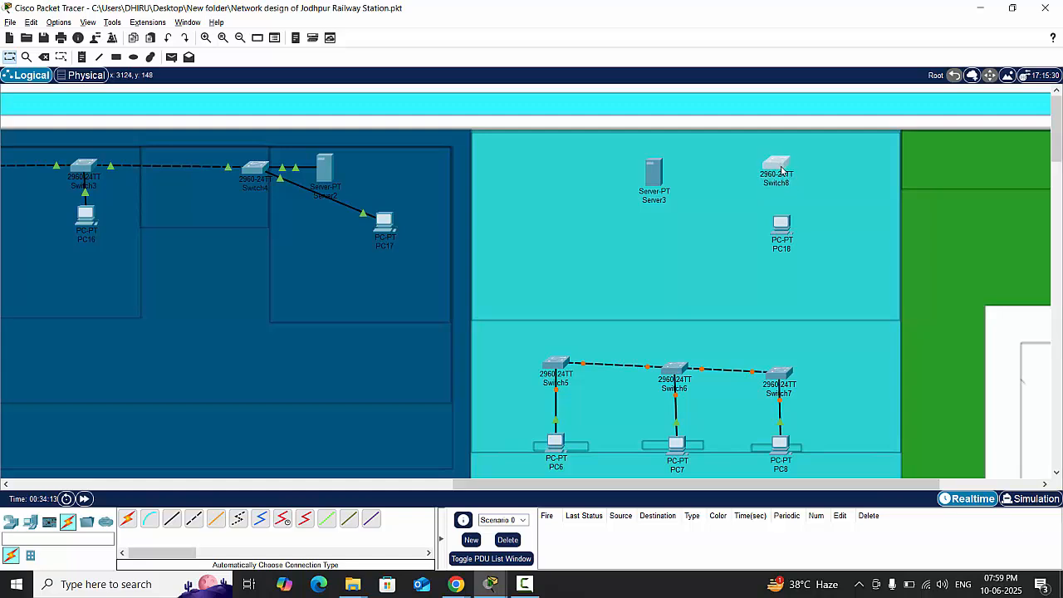
{"action": "left_click", "coordinate": [127, 518]}
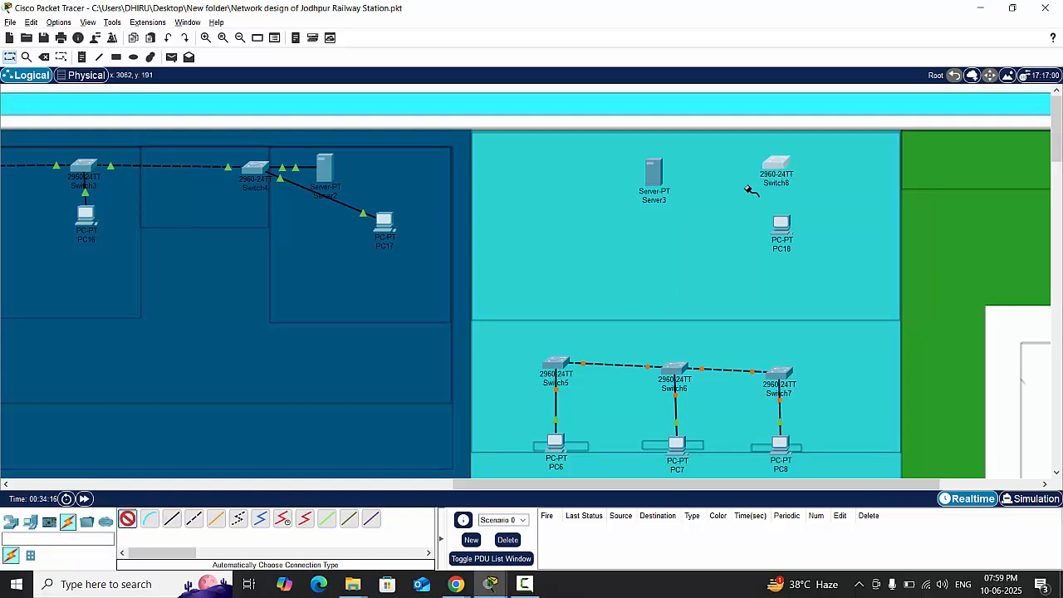
{"action": "left_click", "coordinate": [776, 166]}
{"action": "left_click", "coordinate": [656, 171]}
{"action": "left_click", "coordinate": [656, 170]}
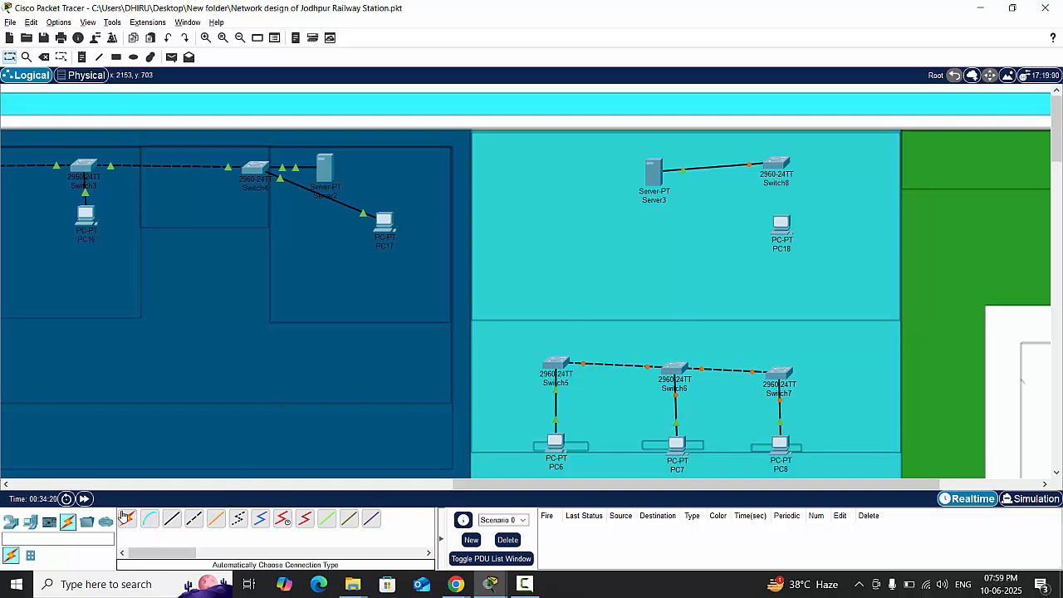
- Connect Switch8 to PC18 with an automatically chosen cable
{"action": "left_click", "coordinate": [127, 518]}
{"action": "left_click", "coordinate": [789, 170]}
{"action": "left_click", "coordinate": [781, 222]}
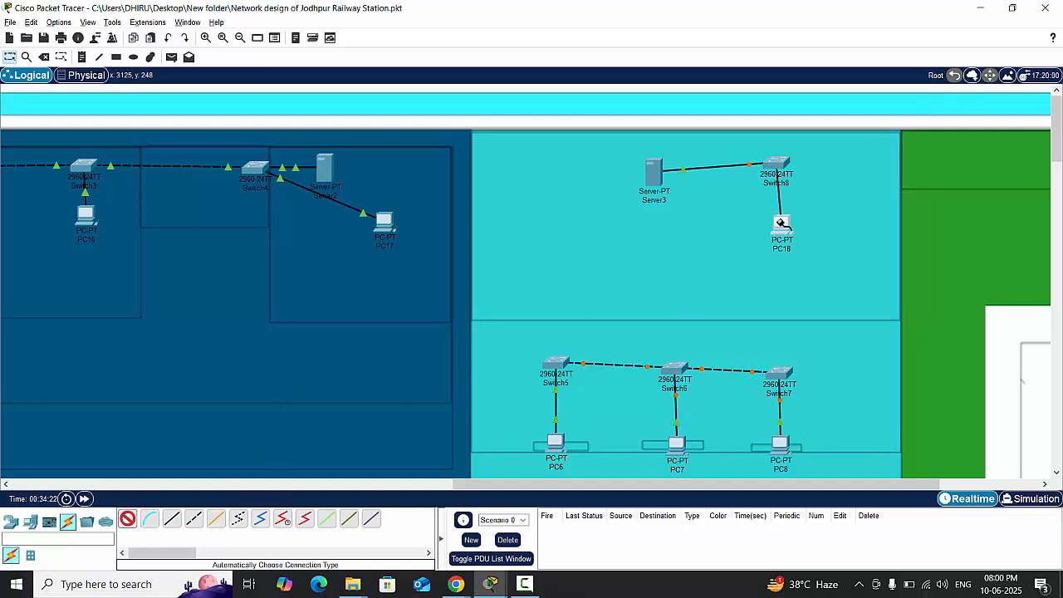
{"action": "left_click", "coordinate": [781, 223]}
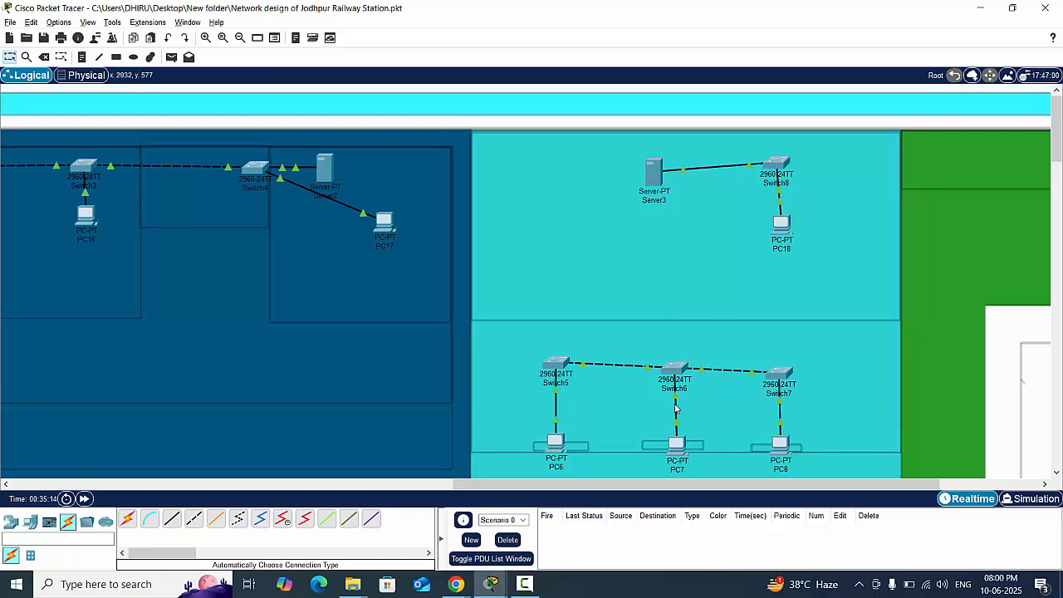
- Rearrange the upper turquoise room so Switch8 sits above Switch6, PC18 level with it, and Server3 below between them
{"action": "left_click_drag", "start_coordinate": [671, 190], "coordinate": [731, 286]}
{"action": "left_click_drag", "start_coordinate": [777, 169], "coordinate": [670, 178]}
{"action": "left_click_drag", "start_coordinate": [792, 235], "coordinate": [783, 171]}
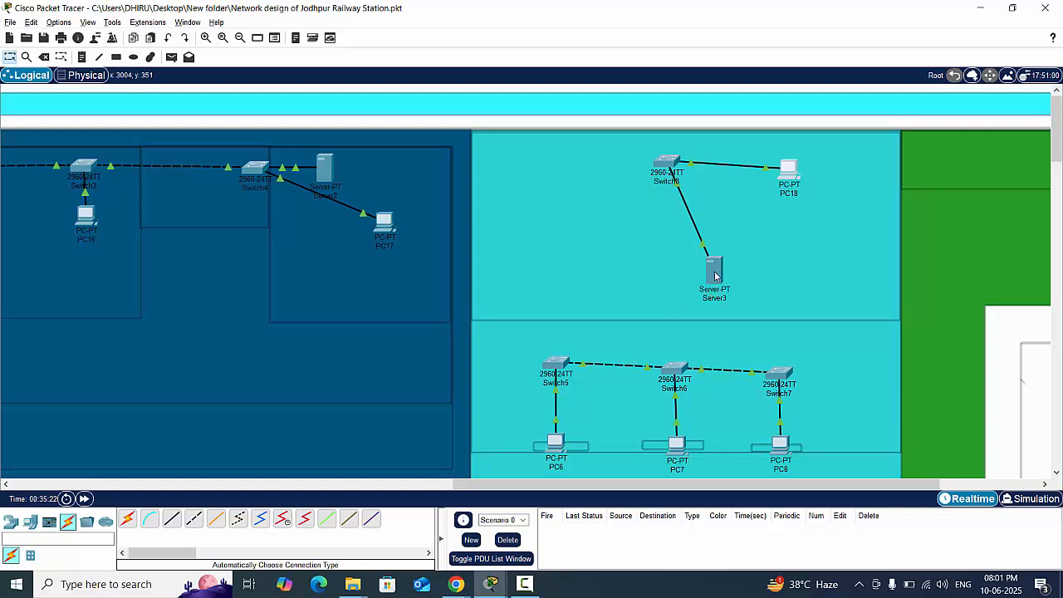
{"action": "left_click_drag", "start_coordinate": [715, 276], "coordinate": [728, 227]}
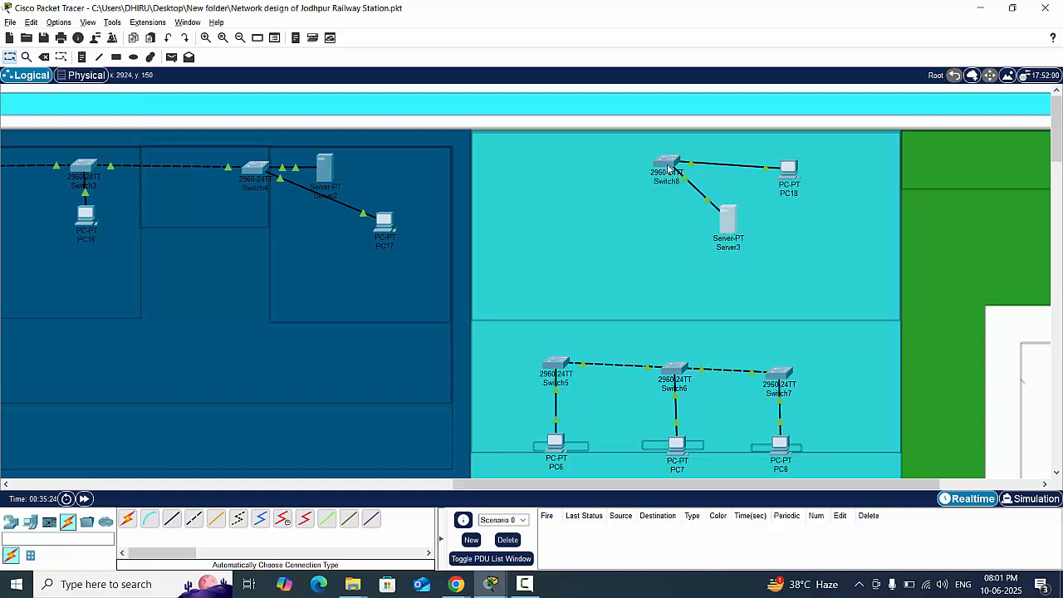
{"action": "left_click_drag", "start_coordinate": [668, 169], "coordinate": [667, 172]}
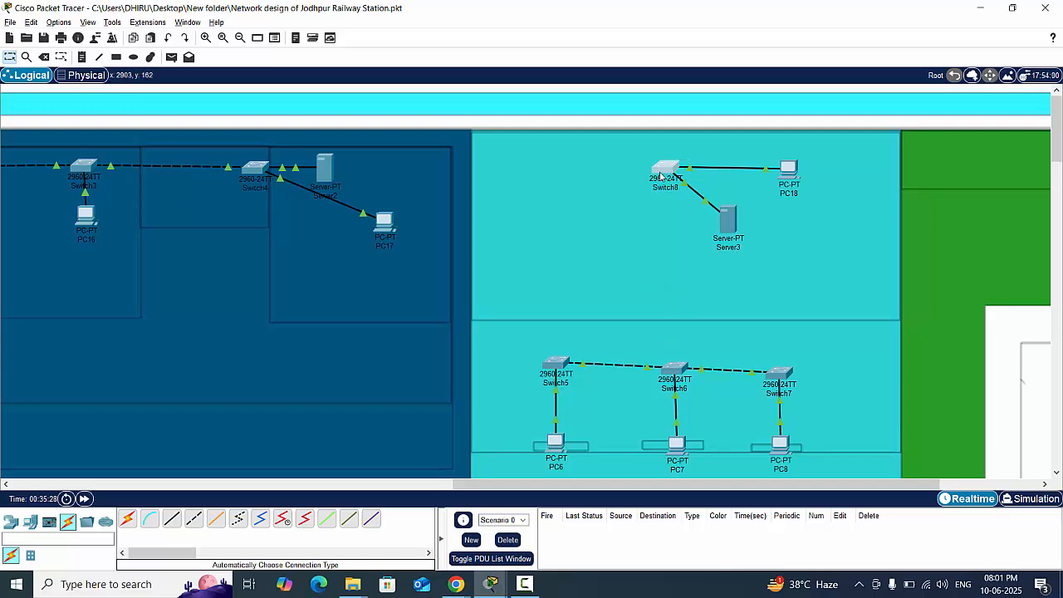
{"action": "left_click_drag", "start_coordinate": [661, 176], "coordinate": [672, 176]}
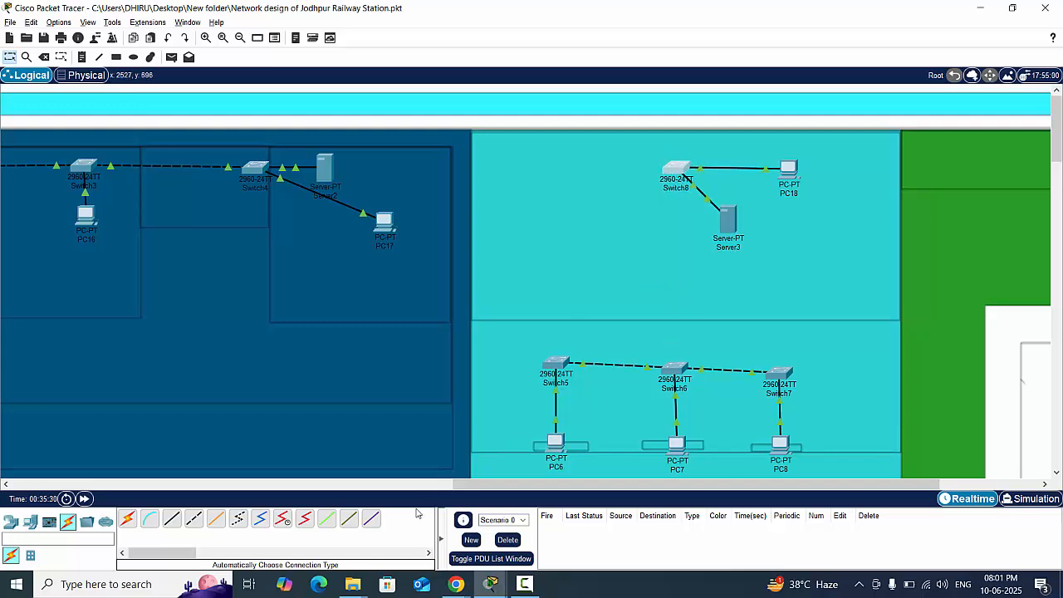
- Link Switch8 down to Switch6 with an automatically chosen cable
{"action": "left_click", "coordinate": [127, 518]}
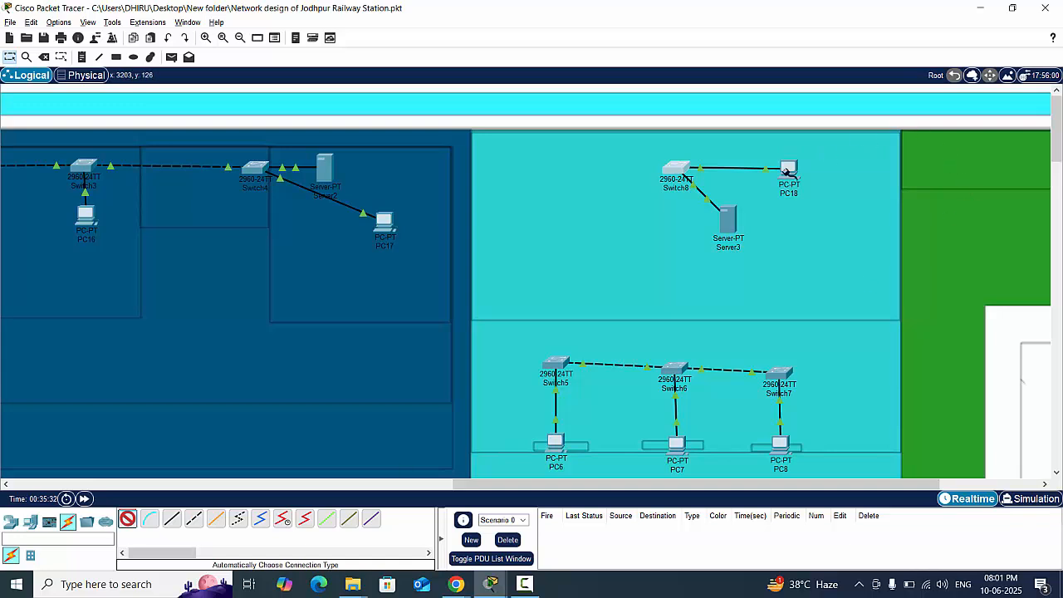
{"action": "left_click", "coordinate": [674, 170]}
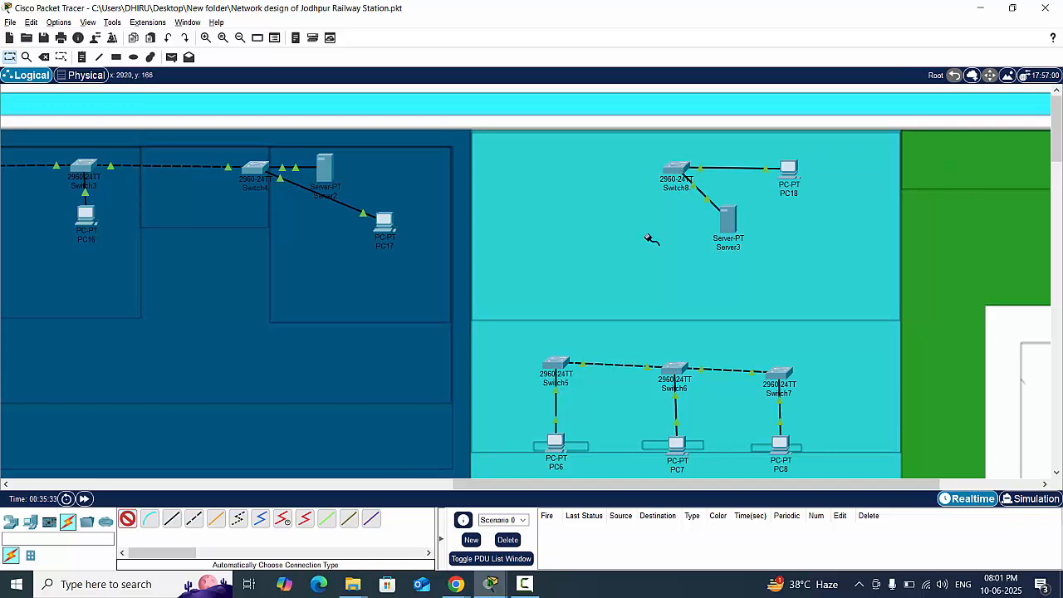
{"action": "left_click", "coordinate": [675, 365]}
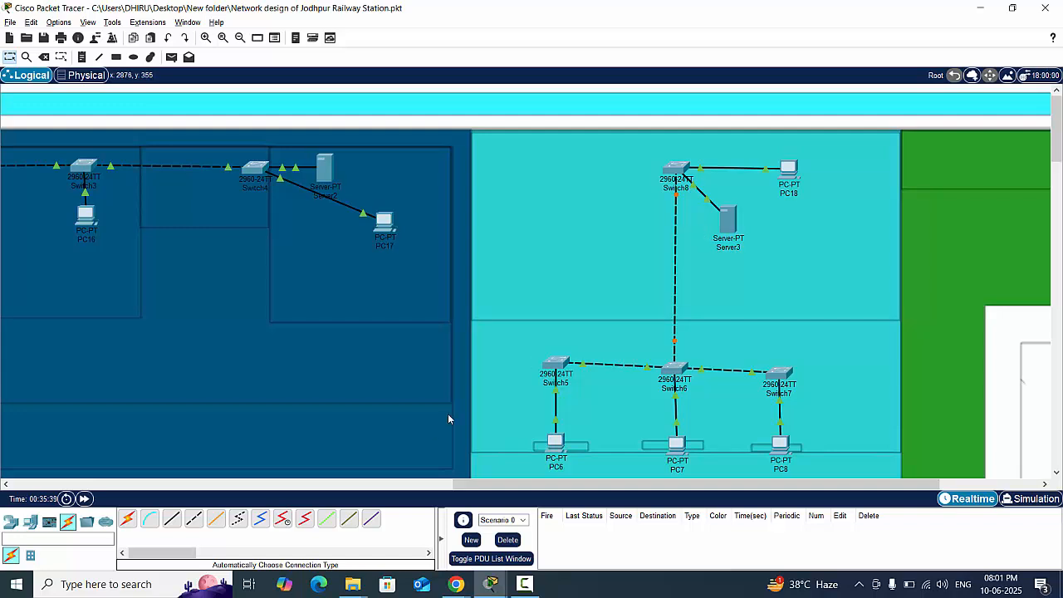
- Link Switch4 in the dark blue building to Switch8 in the turquoise building with an automatic cable
{"action": "left_click", "coordinate": [127, 518]}
{"action": "left_click", "coordinate": [246, 169]}
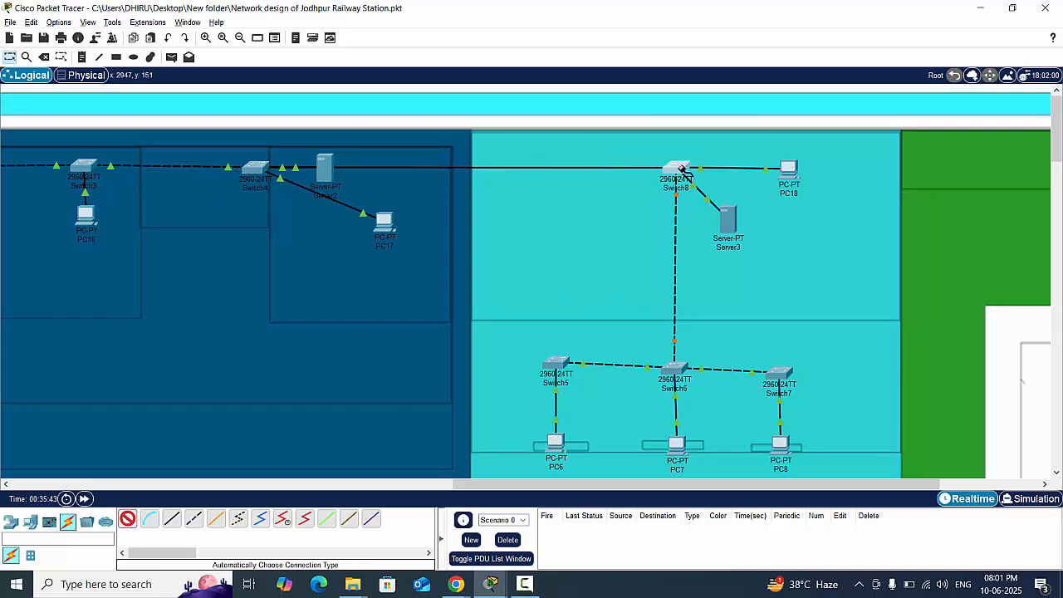
{"action": "left_click", "coordinate": [676, 170]}
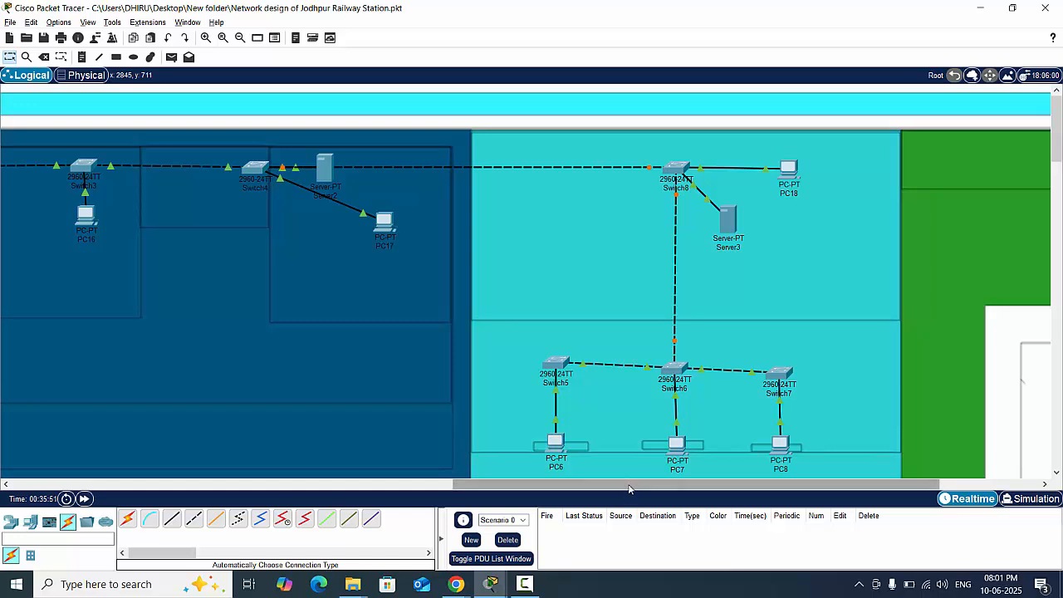
- Examine the turquoise building beside the platforms for devices that are still uncabled
{"action": "left_click_drag", "start_coordinate": [631, 484], "coordinate": [175, 493]}
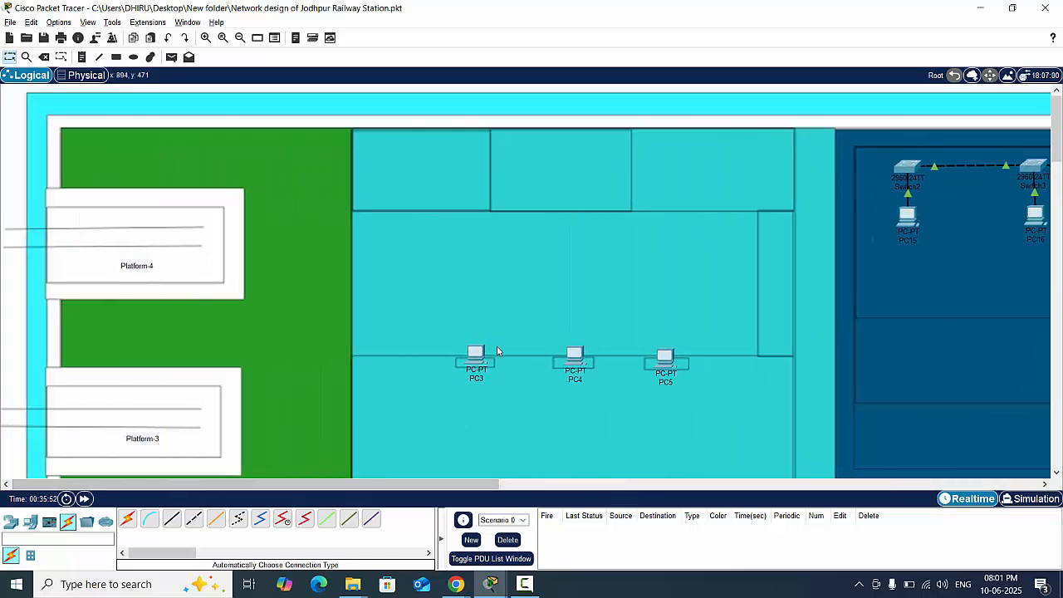
{"action": "left_click_drag", "start_coordinate": [449, 485], "coordinate": [838, 487]}
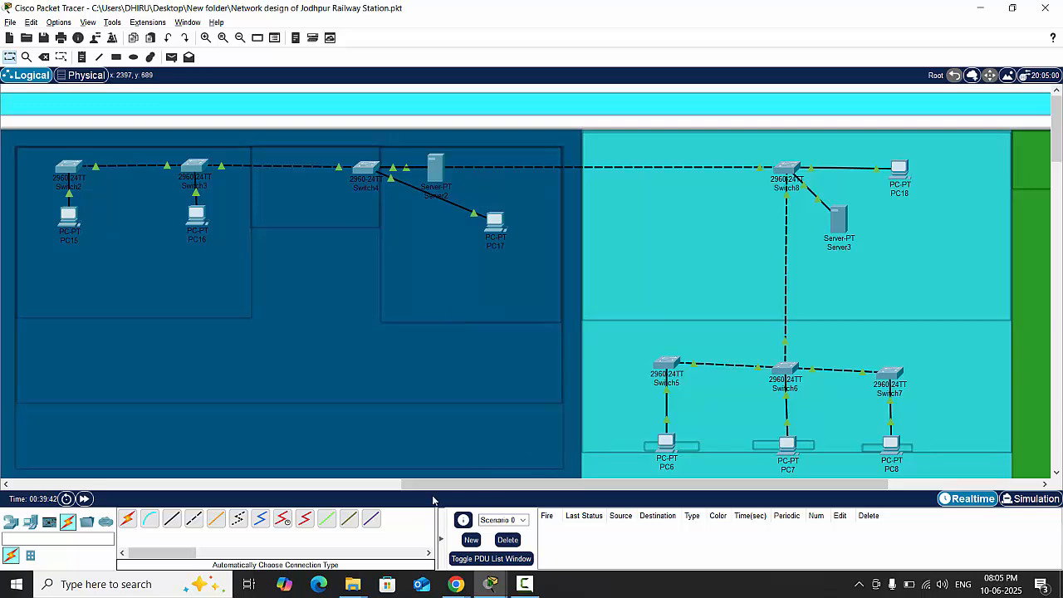
{"action": "left_click_drag", "start_coordinate": [522, 484], "coordinate": [184, 503]}
{"action": "scroll", "coordinate": [308, 374], "scroll_direction": "down", "scroll_amount": 3}
{"action": "scroll", "coordinate": [308, 373], "scroll_direction": "down", "scroll_amount": 2}
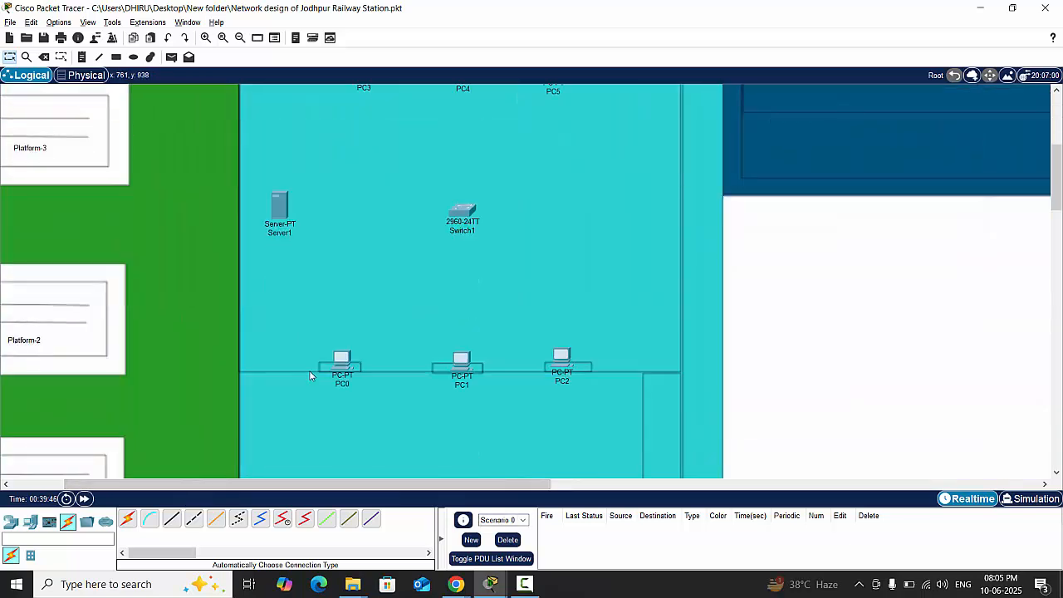
{"action": "scroll", "coordinate": [308, 373], "scroll_direction": "up", "scroll_amount": 2}
{"action": "scroll", "coordinate": [309, 370], "scroll_direction": "down", "scroll_amount": 1}
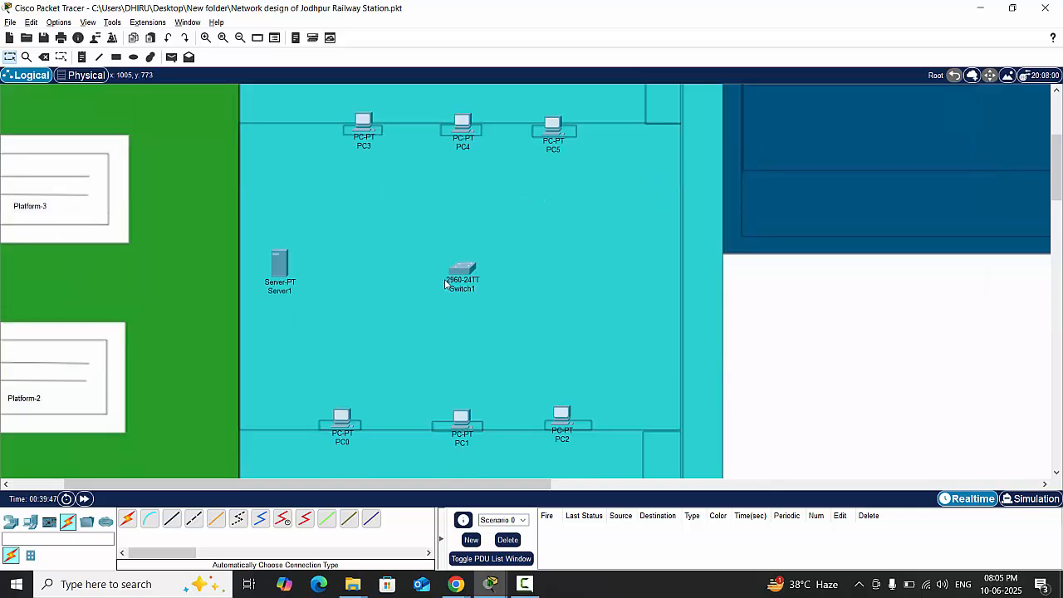
{"action": "scroll", "coordinate": [445, 283], "scroll_direction": "down", "scroll_amount": 2}
{"action": "scroll", "coordinate": [445, 283], "scroll_direction": "down", "scroll_amount": 2}
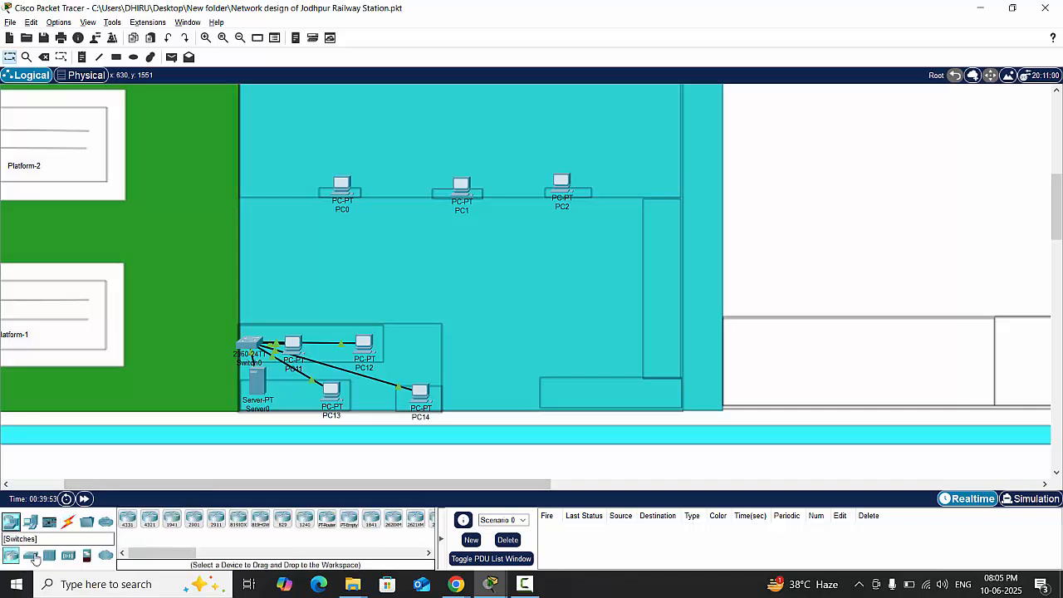
- Place three 2960 switches in a row, one above each of PC0, PC1 and PC2
{"action": "left_click", "coordinate": [10, 523]}
{"action": "left_click", "coordinate": [127, 519]}
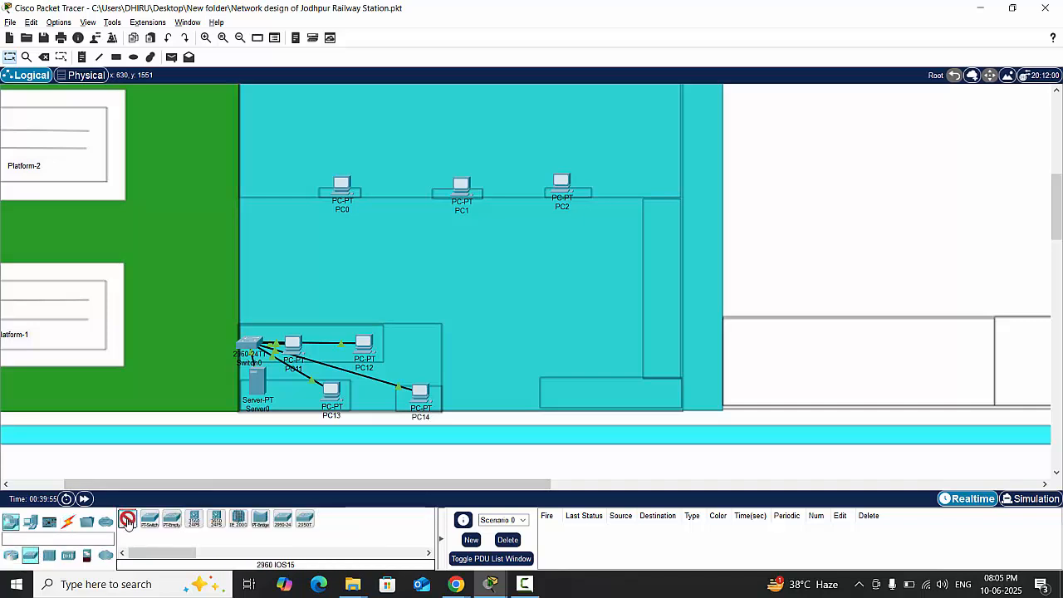
{"action": "scroll", "coordinate": [404, 330], "scroll_direction": "up", "scroll_amount": 1}
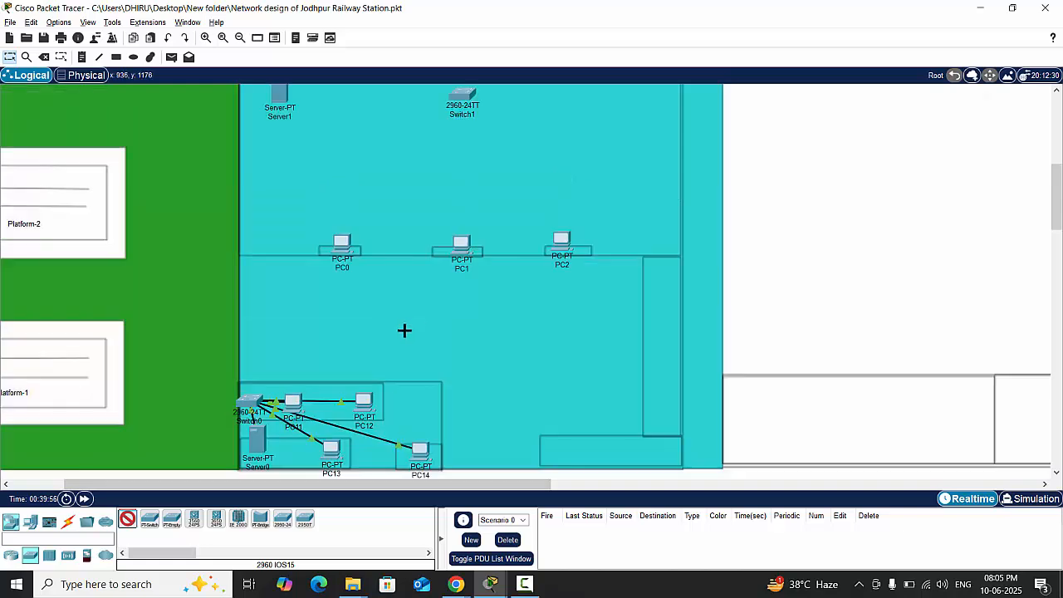
{"action": "left_click", "coordinate": [127, 521]}
{"action": "left_click", "coordinate": [126, 525]}
{"action": "left_click", "coordinate": [126, 524]}
{"action": "left_click", "coordinate": [126, 525]}
{"action": "left_click", "coordinate": [126, 524]}
{"action": "left_click", "coordinate": [126, 524]}
{"action": "left_click", "coordinate": [127, 524]}
{"action": "left_click", "coordinate": [126, 523]}
{"action": "left_click", "coordinate": [126, 523]}
{"action": "left_click", "coordinate": [124, 521]}
{"action": "left_click", "coordinate": [127, 525]}
{"action": "left_click", "coordinate": [126, 525]}
{"action": "left_click", "coordinate": [341, 193]}
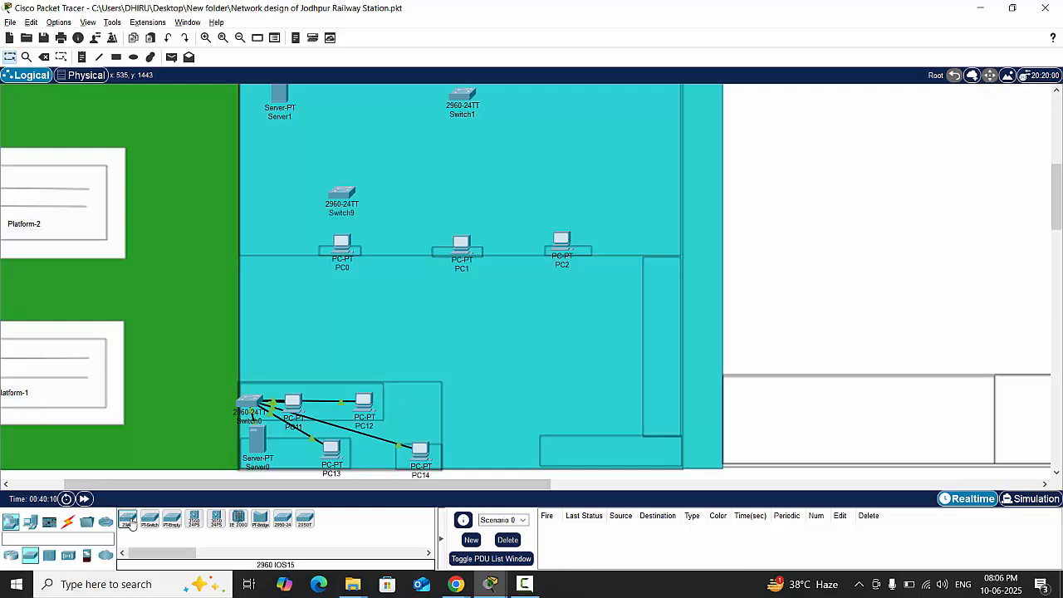
{"action": "left_click", "coordinate": [127, 521]}
{"action": "left_click", "coordinate": [464, 189]}
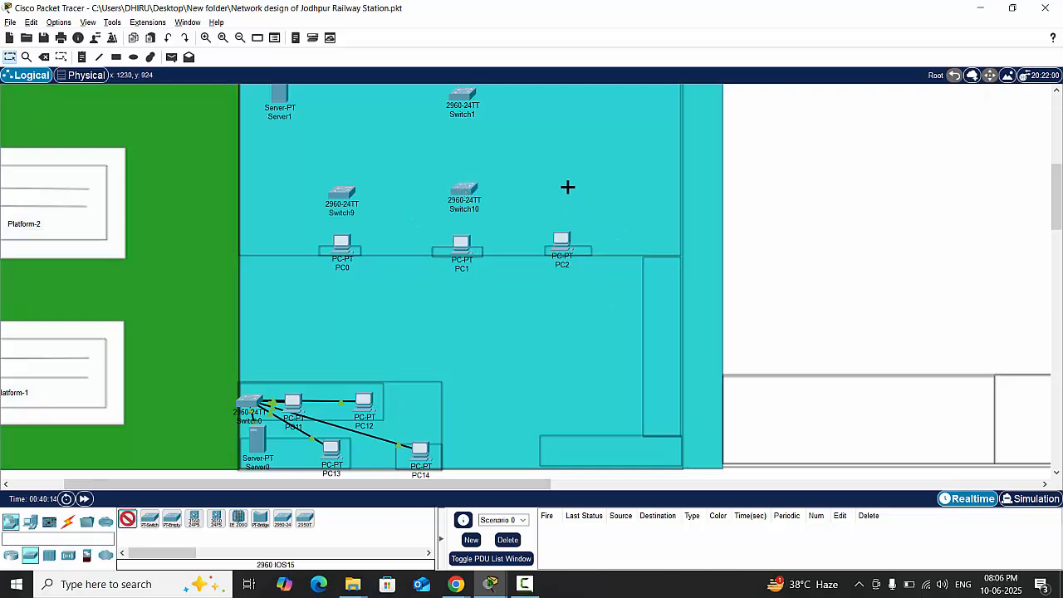
{"action": "left_click", "coordinate": [565, 189]}
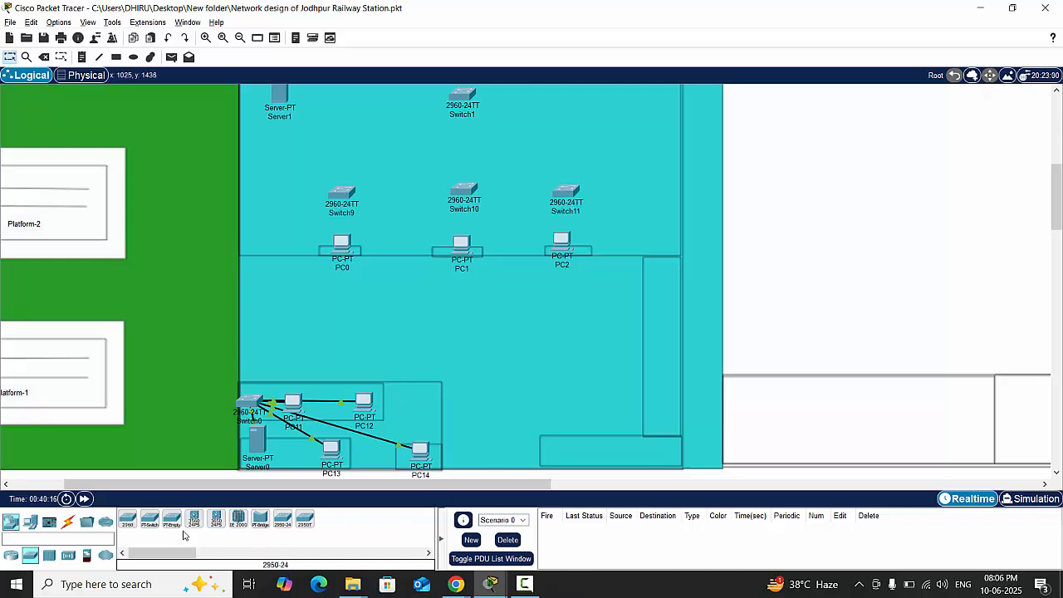
- Place three more 2960 switches in a row, one below each of PC3, PC4 and PC5
{"action": "left_click", "coordinate": [127, 521]}
{"action": "scroll", "coordinate": [579, 445], "scroll_direction": "up", "scroll_amount": 3}
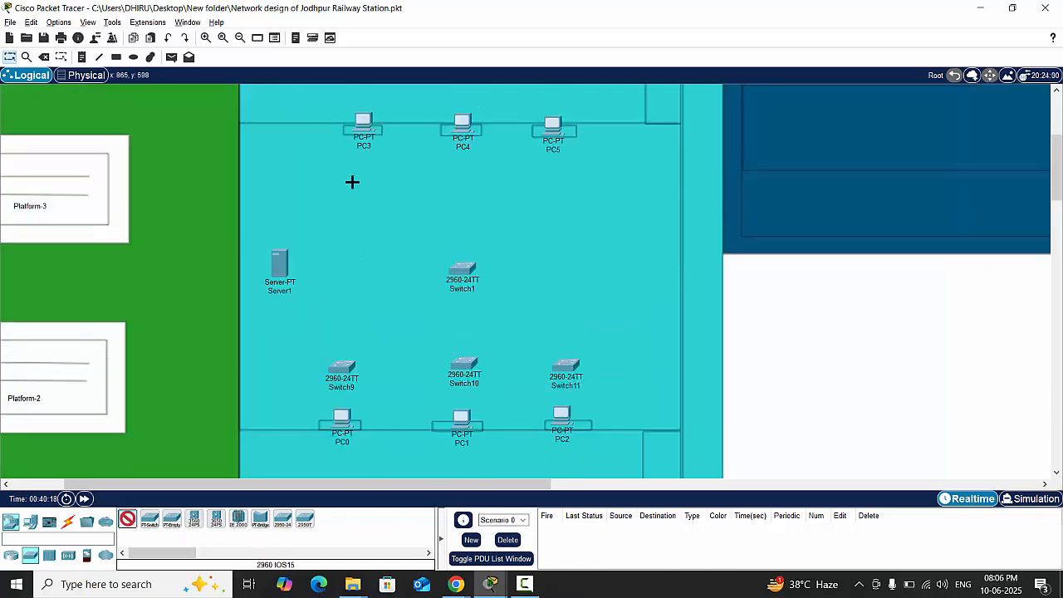
{"action": "left_click", "coordinate": [347, 182]}
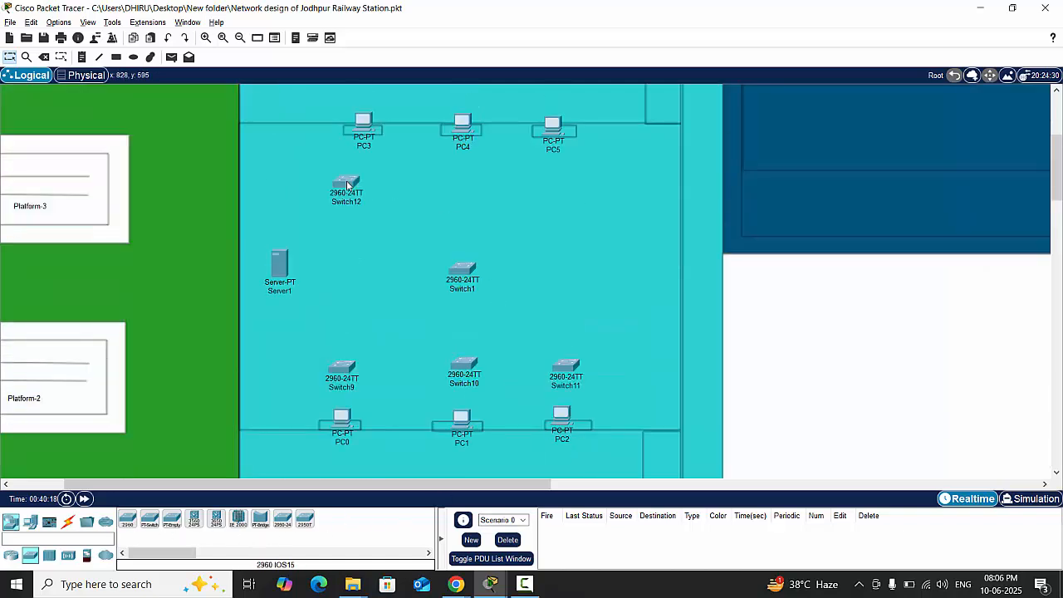
{"action": "left_click", "coordinate": [127, 521]}
{"action": "left_click", "coordinate": [461, 181]}
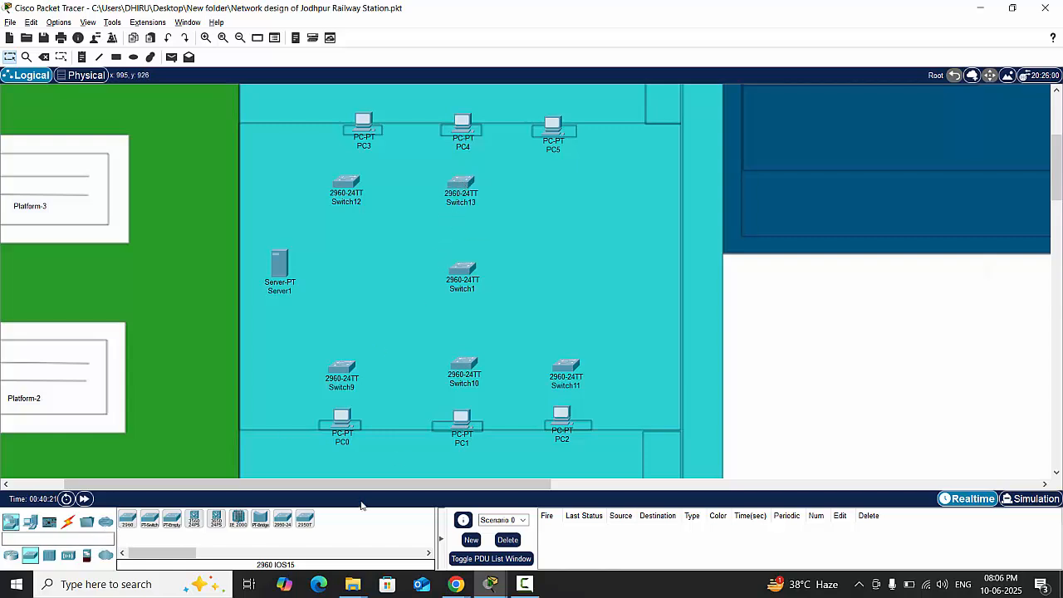
{"action": "left_click", "coordinate": [127, 521]}
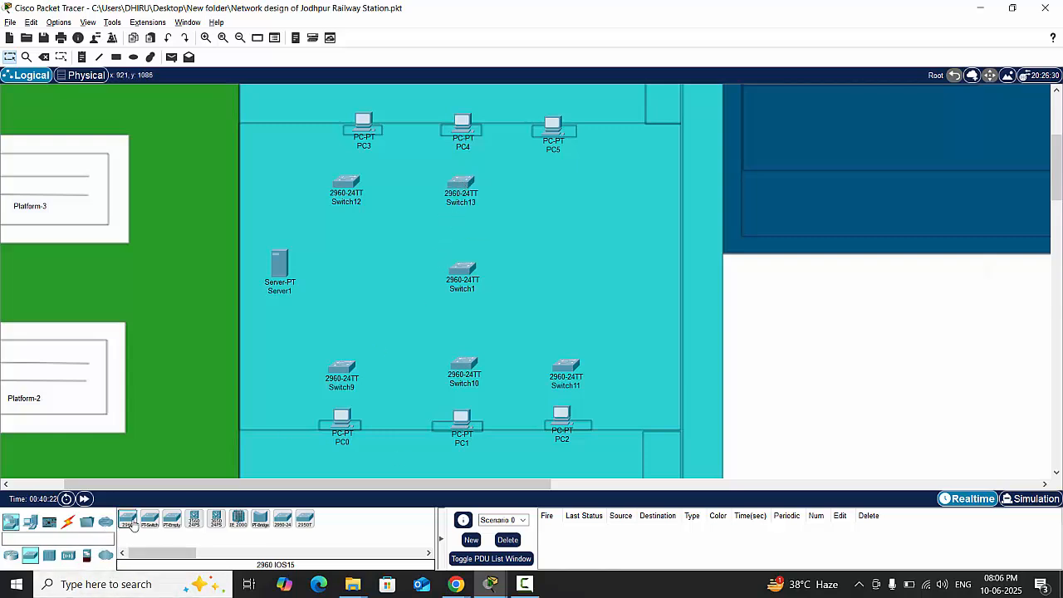
{"action": "left_click", "coordinate": [561, 184]}
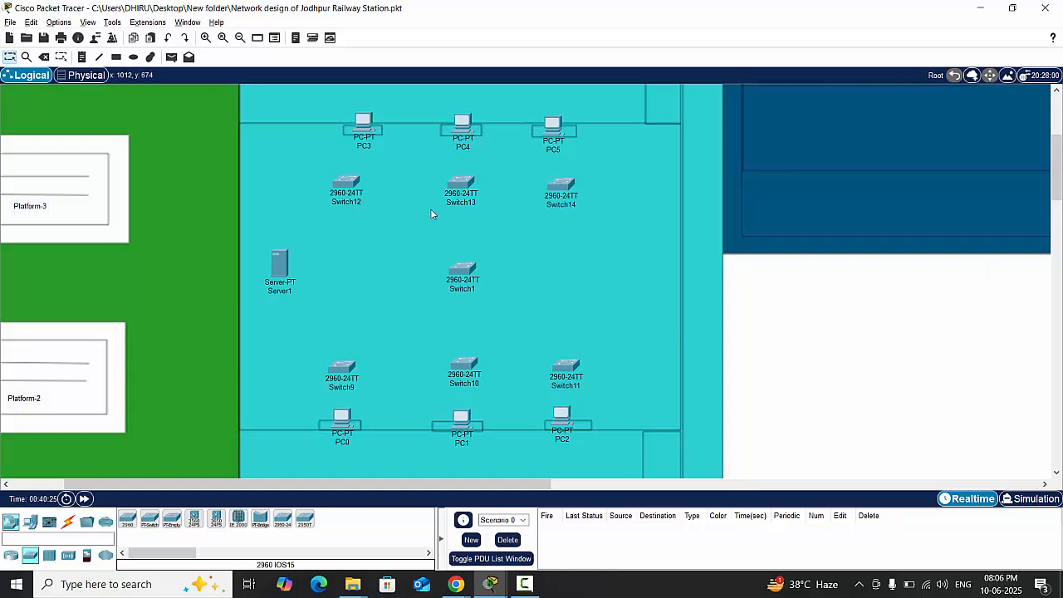
- Nudge PC3 up, move Switch12 directly below it, and shift Switch14 slightly up under PC5
{"action": "mouse_move", "coordinate": [368, 120]}
{"action": "left_mouse_down"}
{"action": "mouse_move", "coordinate": [346, 117]}
{"action": "mouse_move", "coordinate": [368, 116]}
{"action": "left_mouse_up"}
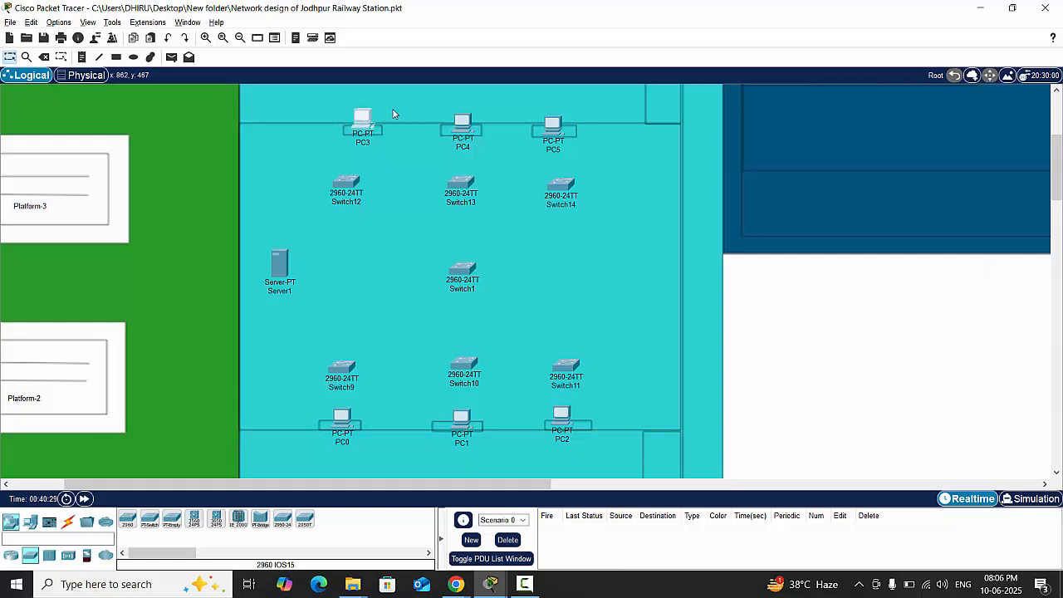
{"action": "left_click_drag", "start_coordinate": [347, 190], "coordinate": [363, 185]}
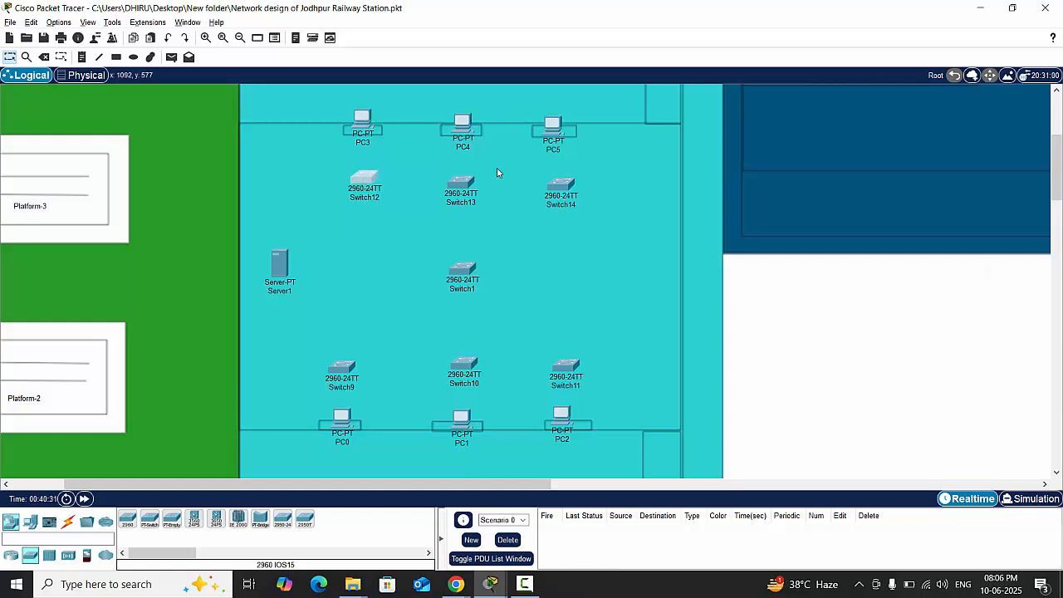
{"action": "left_click_drag", "start_coordinate": [560, 186], "coordinate": [558, 184]}
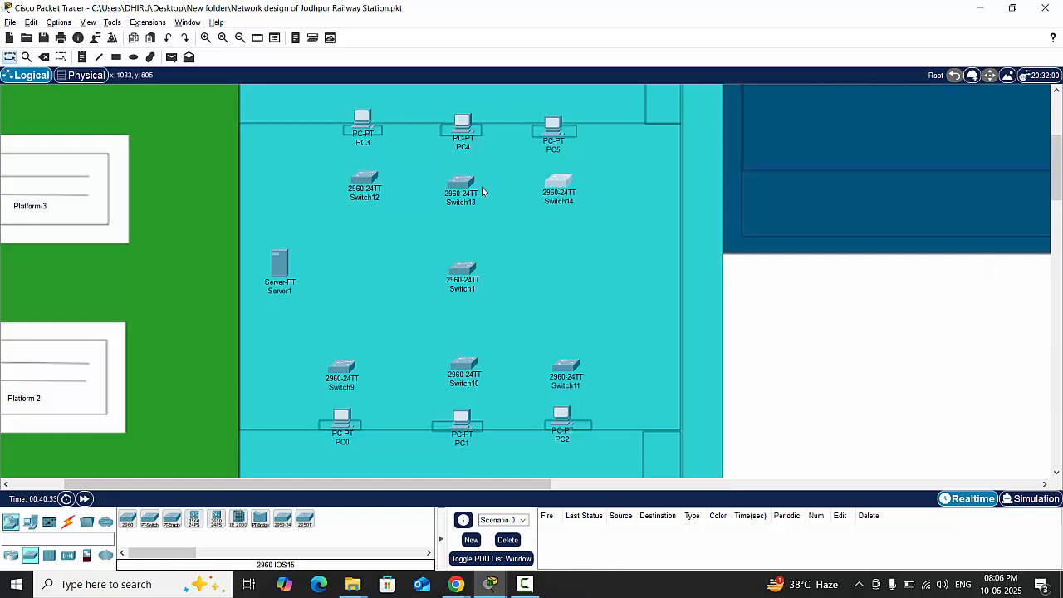
- Nudge Switch13 up in line with its neighbours and connect PC3 to Switch12 with an automatically chosen cable
{"action": "left_click_drag", "start_coordinate": [463, 187], "coordinate": [465, 182]}
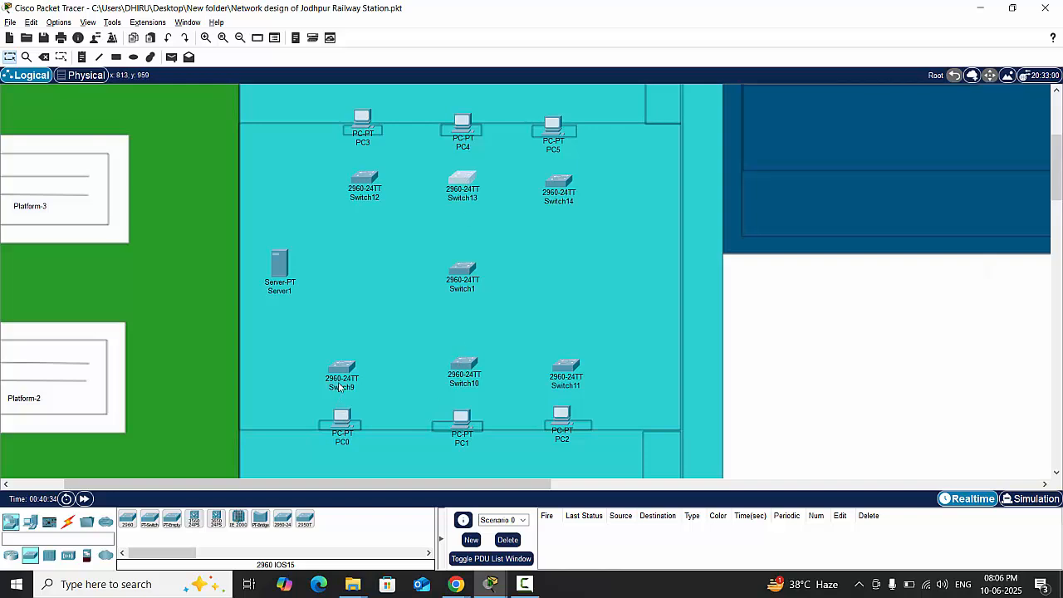
{"action": "left_click", "coordinate": [68, 521]}
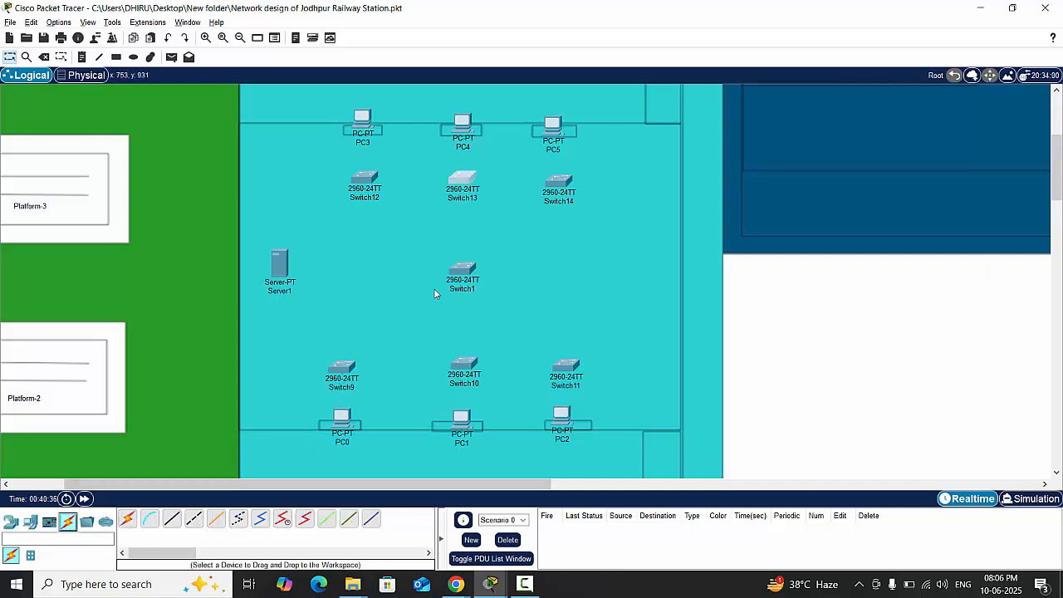
{"action": "left_click", "coordinate": [128, 519]}
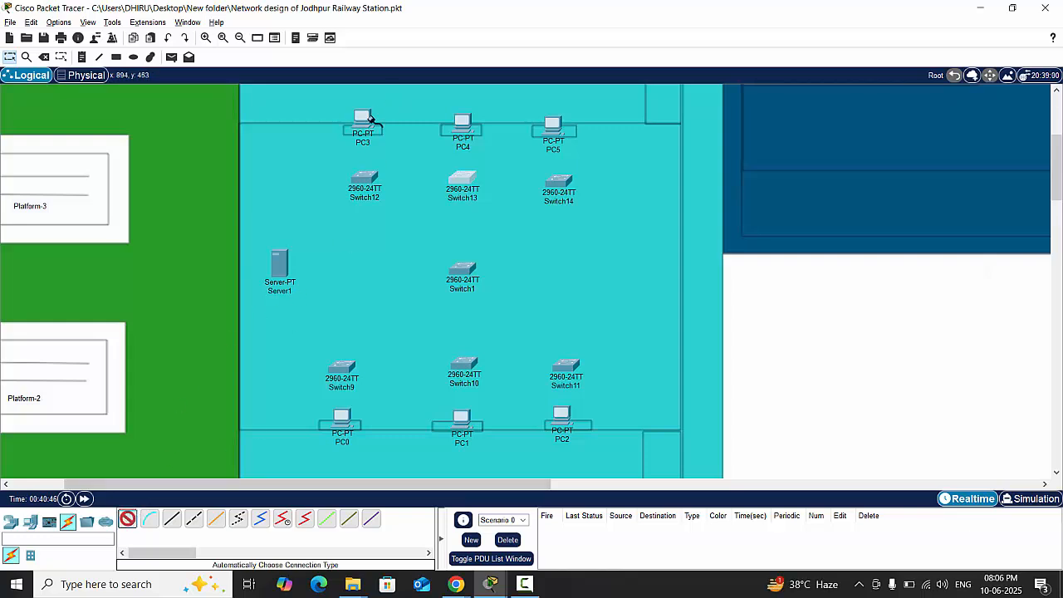
{"action": "left_click", "coordinate": [366, 118]}
{"action": "left_click", "coordinate": [363, 177]}
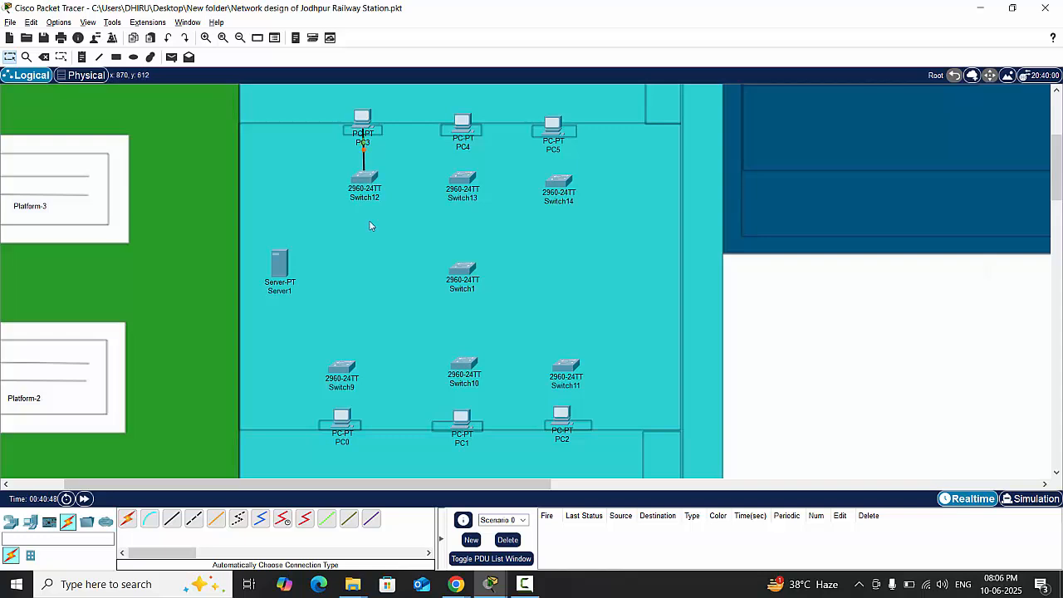
- Connect PC4 to Switch13 and PC5 to Switch14 with automatically chosen cables, shifting PC5 directly above Switch14
{"action": "left_click", "coordinate": [127, 519]}
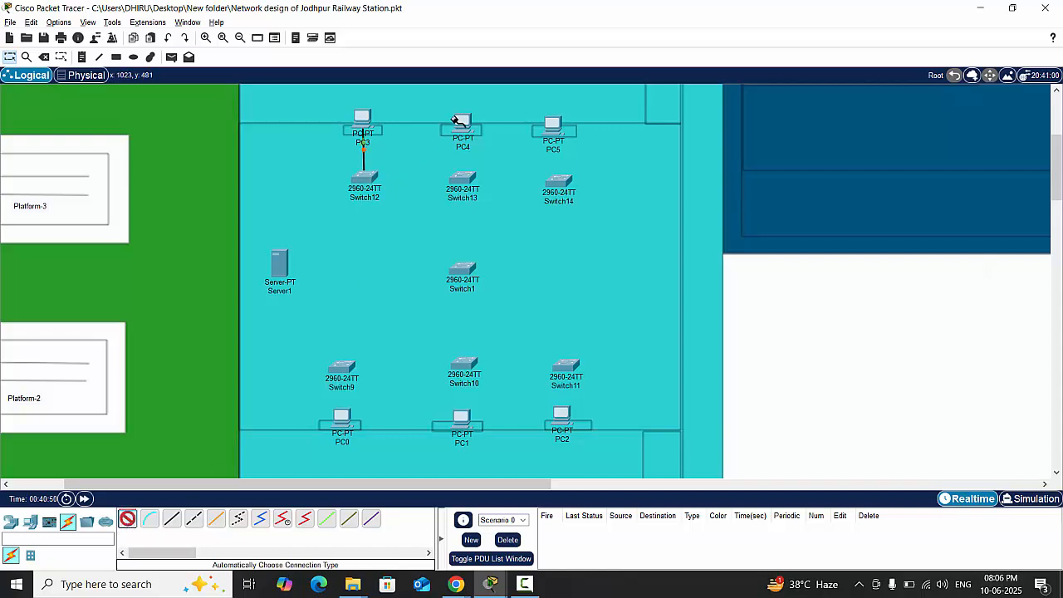
{"action": "left_click", "coordinate": [457, 122]}
{"action": "left_click", "coordinate": [465, 187]}
{"action": "left_click", "coordinate": [561, 132]}
{"action": "left_click", "coordinate": [559, 183]}
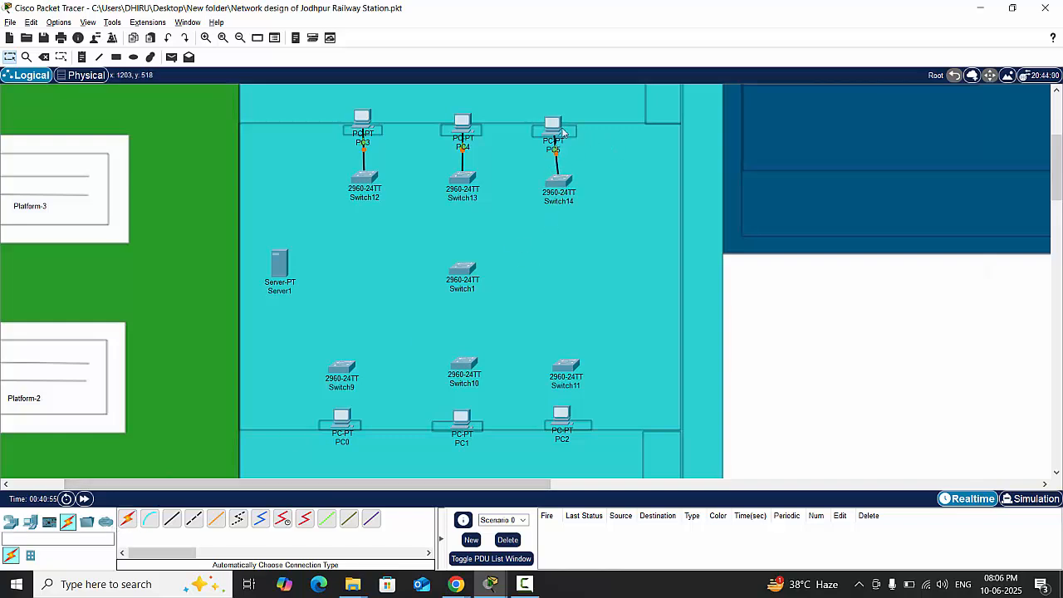
{"action": "left_click_drag", "start_coordinate": [552, 124], "coordinate": [561, 125]}
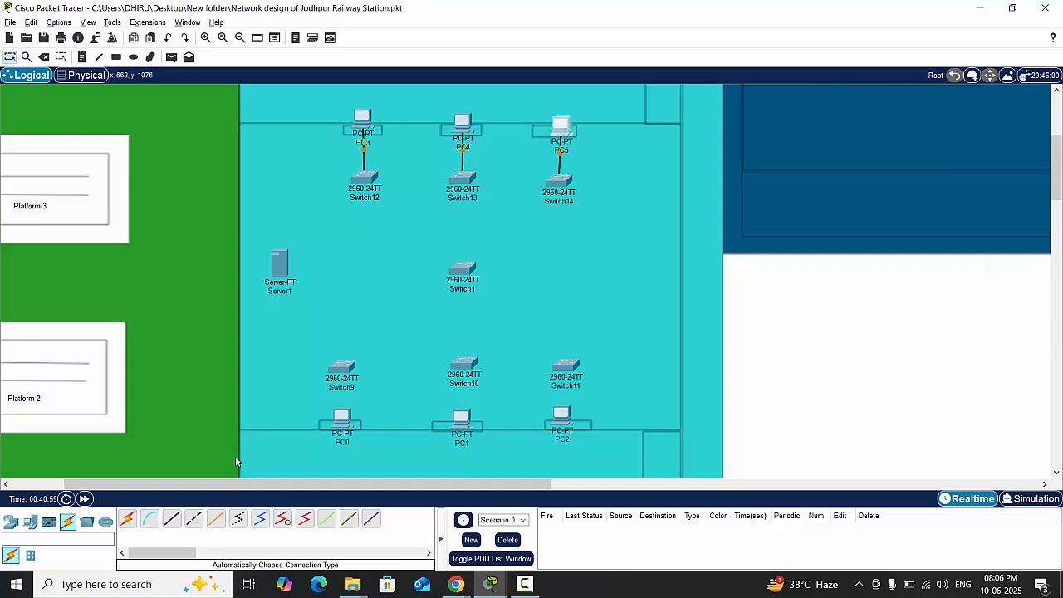
- Connect Switch9 to PC0, Switch10 to PC1 and Switch11 to PC2 with automatically chosen cables
{"action": "left_click", "coordinate": [127, 519]}
{"action": "left_click", "coordinate": [350, 367]}
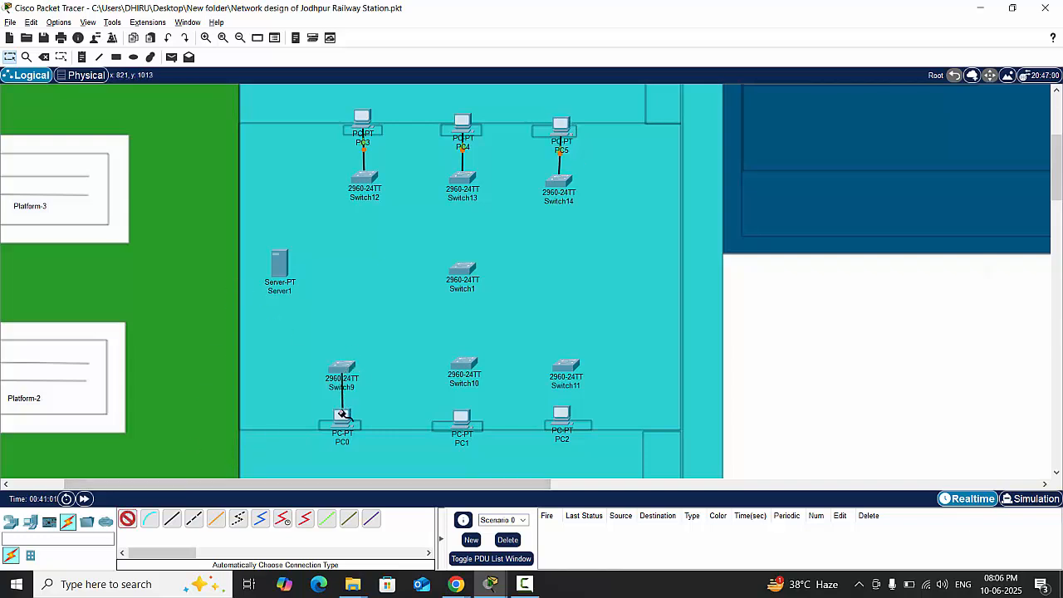
{"action": "left_click", "coordinate": [341, 417]}
{"action": "left_click", "coordinate": [131, 519]}
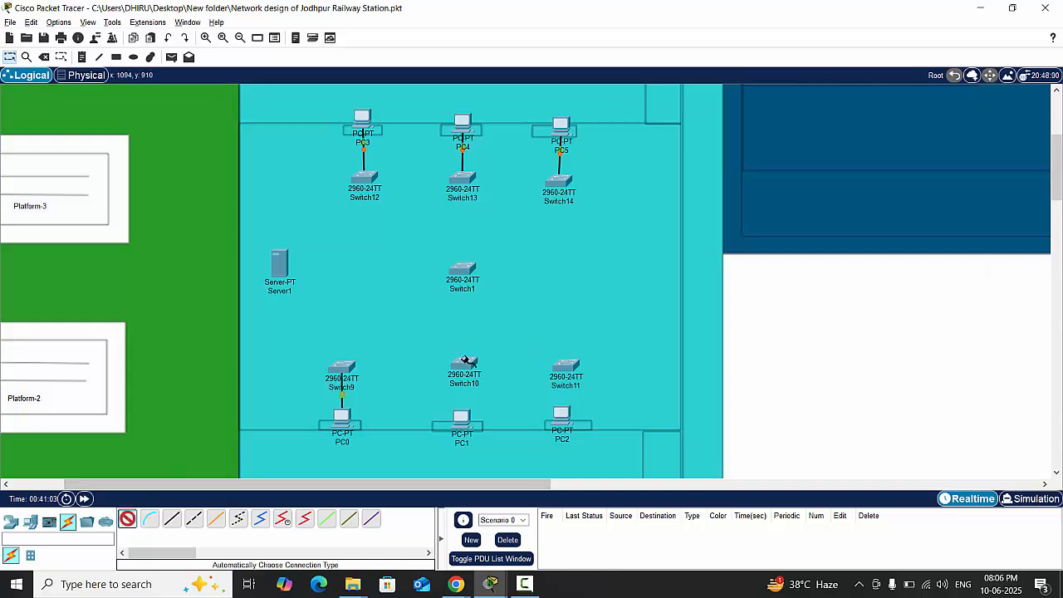
{"action": "left_click", "coordinate": [466, 360]}
{"action": "left_click", "coordinate": [459, 418]}
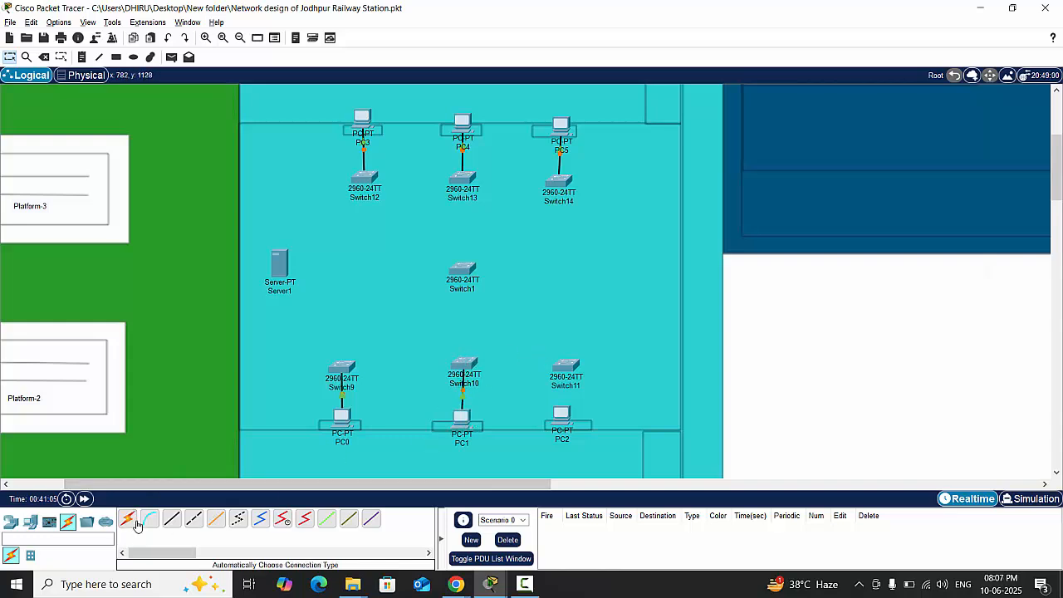
{"action": "left_click", "coordinate": [126, 520]}
{"action": "left_click", "coordinate": [567, 368]}
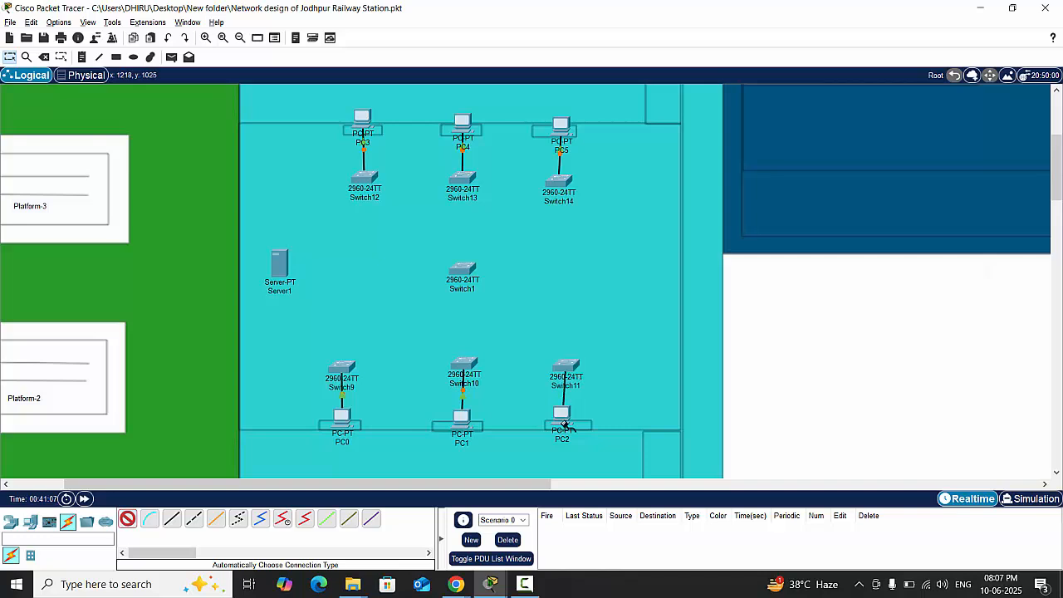
{"action": "left_click", "coordinate": [561, 415]}
- Link Switch12 to Switch9, Switch9 to Switch10, and Switch10 to Switch11 with automatically chosen cables
{"action": "left_click", "coordinate": [127, 519]}
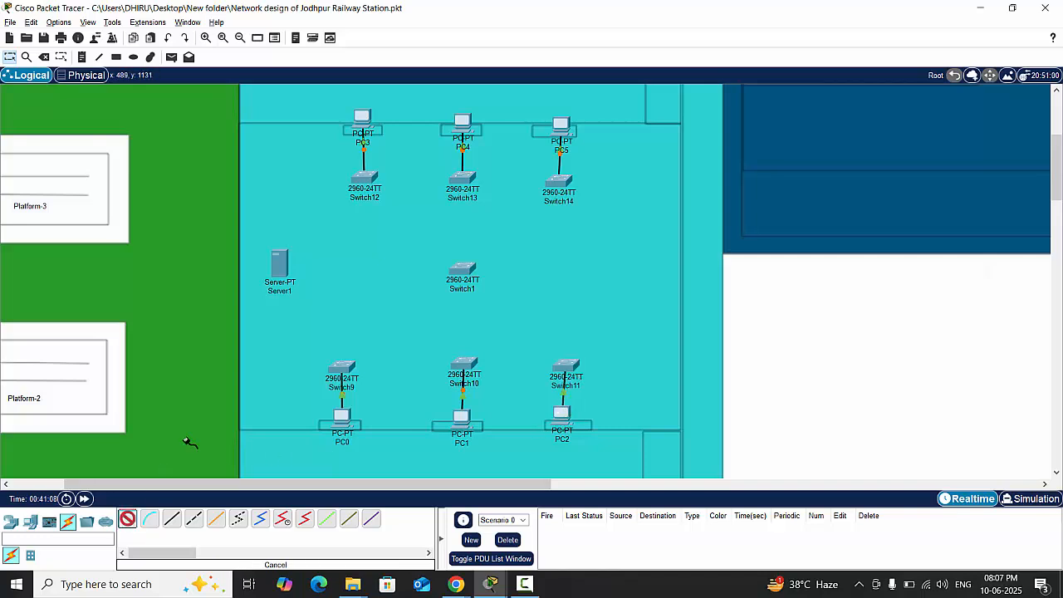
{"action": "left_click", "coordinate": [363, 177]}
{"action": "left_click", "coordinate": [340, 367]}
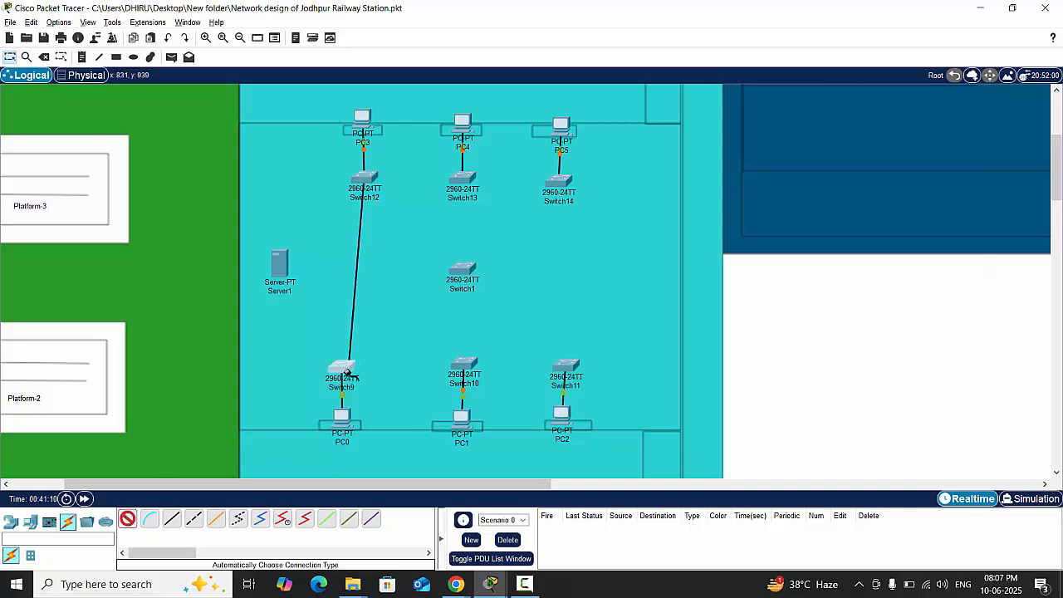
{"action": "left_click", "coordinate": [127, 519]}
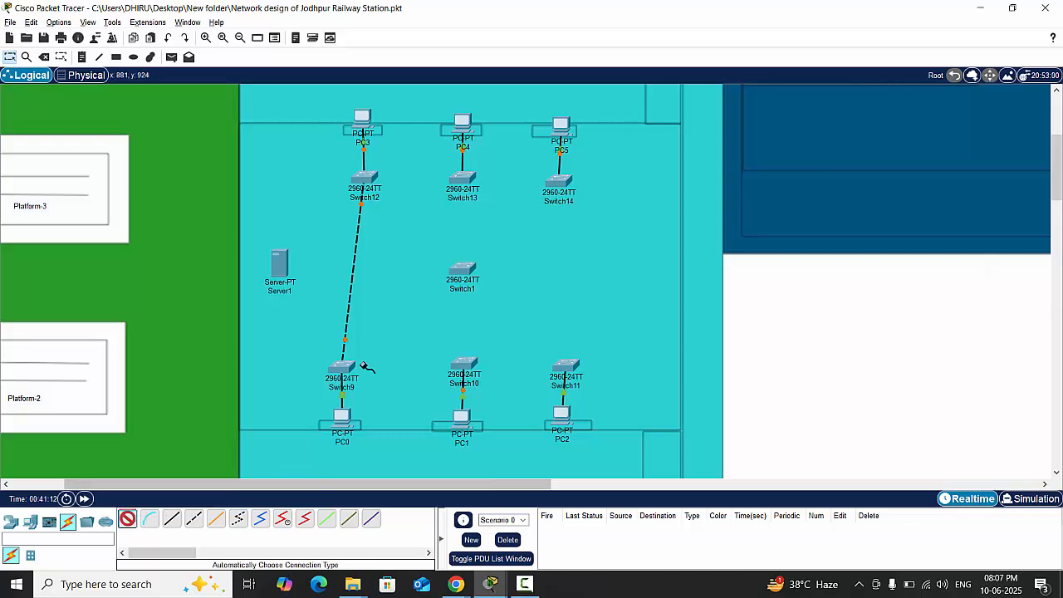
{"action": "left_click", "coordinate": [342, 367]}
{"action": "left_click", "coordinate": [463, 366]}
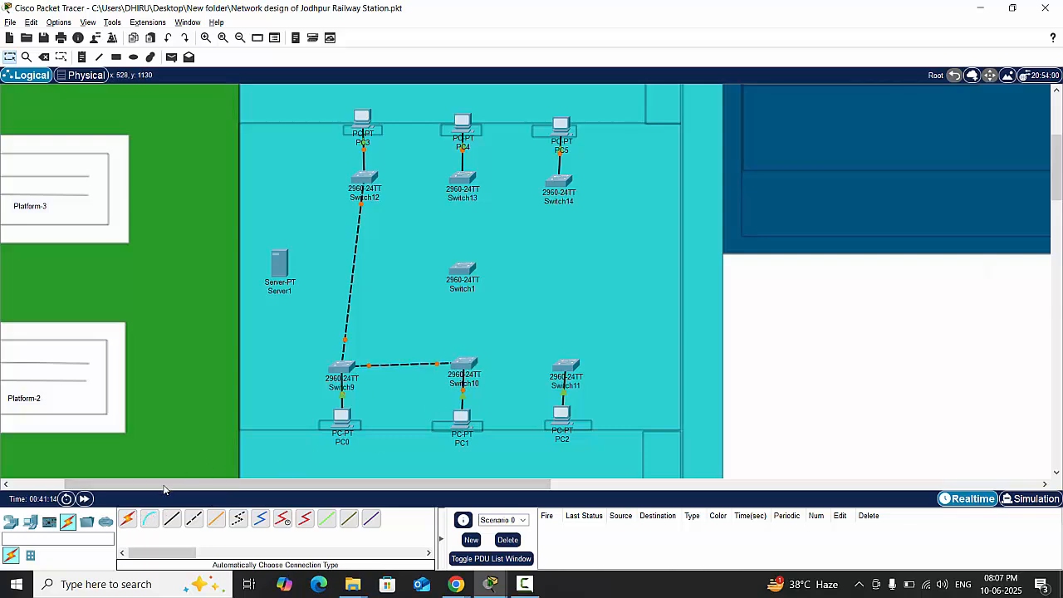
{"action": "left_click", "coordinate": [127, 519]}
{"action": "left_click", "coordinate": [469, 366]}
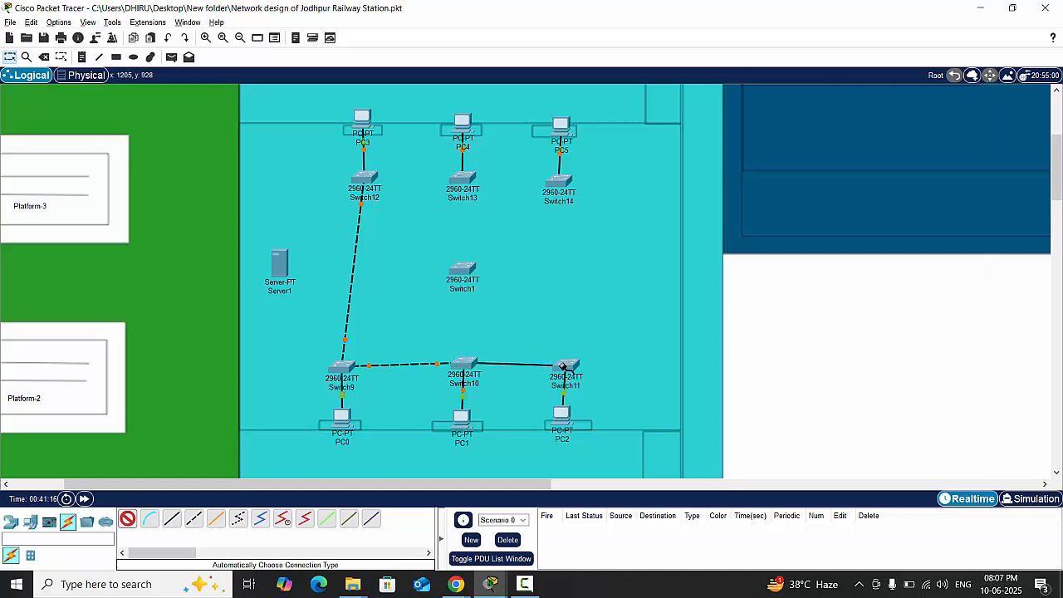
{"action": "left_click", "coordinate": [564, 367]}
- Close the switch ring by cabling Switch11 to Switch14, Switch14 to Switch13, and Switch13 to Switch12 with automatically chosen connections
{"action": "left_click", "coordinate": [127, 520]}
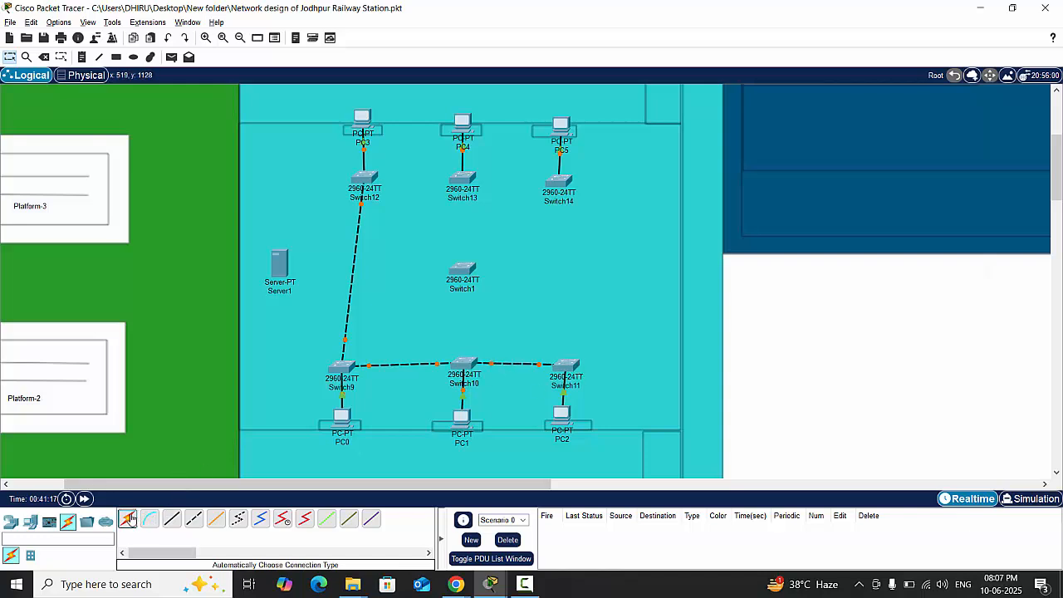
{"action": "left_click", "coordinate": [566, 366]}
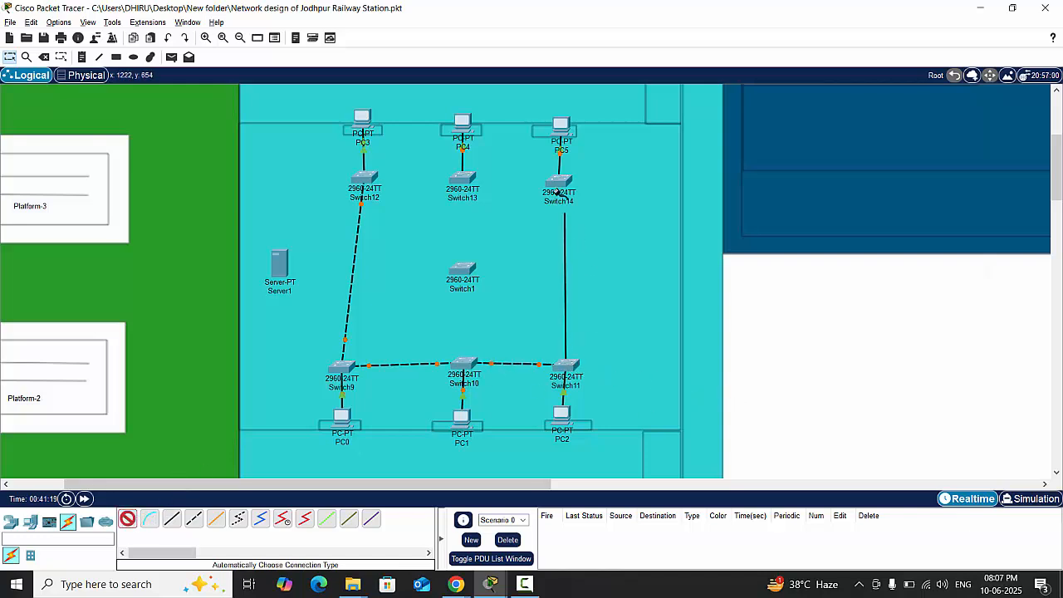
{"action": "left_click", "coordinate": [559, 179]}
{"action": "left_click", "coordinate": [128, 520]}
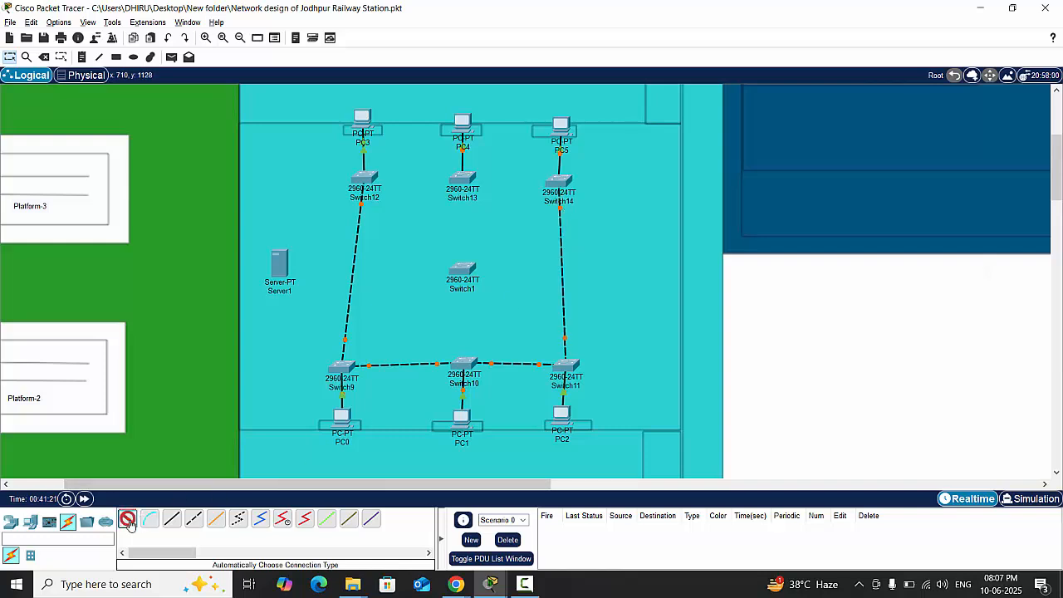
{"action": "left_click", "coordinate": [560, 189]}
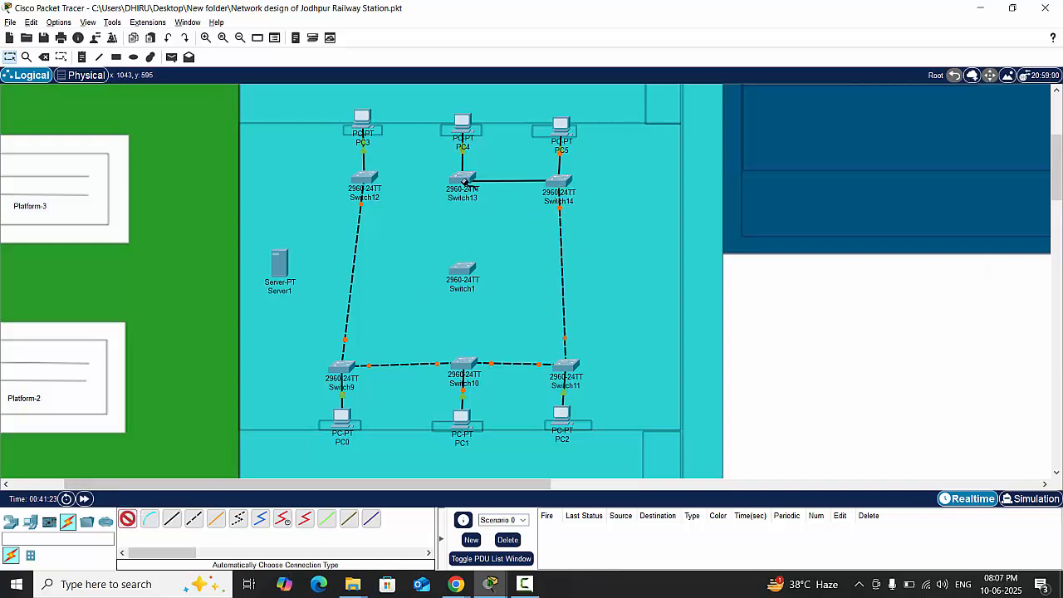
{"action": "left_click", "coordinate": [463, 177]}
{"action": "left_click", "coordinate": [128, 520]}
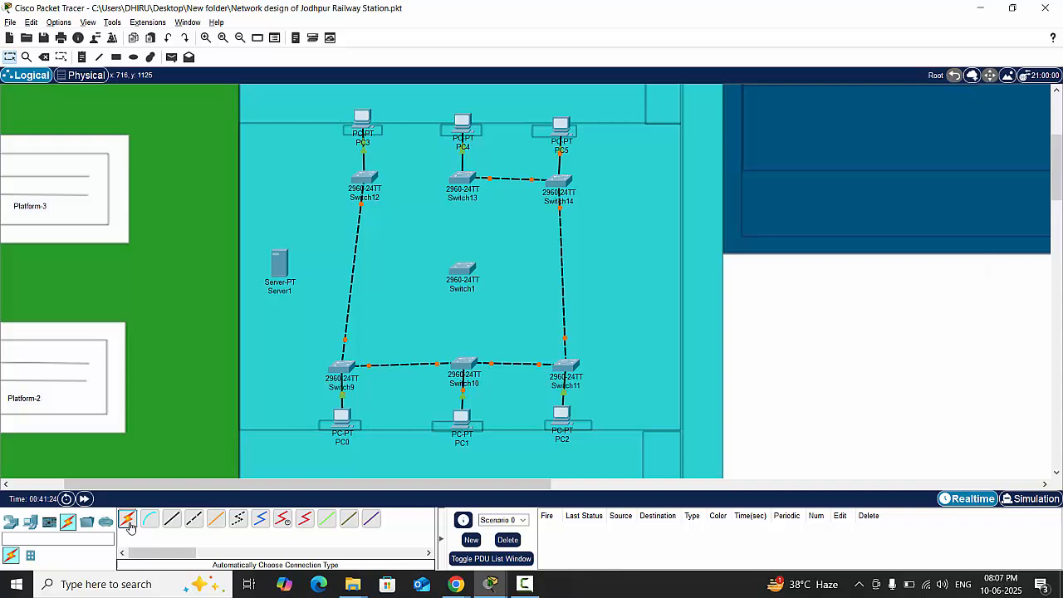
{"action": "left_click", "coordinate": [462, 178]}
{"action": "left_click", "coordinate": [360, 185]}
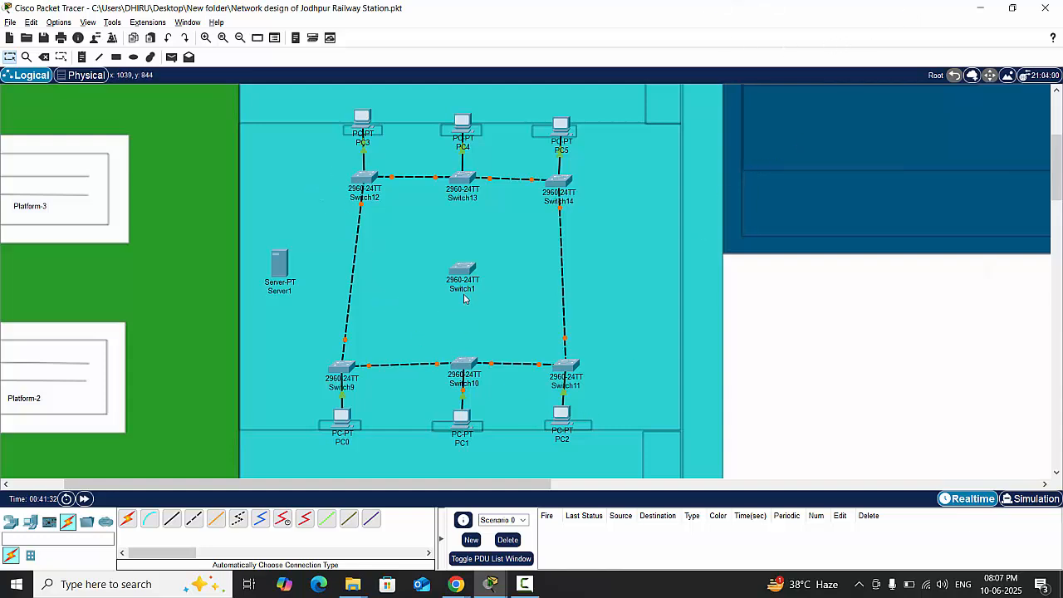
- Move Switch1 to the building's upper-left corner beside PC3 and connect it to Switch12 with an automatically chosen cable
{"action": "left_click_drag", "start_coordinate": [467, 276], "coordinate": [262, 127]}
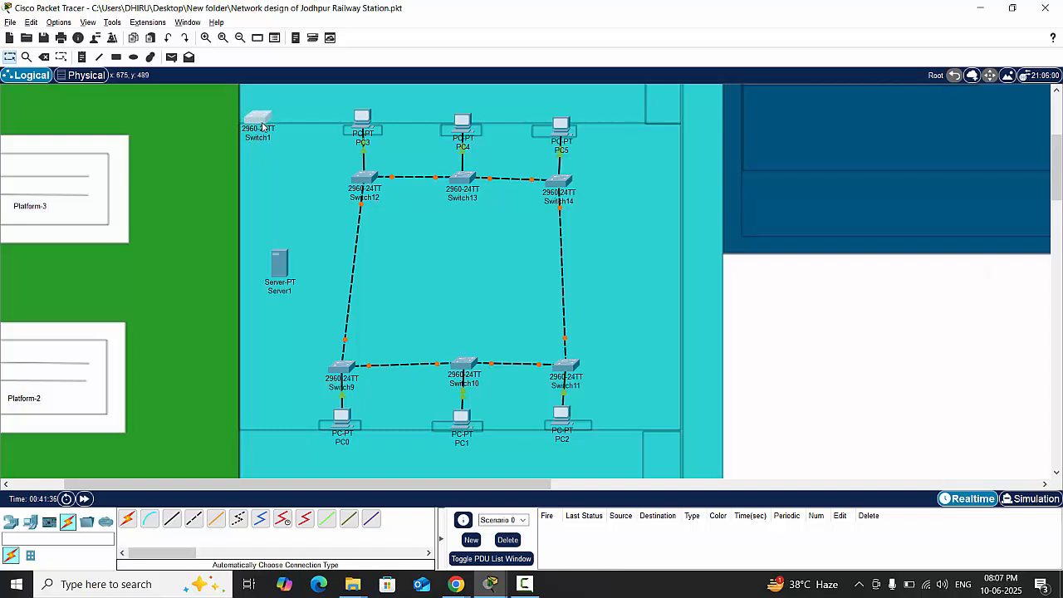
{"action": "left_click", "coordinate": [127, 518]}
{"action": "left_click", "coordinate": [261, 121]}
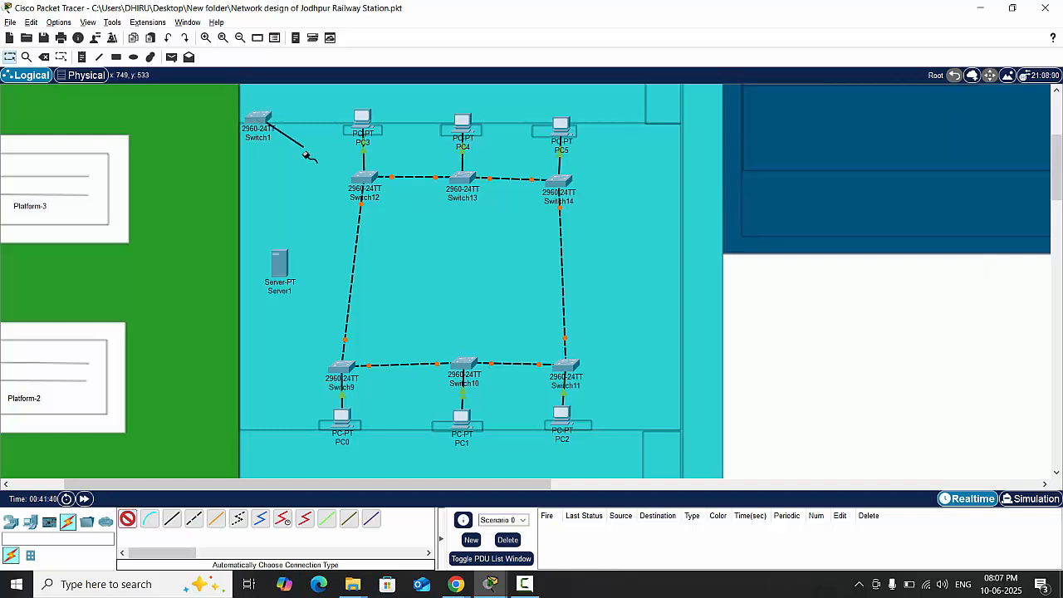
{"action": "left_click", "coordinate": [362, 178]}
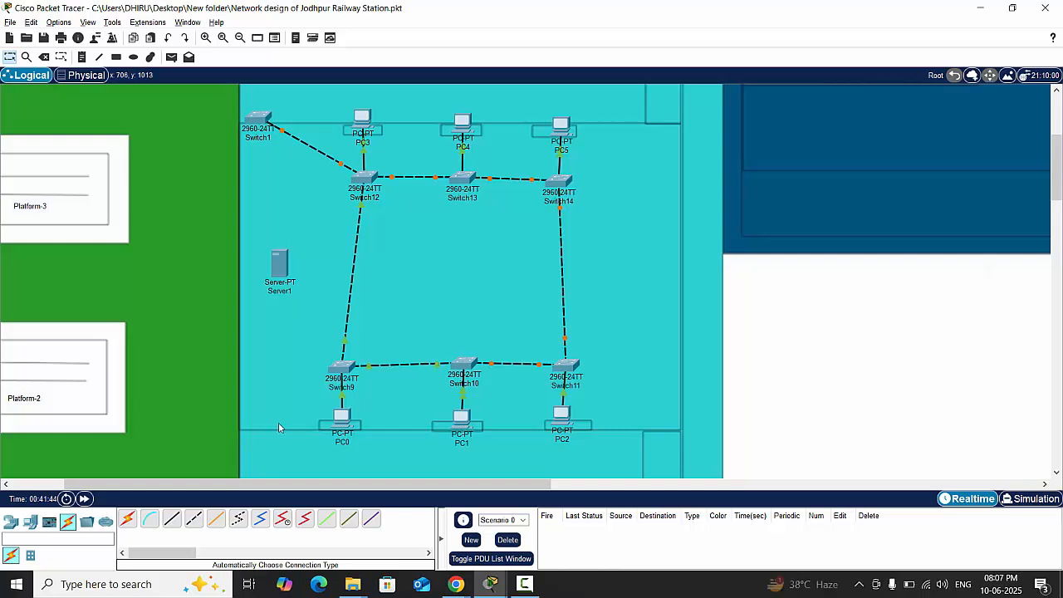
{"action": "scroll", "coordinate": [410, 370], "scroll_direction": "down", "scroll_amount": 6}
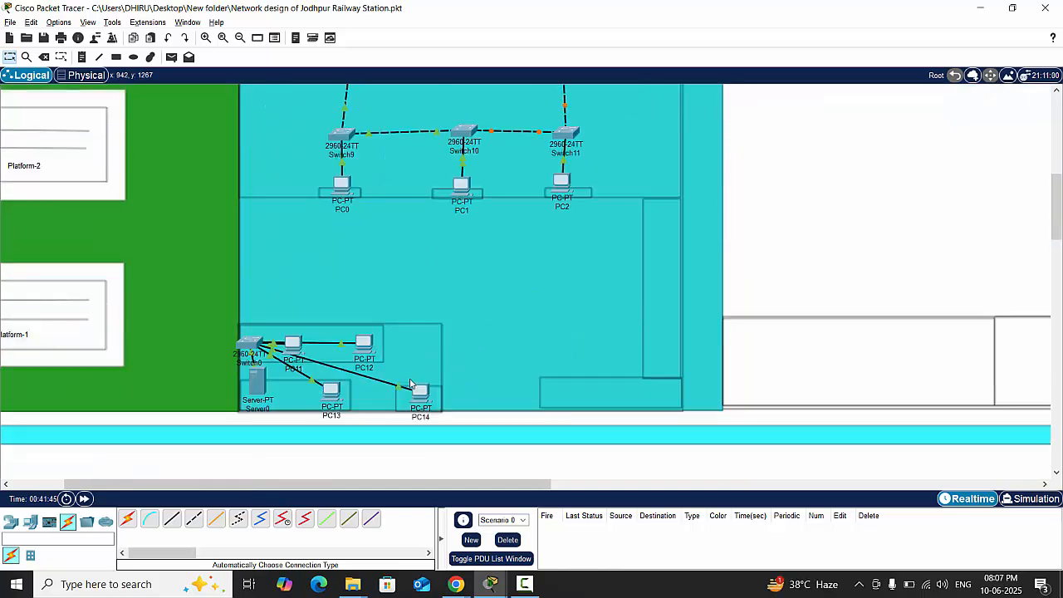
{"action": "scroll", "coordinate": [410, 373], "scroll_direction": "up", "scroll_amount": 3}
{"action": "left_click", "coordinate": [126, 520]}
{"action": "scroll", "coordinate": [368, 415], "scroll_direction": "up", "scroll_amount": 3}
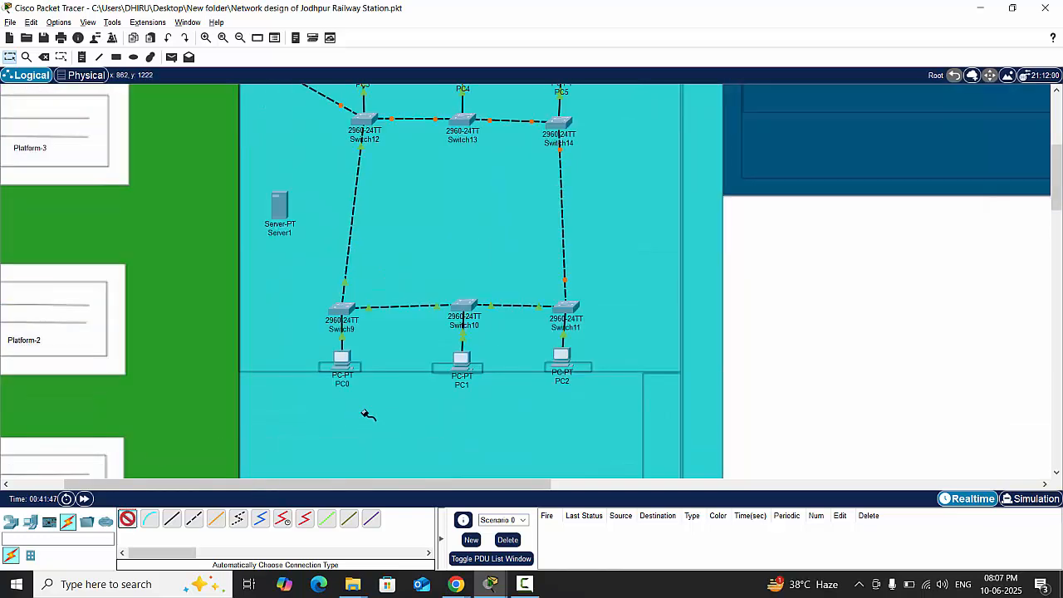
{"action": "left_click", "coordinate": [259, 118]}
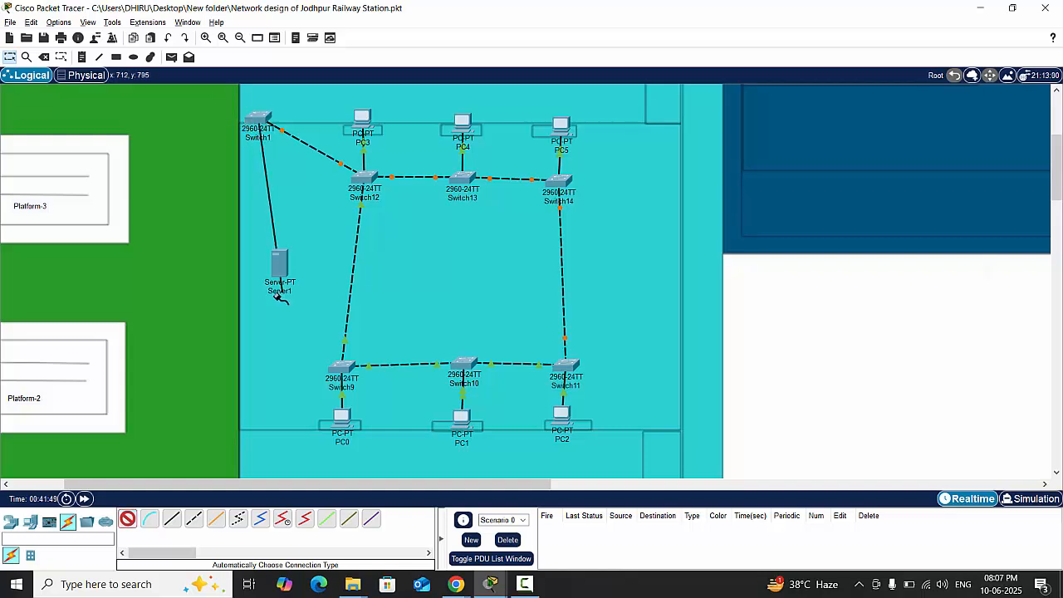
{"action": "scroll", "coordinate": [253, 387], "scroll_direction": "down", "scroll_amount": 2}
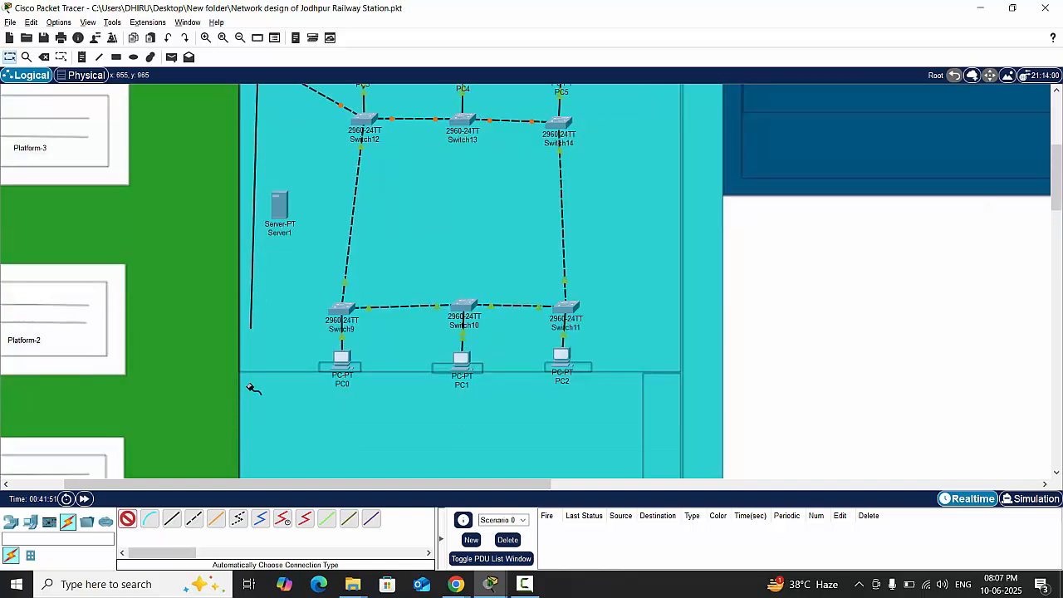
{"action": "left_click", "coordinate": [254, 442]}
{"action": "scroll", "coordinate": [255, 441], "scroll_direction": "down", "scroll_amount": 2}
{"action": "scroll", "coordinate": [254, 447], "scroll_direction": "up", "scroll_amount": 2}
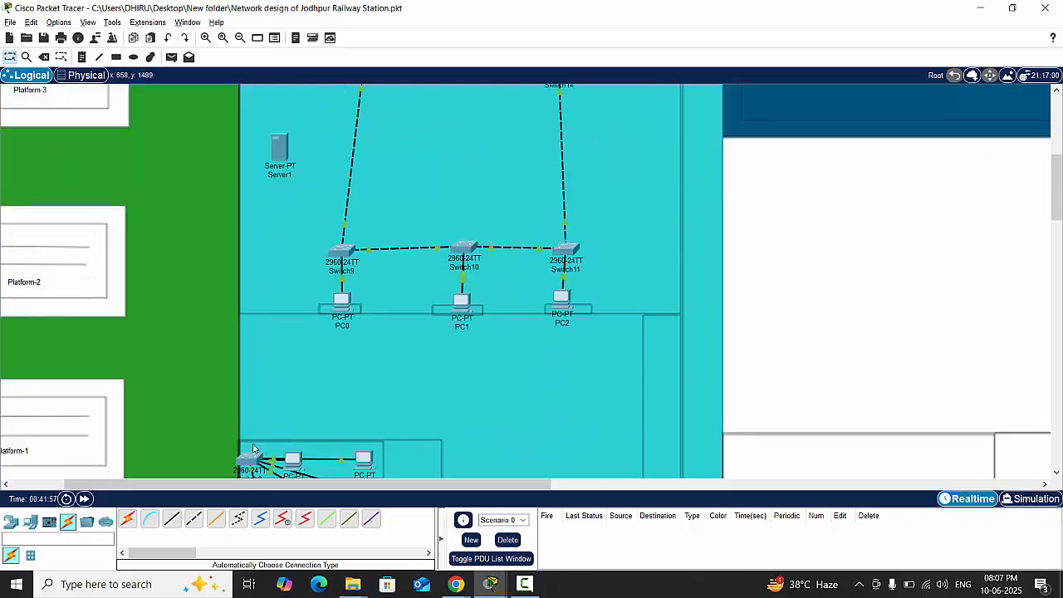
- Connect Switch1 to Switch0 in the building's lower-left room with an automatically chosen cable
{"action": "left_click", "coordinate": [241, 40]}
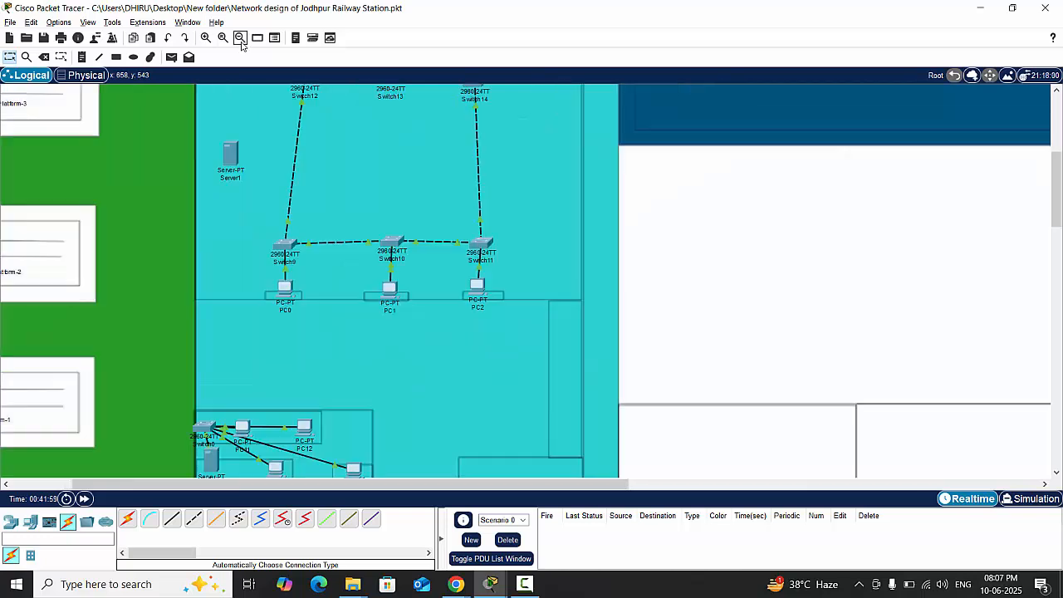
{"action": "left_click", "coordinate": [240, 40]}
{"action": "scroll", "coordinate": [330, 282], "scroll_direction": "up", "scroll_amount": 2}
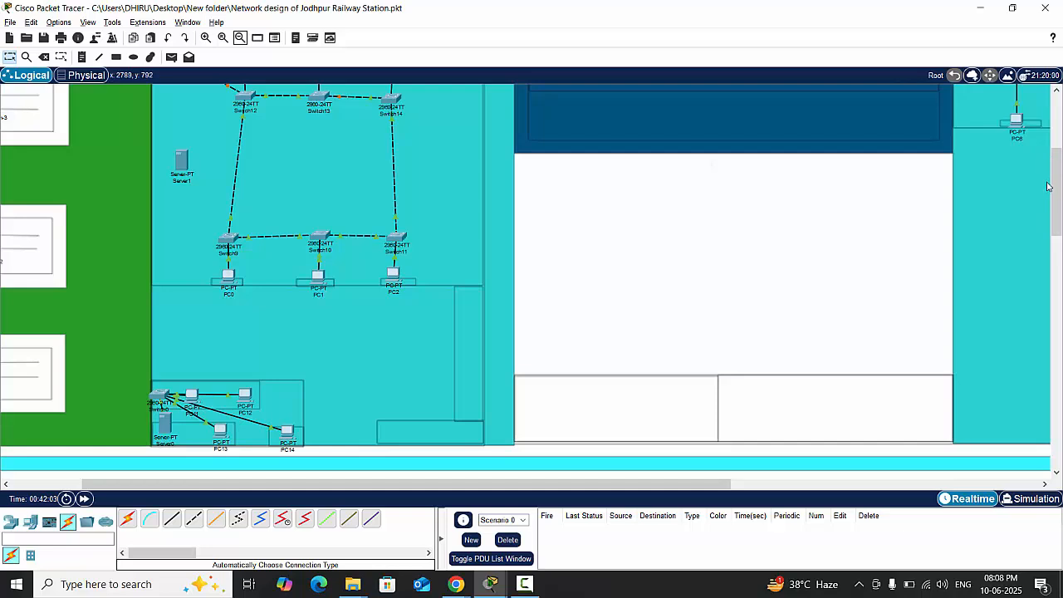
{"action": "left_click_drag", "start_coordinate": [1060, 205], "coordinate": [1059, 194]}
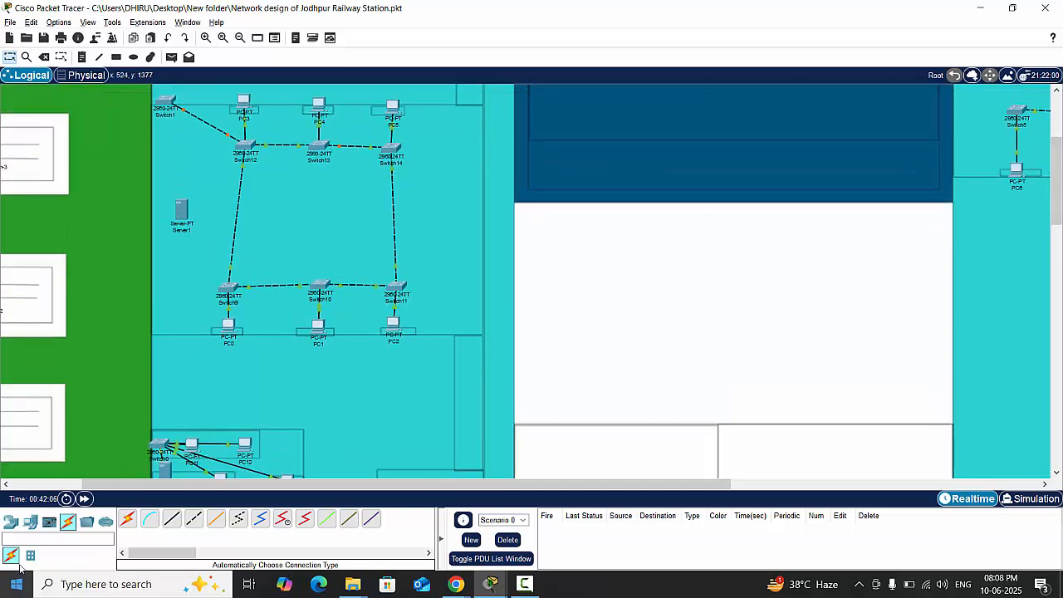
{"action": "left_click", "coordinate": [69, 528]}
{"action": "left_click", "coordinate": [125, 522]}
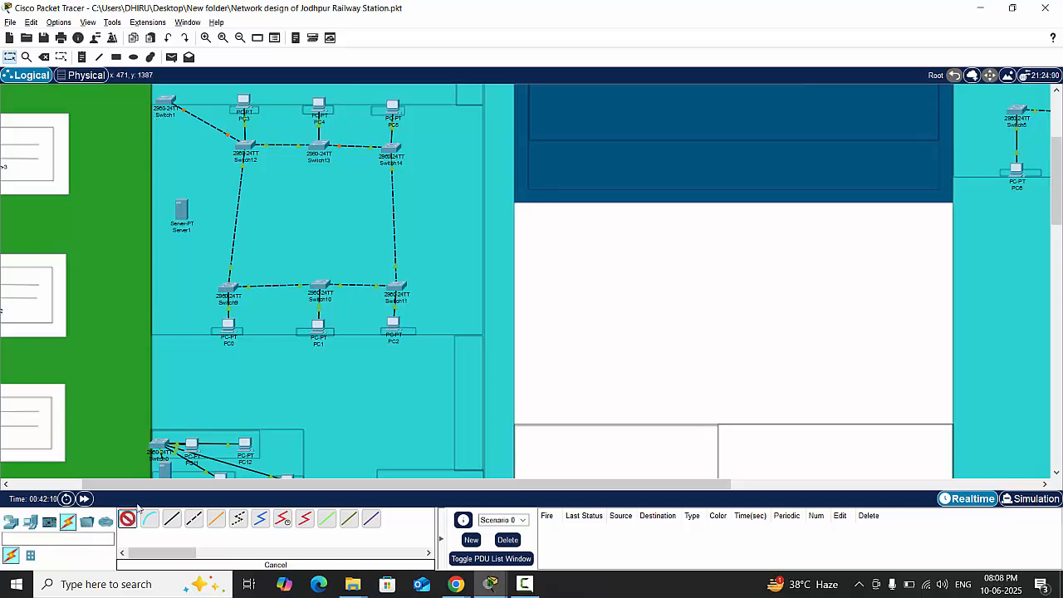
{"action": "left_click", "coordinate": [162, 101]}
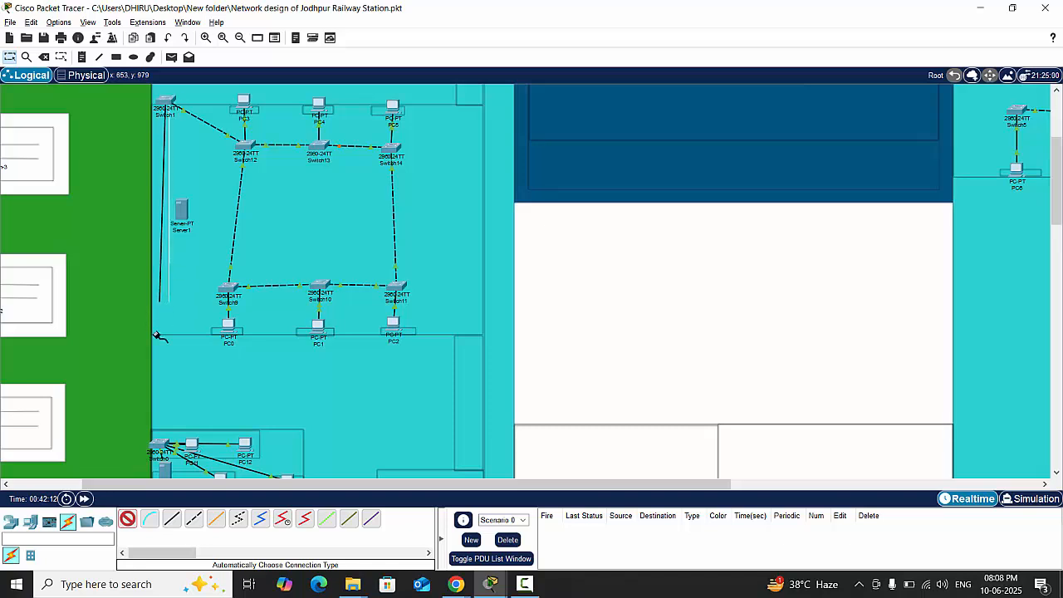
{"action": "left_click", "coordinate": [162, 444]}
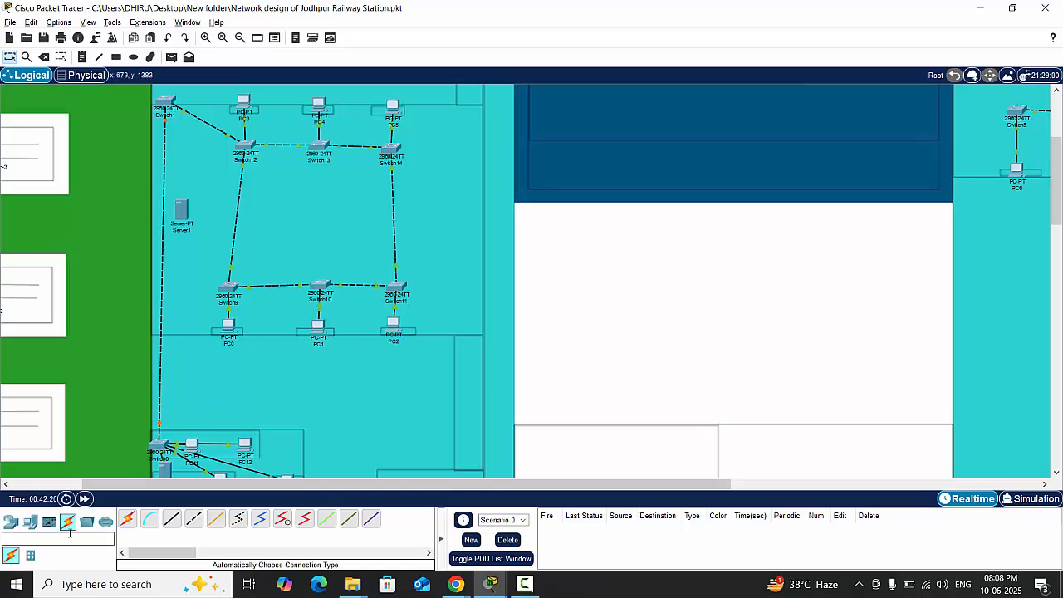
- Connect Switch1 to Server1 with an automatically chosen cable
{"action": "left_click", "coordinate": [127, 518]}
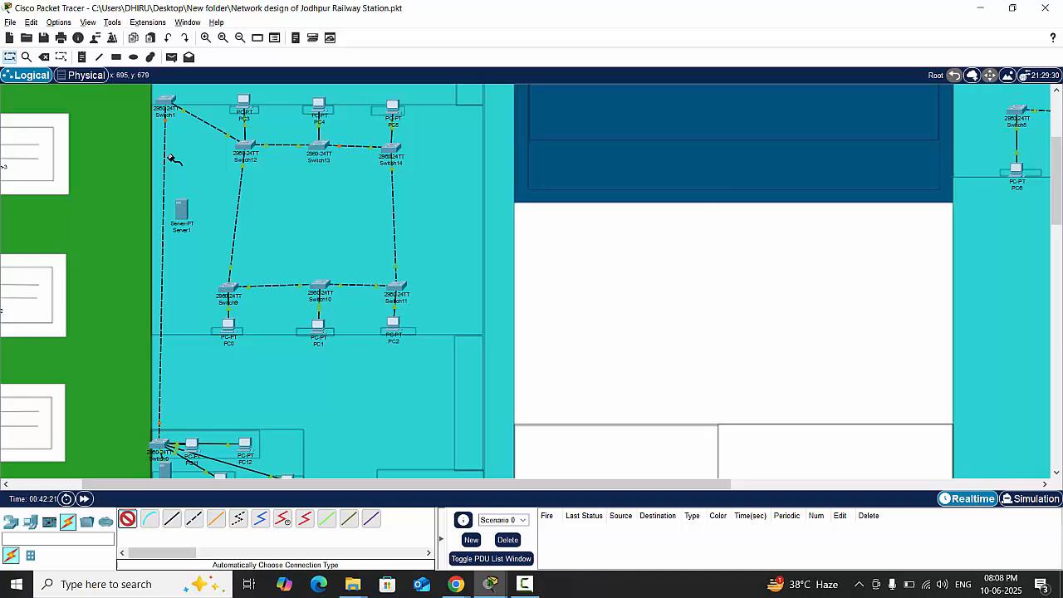
{"action": "left_click", "coordinate": [166, 108]}
{"action": "left_click", "coordinate": [180, 210]}
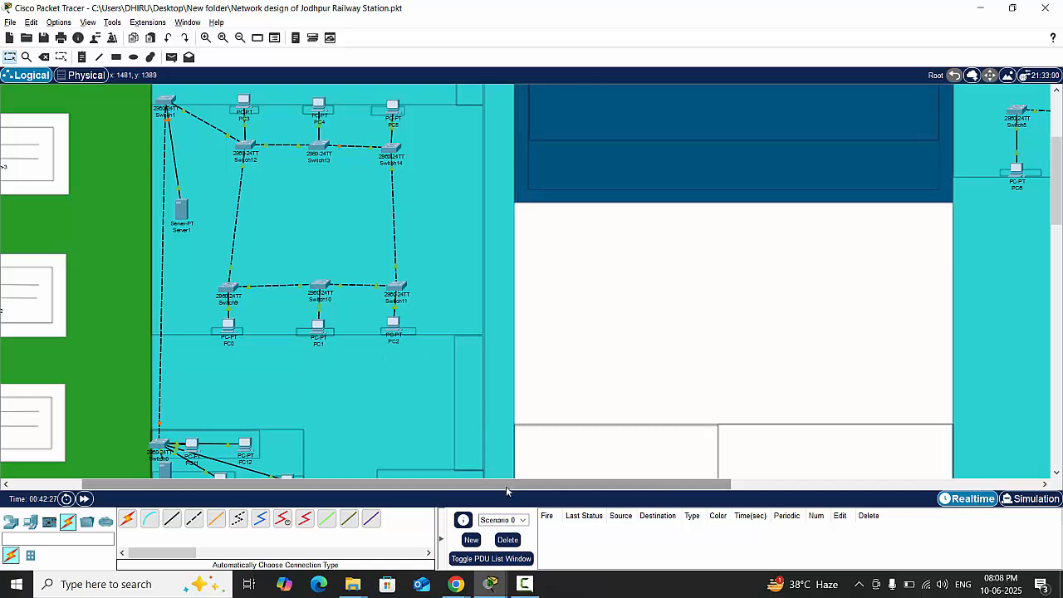
- Delete the cable between Switch8 and Switch6 in the turquoise building beside Platform-5
{"action": "left_click_drag", "start_coordinate": [506, 486], "coordinate": [780, 374]}
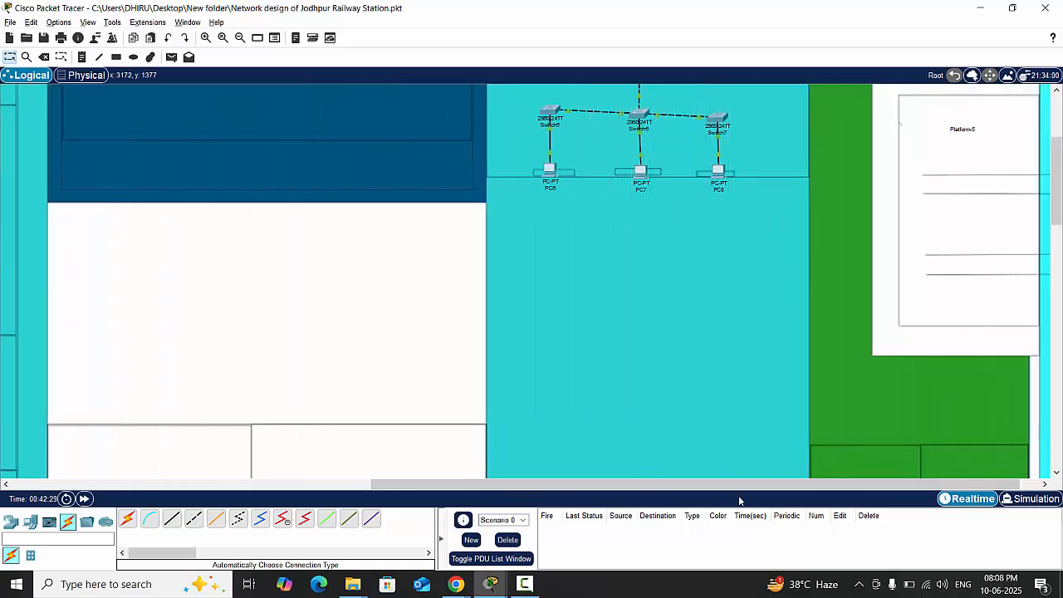
{"action": "left_click_drag", "start_coordinate": [738, 495], "coordinate": [770, 493]}
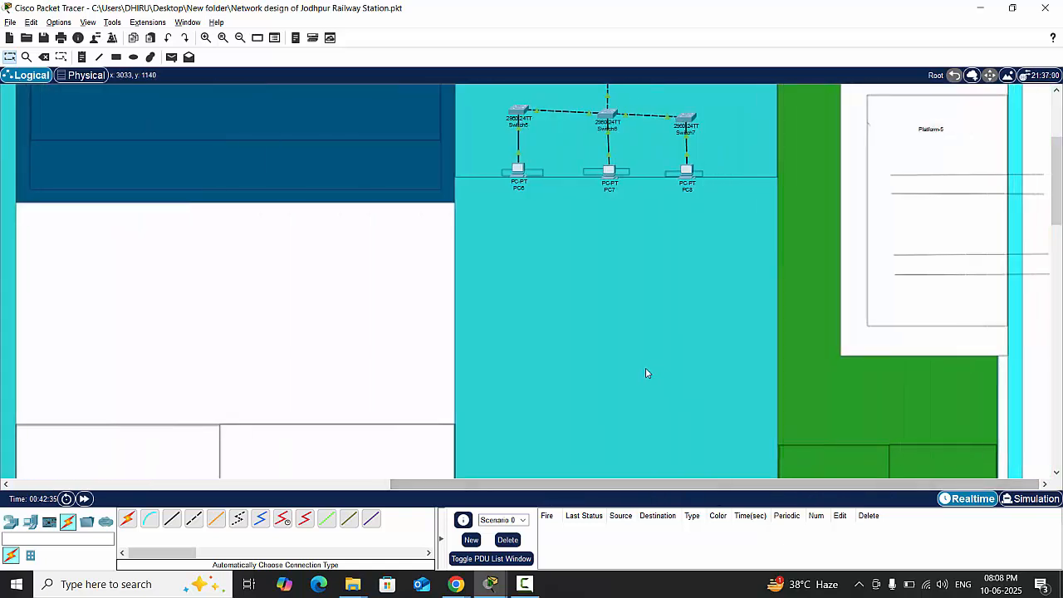
{"action": "scroll", "coordinate": [644, 368], "scroll_direction": "up", "scroll_amount": 5}
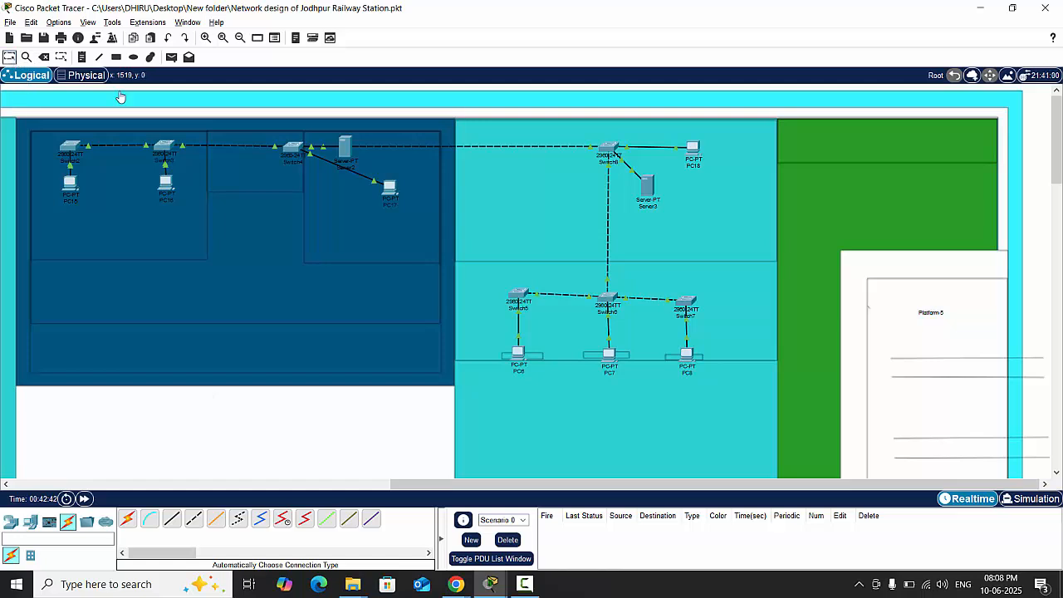
{"action": "left_click", "coordinate": [44, 58]}
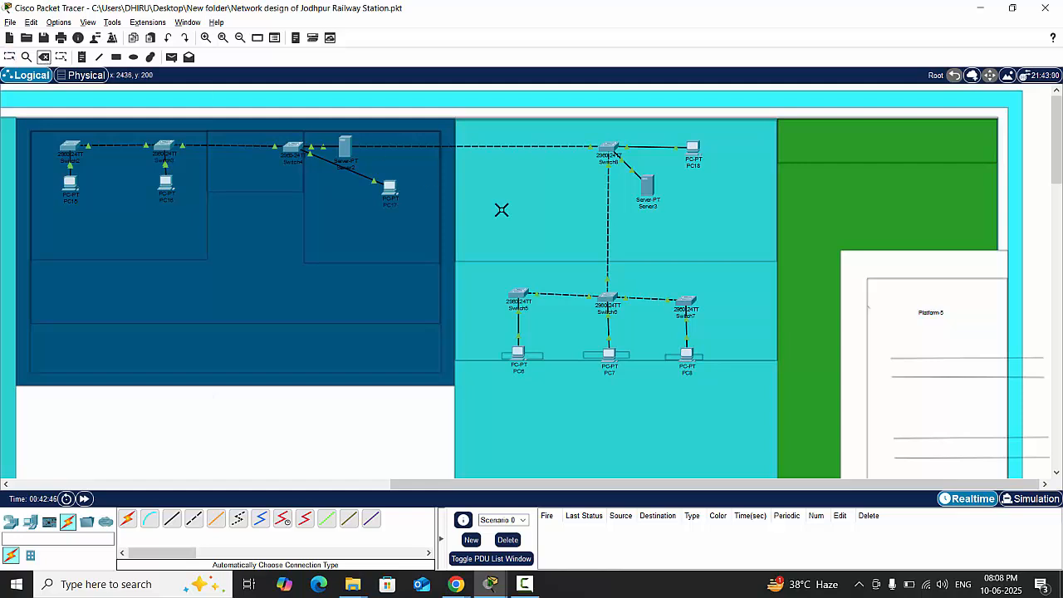
{"action": "left_click", "coordinate": [607, 239]}
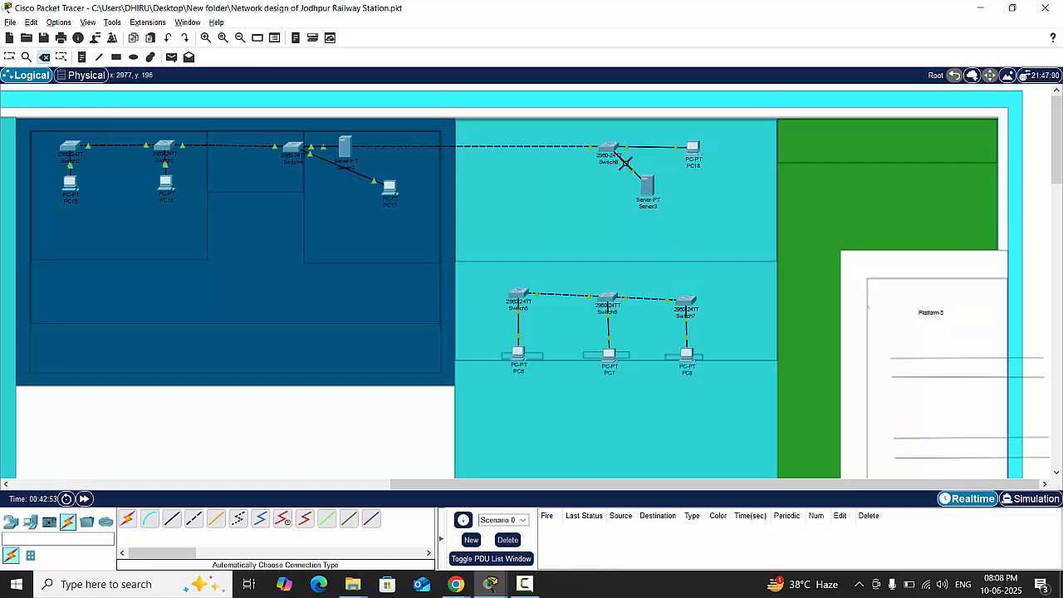
{"action": "key", "text": "Escape"}
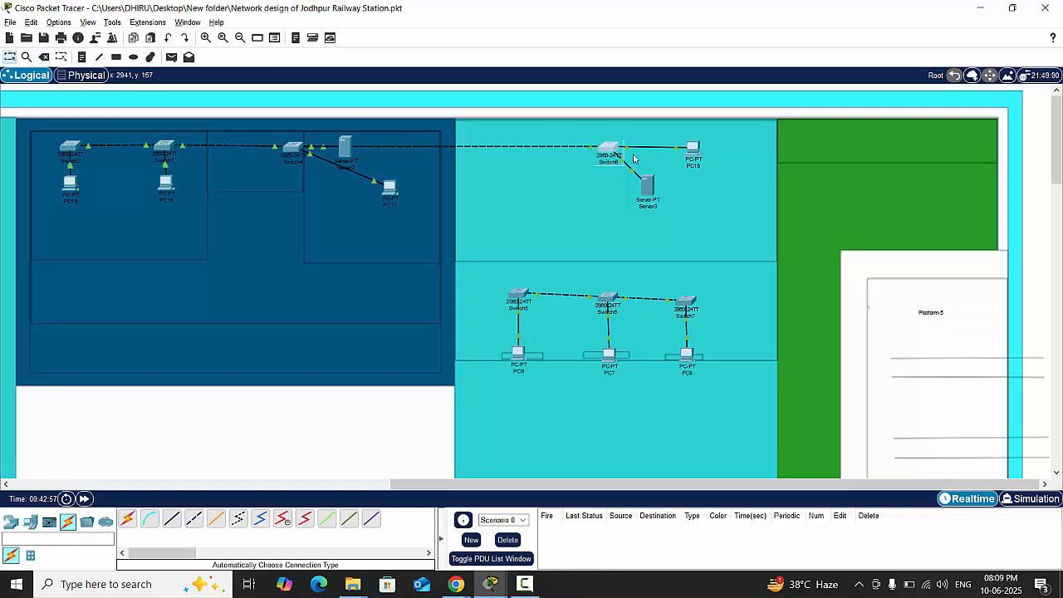
- Rearrange the upper room so PC18 sits above Server3 and Switch8 stands to the right of both, above Switch7
{"action": "left_click_drag", "start_coordinate": [612, 153], "coordinate": [715, 191]}
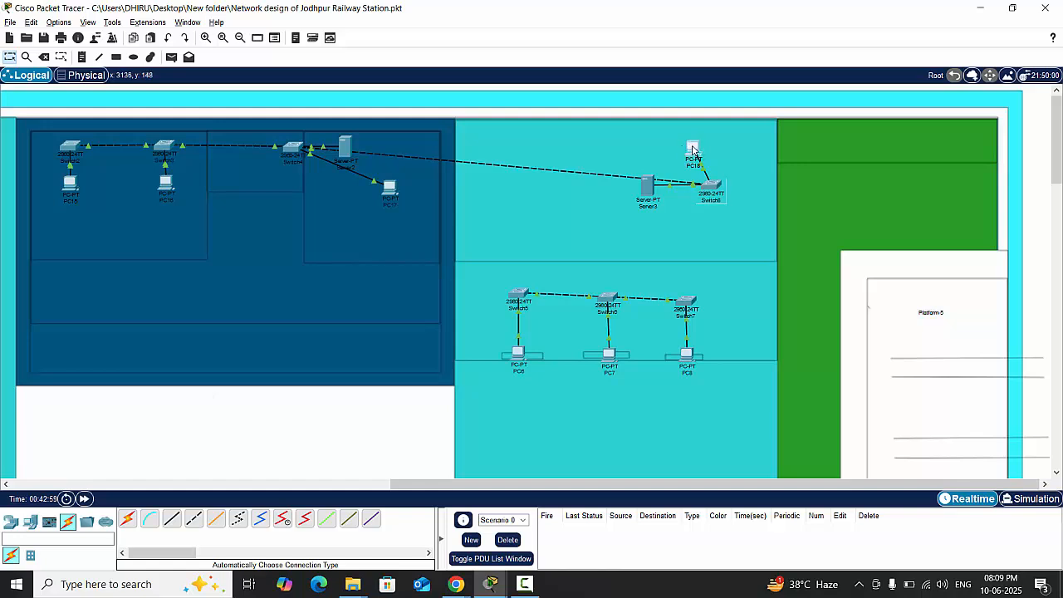
{"action": "left_click_drag", "start_coordinate": [696, 152], "coordinate": [633, 149]}
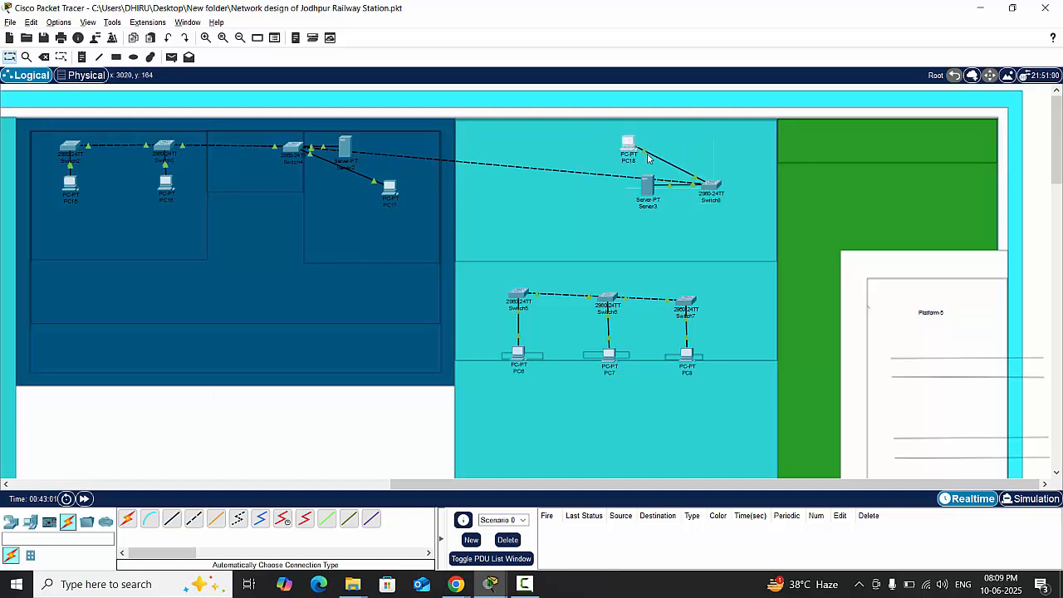
{"action": "left_click_drag", "start_coordinate": [708, 183], "coordinate": [630, 133]}
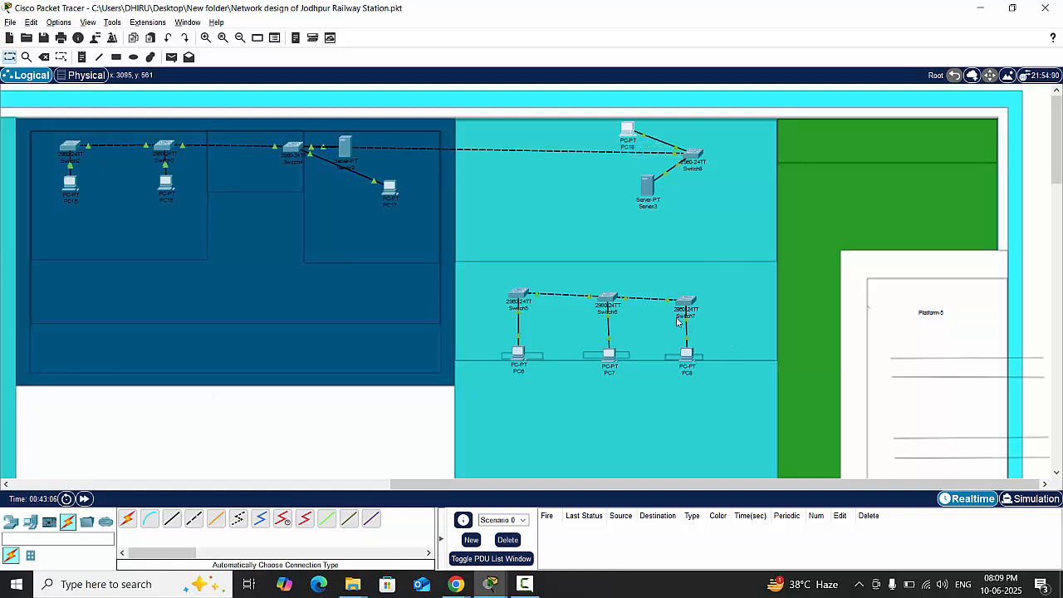
- Nudge Switch7 slightly upward and connect Switch8 to it with an automatically chosen cable
{"action": "left_click_drag", "start_coordinate": [686, 301], "coordinate": [684, 292]}
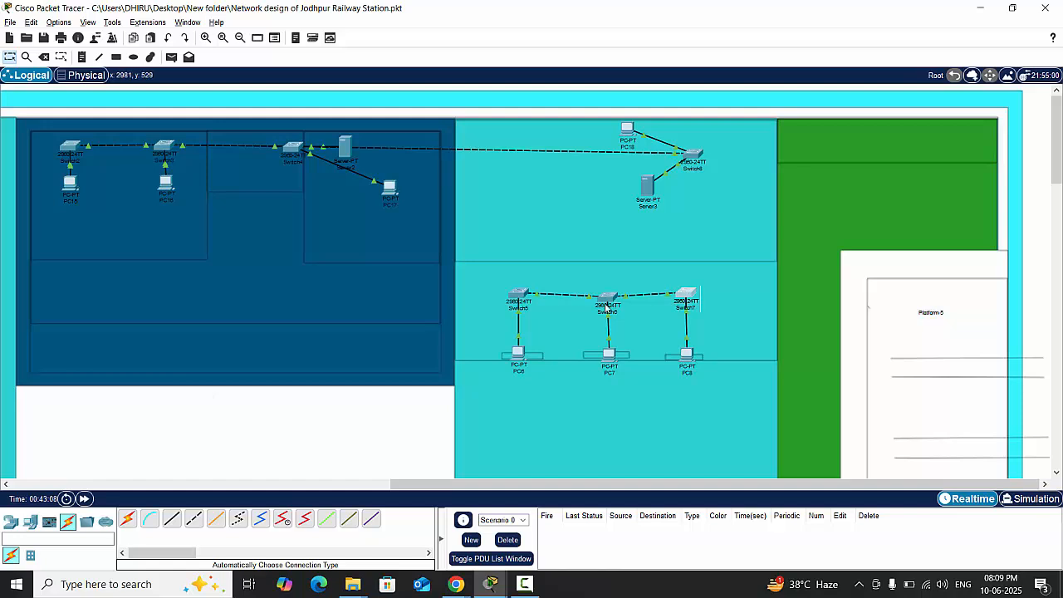
{"action": "left_click", "coordinate": [127, 518]}
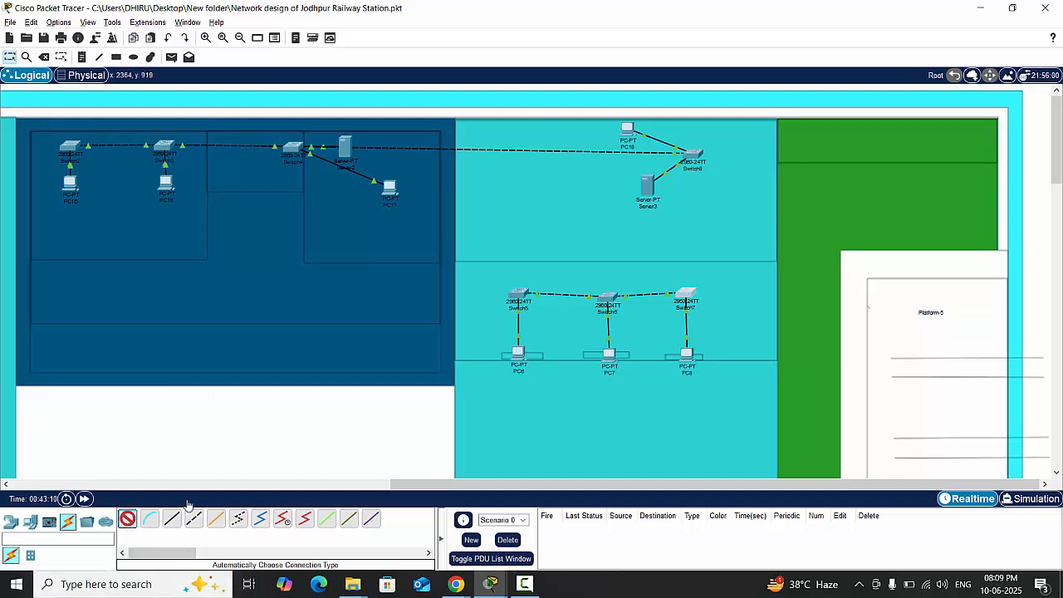
{"action": "left_click", "coordinate": [695, 156]}
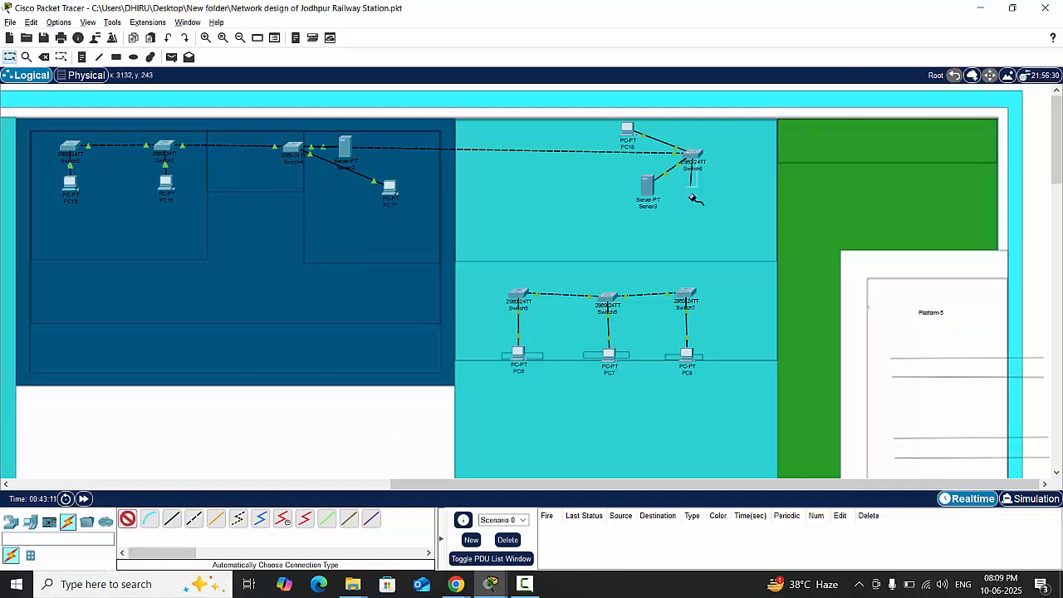
{"action": "left_click", "coordinate": [686, 294]}
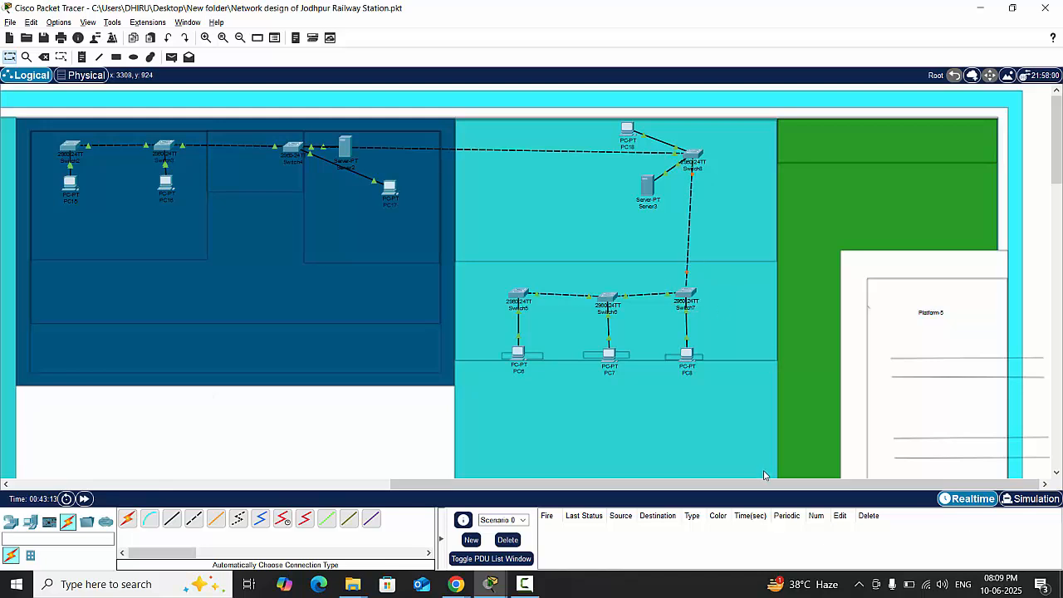
{"action": "left_click_drag", "start_coordinate": [764, 482], "coordinate": [312, 460]}
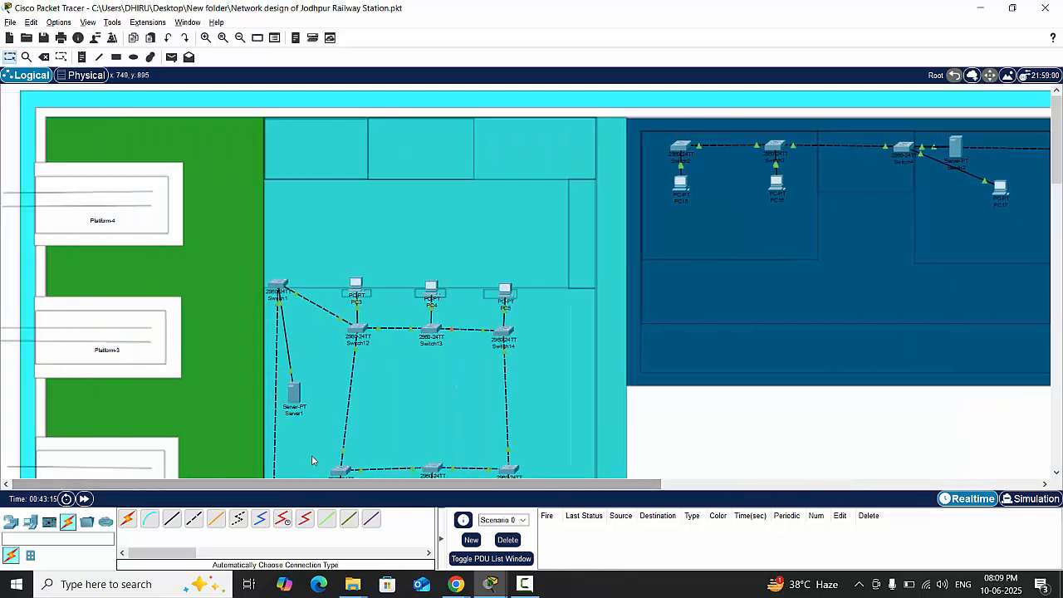
{"action": "scroll", "coordinate": [535, 348], "scroll_direction": "down", "scroll_amount": 5}
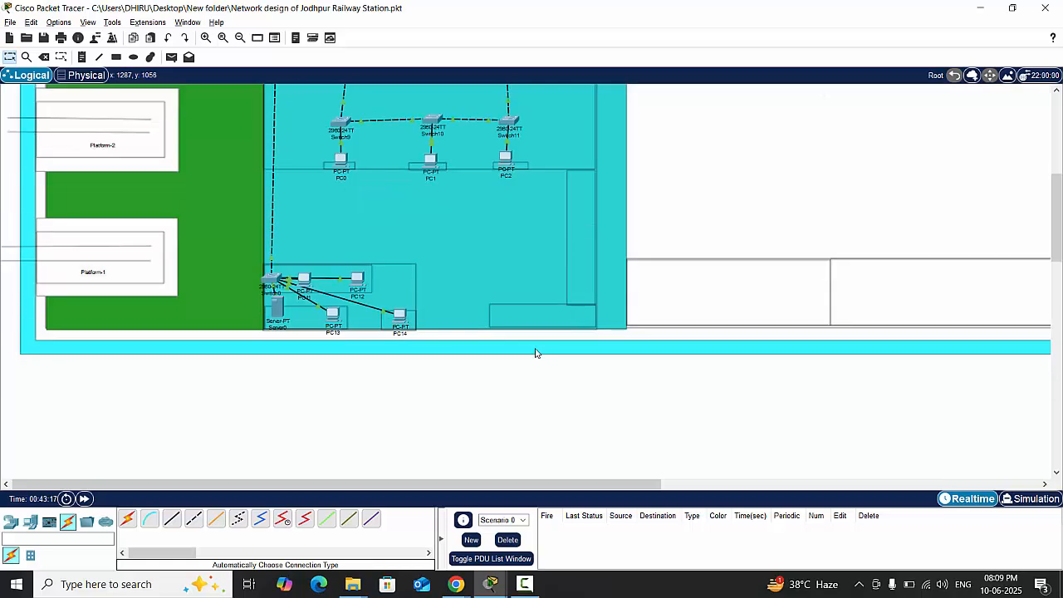
{"action": "scroll", "coordinate": [535, 352], "scroll_direction": "up", "scroll_amount": 5}
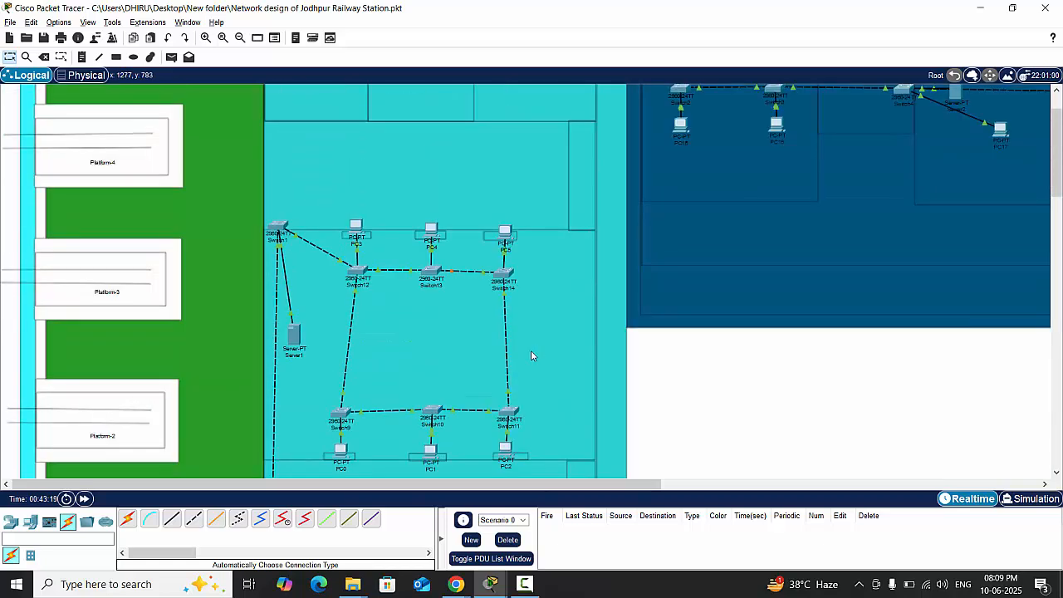